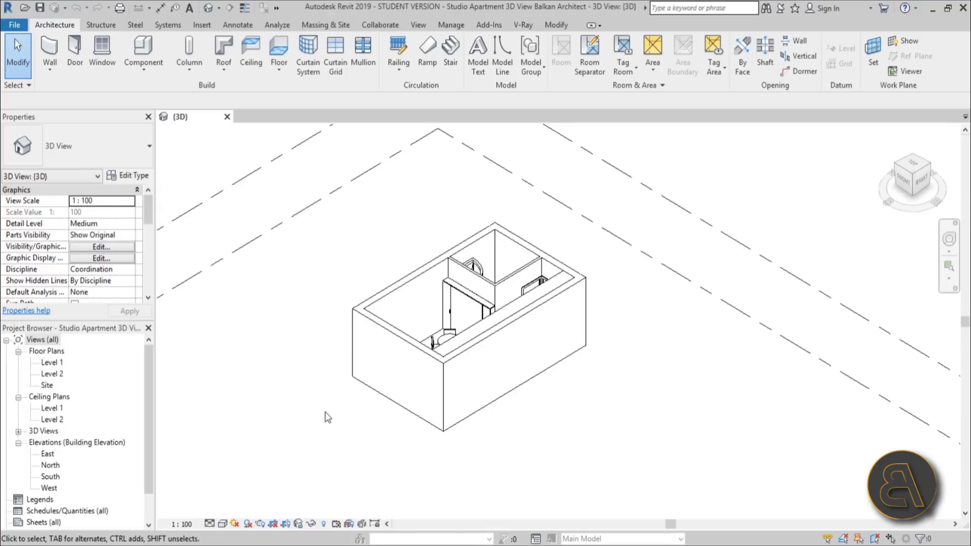
- Examine the studio apartment's furnished interior and outer walls from several angles to find the best viewing corner
middle_click_drag(323, 412, 349, 384, "shift")
middle_click_drag(367, 235, 382, 454, "shift")
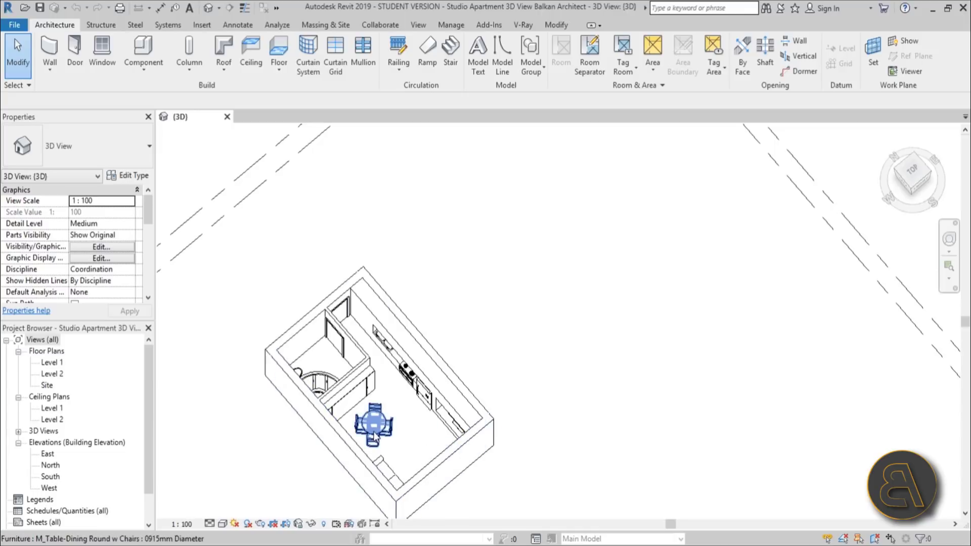
scroll(362, 425, "up", 2)
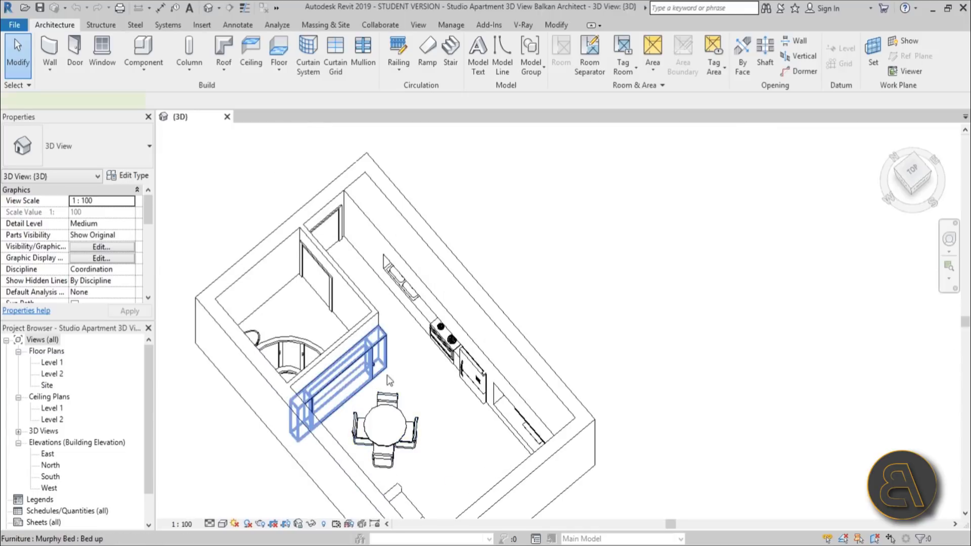
left_click(348, 380)
left_click(577, 338)
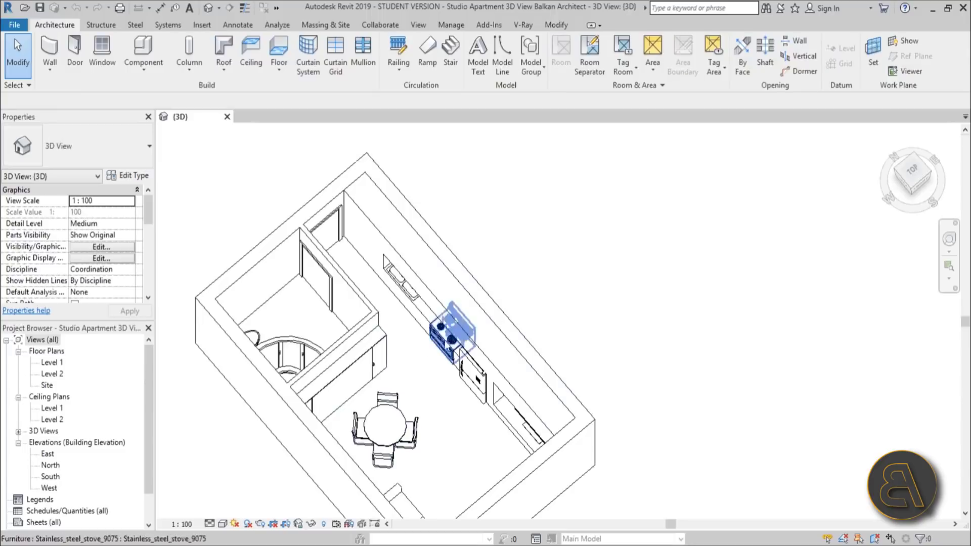
left_click(349, 377)
key("Escape")
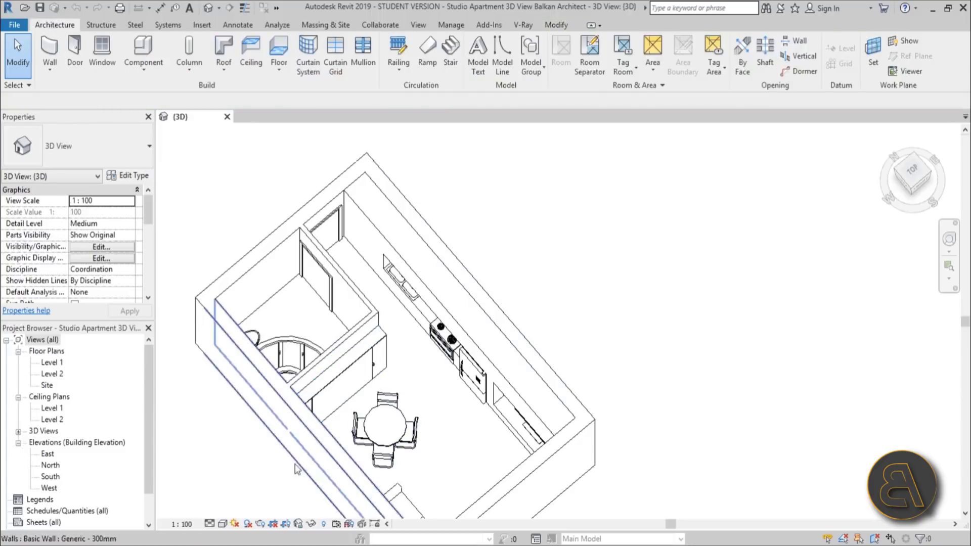
middle_click_drag(487, 338, 617, 225)
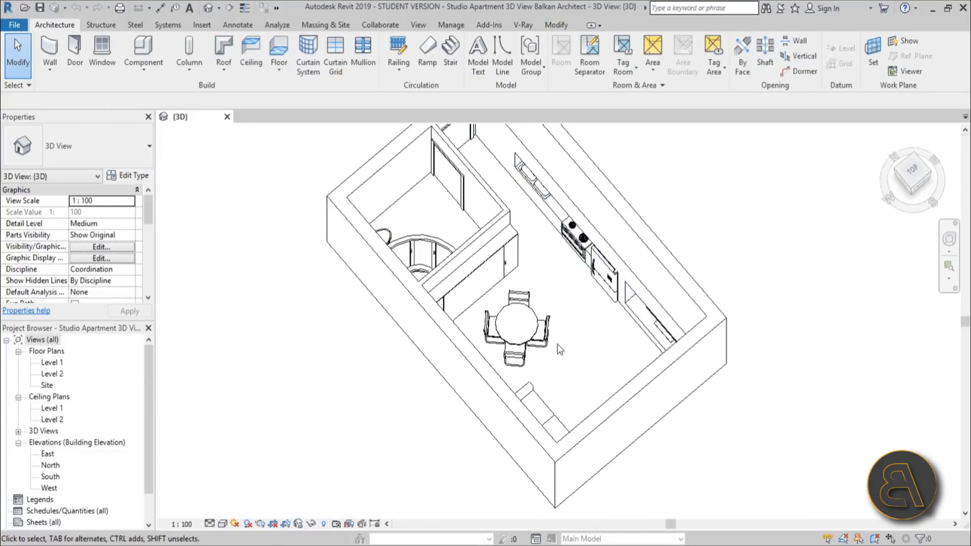
middle_click_drag(515, 334, 536, 415, "shift")
middle_click_drag(363, 257, 386, 345, "shift")
left_click(481, 354)
key("Escape")
left_click(563, 345)
left_click(487, 381)
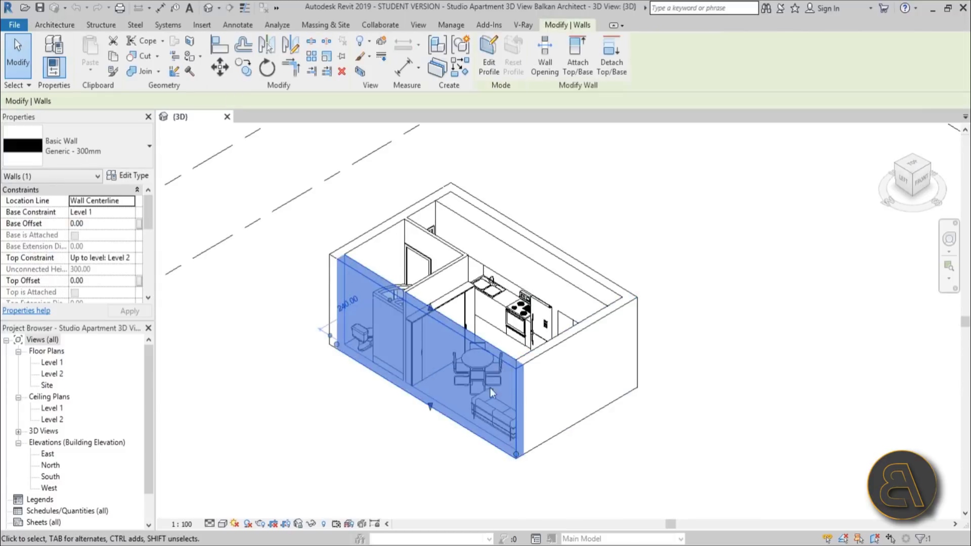
left_click(600, 450)
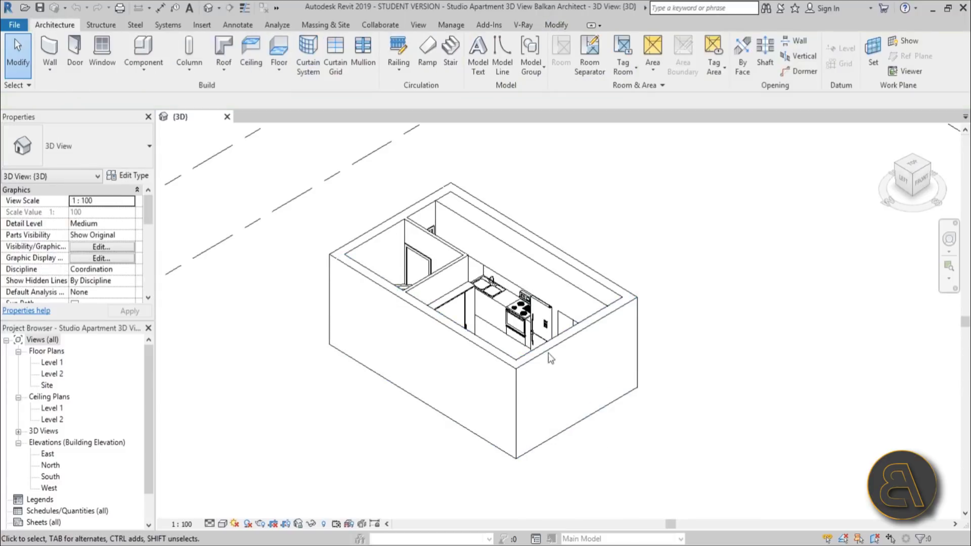
- Set the top constraint of the two outer walls facing the viewer to Unconnected, with an unconnected height of 40
left_click(500, 359)
left_click(571, 364, "ctrl")
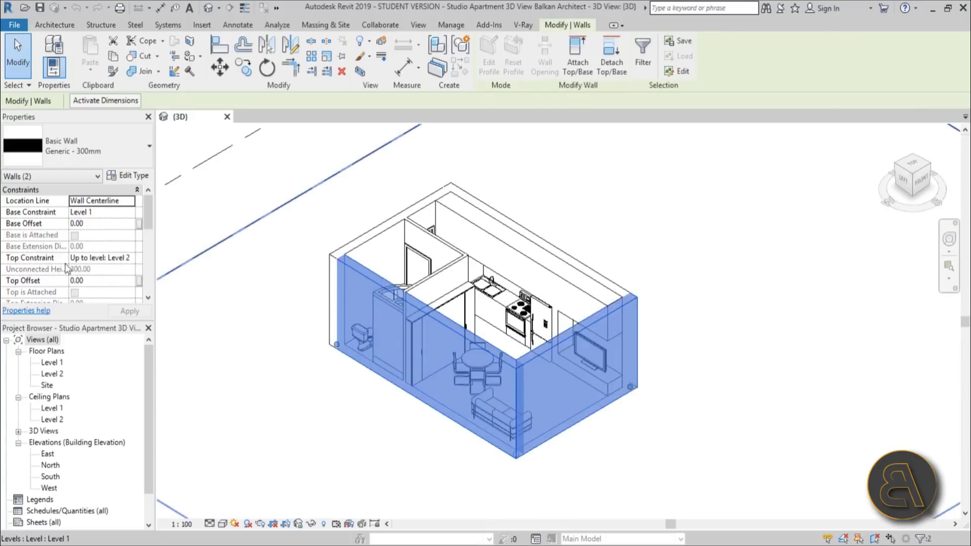
left_click(133, 260)
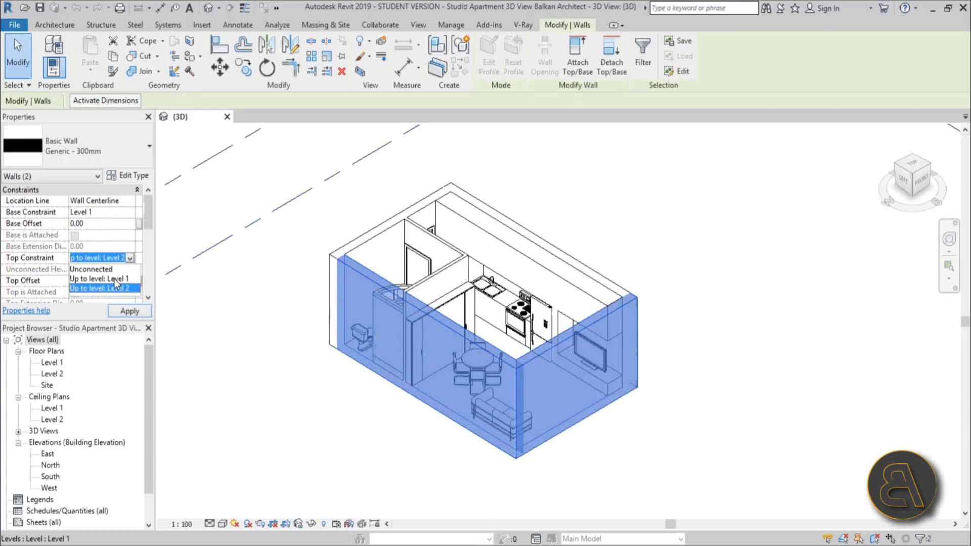
left_click(121, 269)
left_click(98, 270)
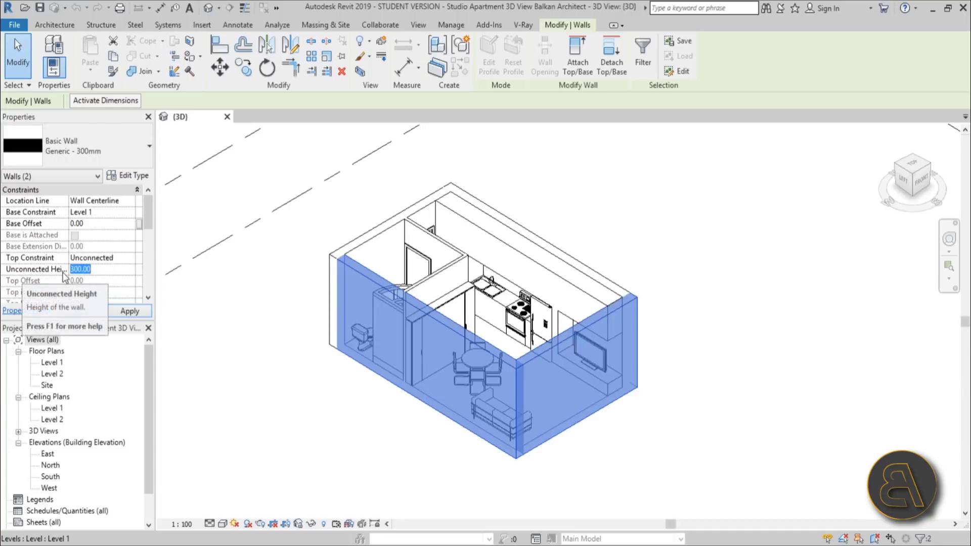
type("40")
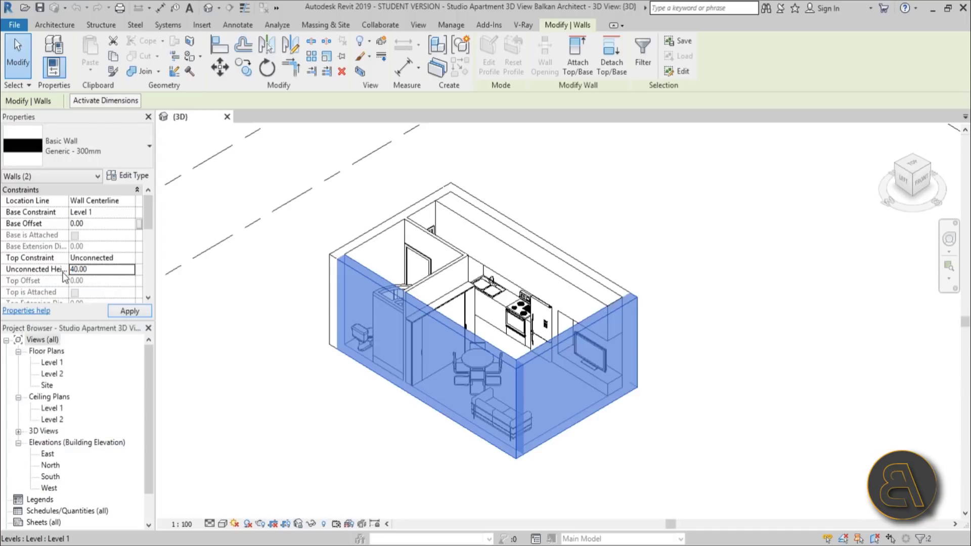
left_click(679, 420)
middle_click_drag(626, 466, 599, 471, "shift")
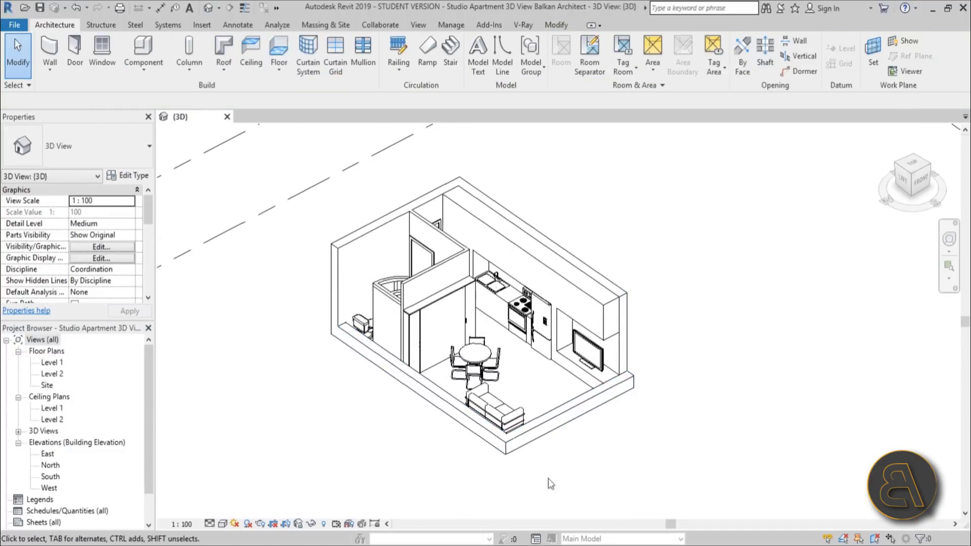
scroll(534, 474, "up", 2)
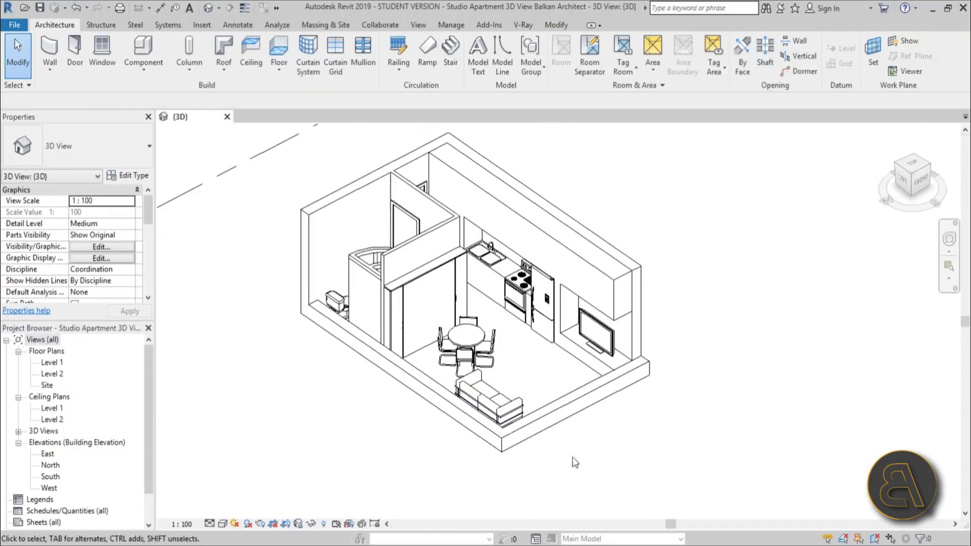
- In the Level 1 floor plan, stretch the end of the full-height kitchen-side wall past the low end wall's outer face
left_click(641, 367)
left_click(644, 352)
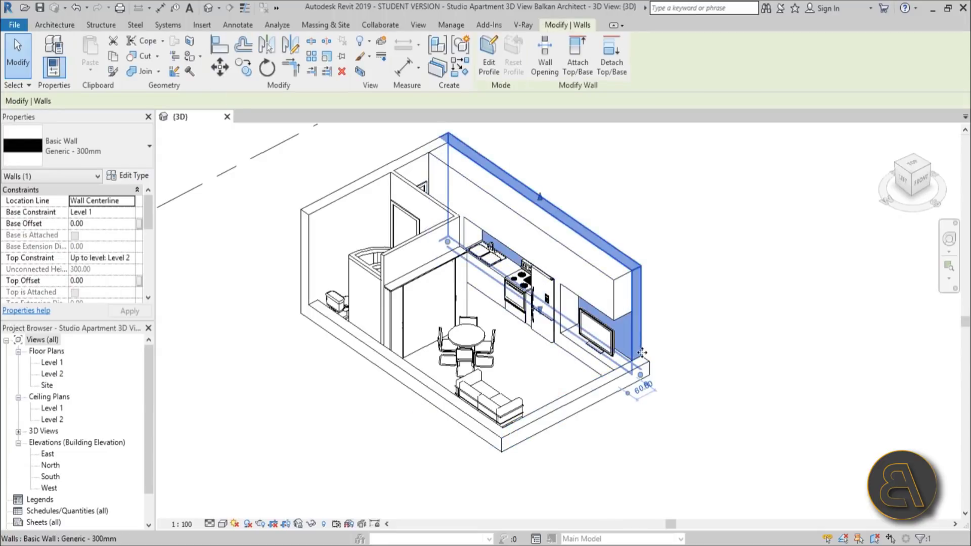
double_click(57, 365)
scroll(557, 349, "up", 4)
scroll(512, 328, "up", 3)
scroll(512, 328, "up", 3)
left_click_drag(519, 320, 518, 331)
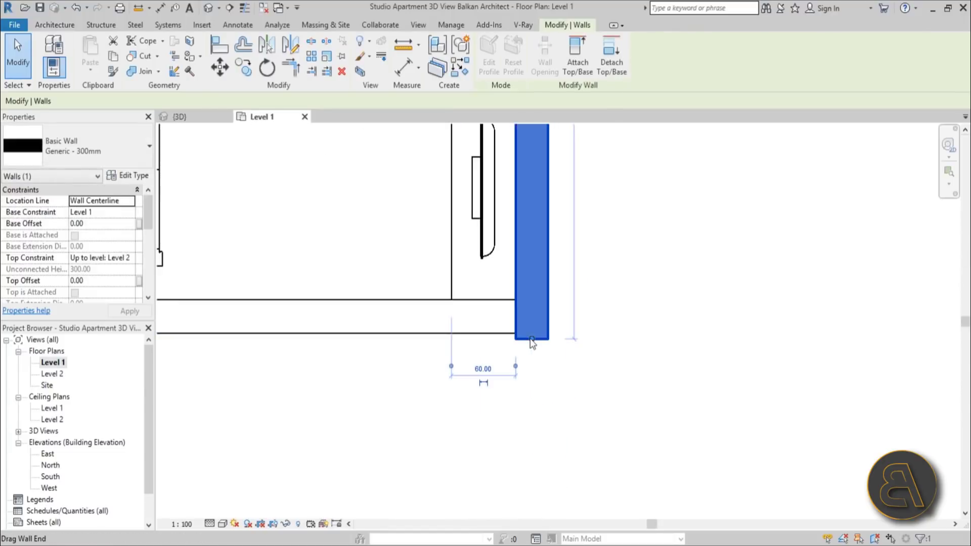
- Align the end face of the kitchen-side wall with the outer face of the low end wall
key("r")
key("s")
key("Escape")
key("Escape")
key("a")
key("l")
left_click(524, 334)
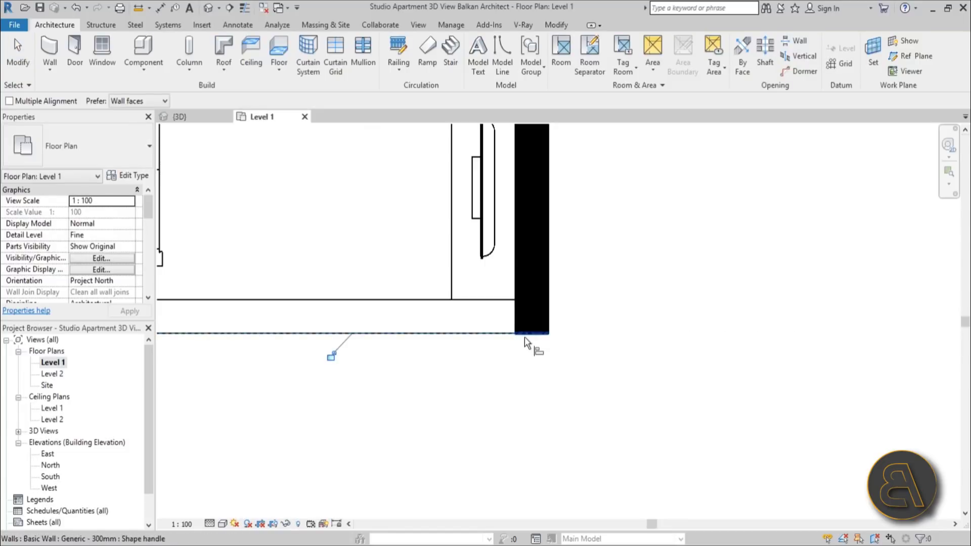
key("Escape")
key("Escape")
scroll(346, 361, "down", 5)
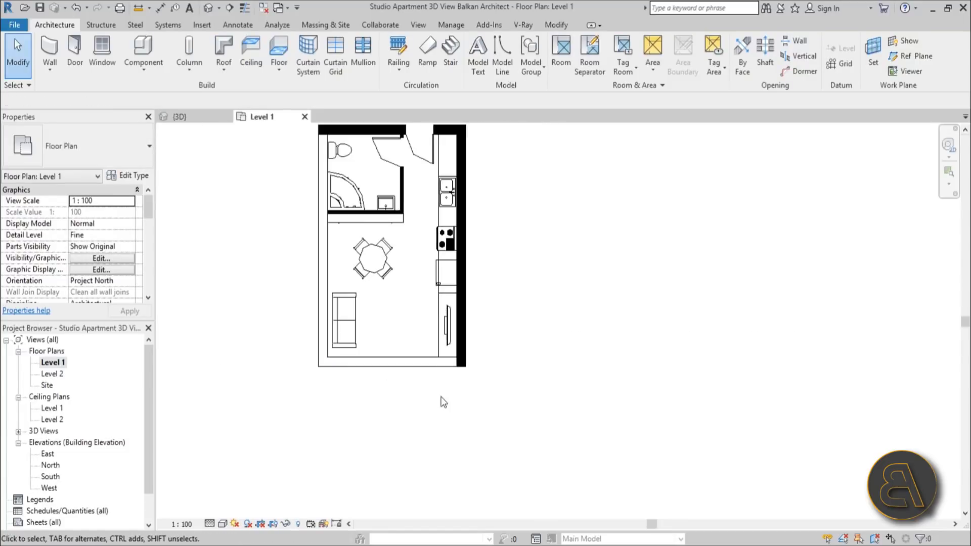
- Reopen the default 3D view and inspect the corner beside the TV
left_click(21, 436)
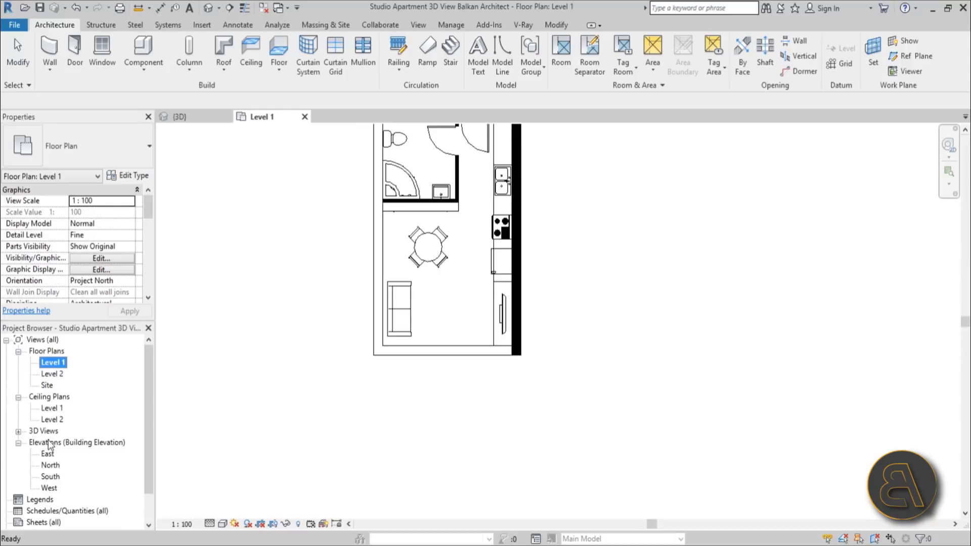
left_click(18, 432)
double_click(48, 442)
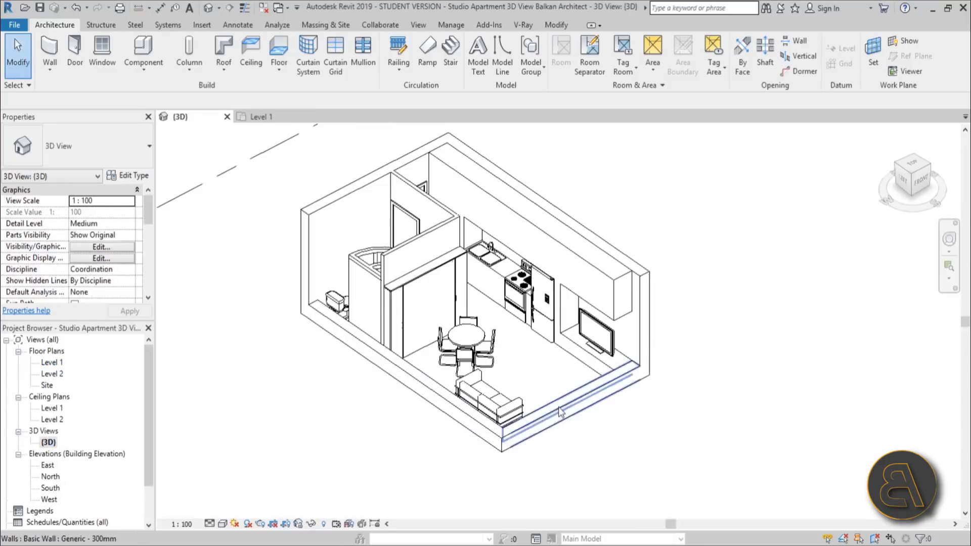
scroll(617, 359, "up", 4)
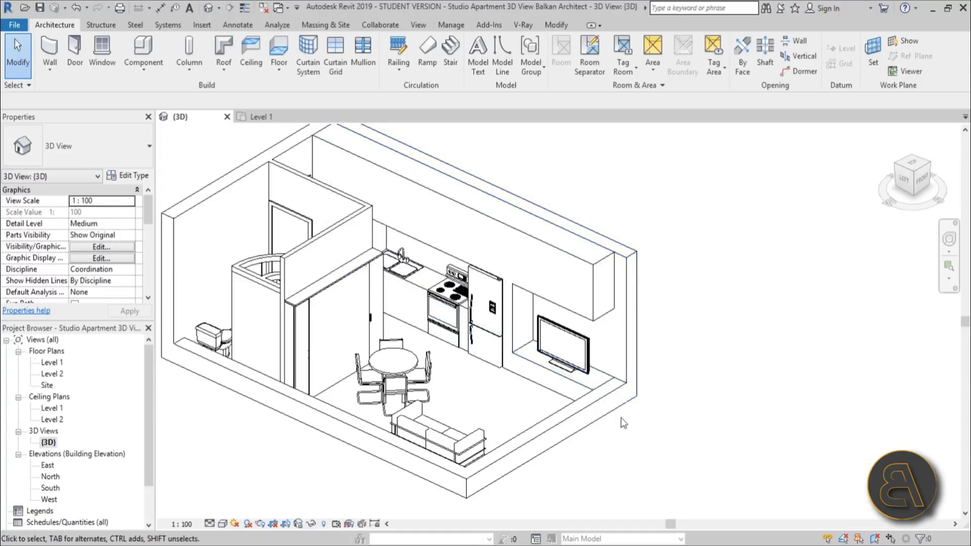
- Edit the profile of the low end wall, sketching a full-height vertical line beside the TV and a short horizontal line at its top
left_click(597, 414)
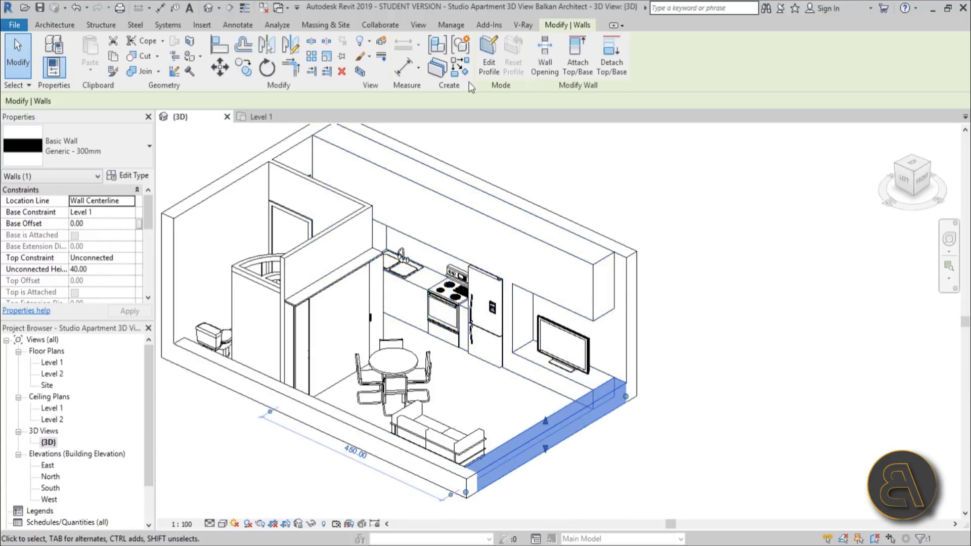
left_click(488, 66)
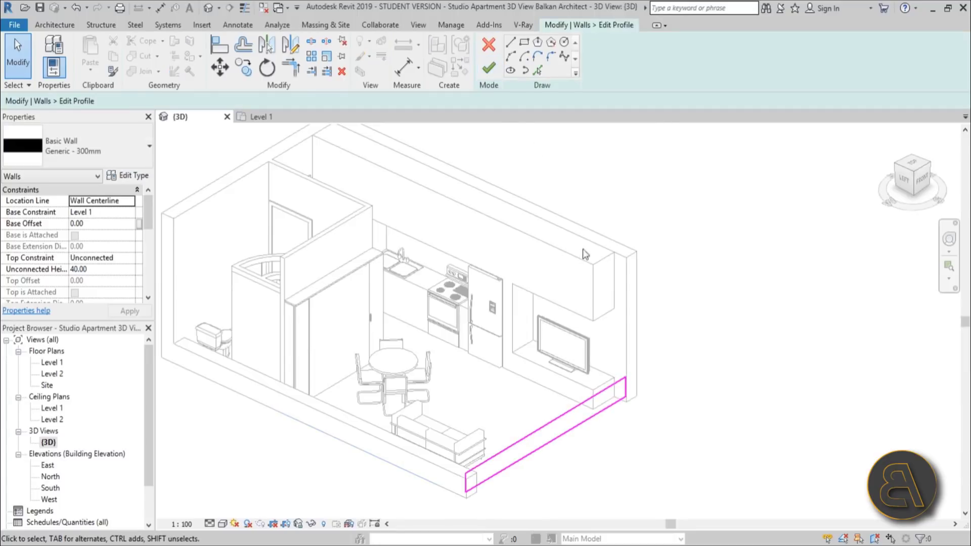
left_click(538, 70)
left_click(586, 380)
key("Escape")
left_click(536, 70)
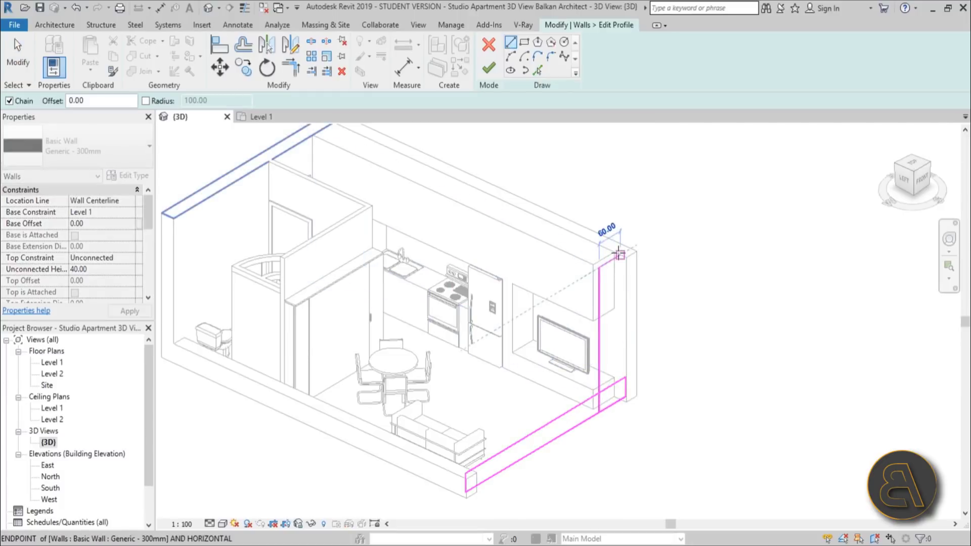
key("Escape")
middle_click_drag(658, 288, 653, 275, "shift")
scroll(618, 366, "up", 2)
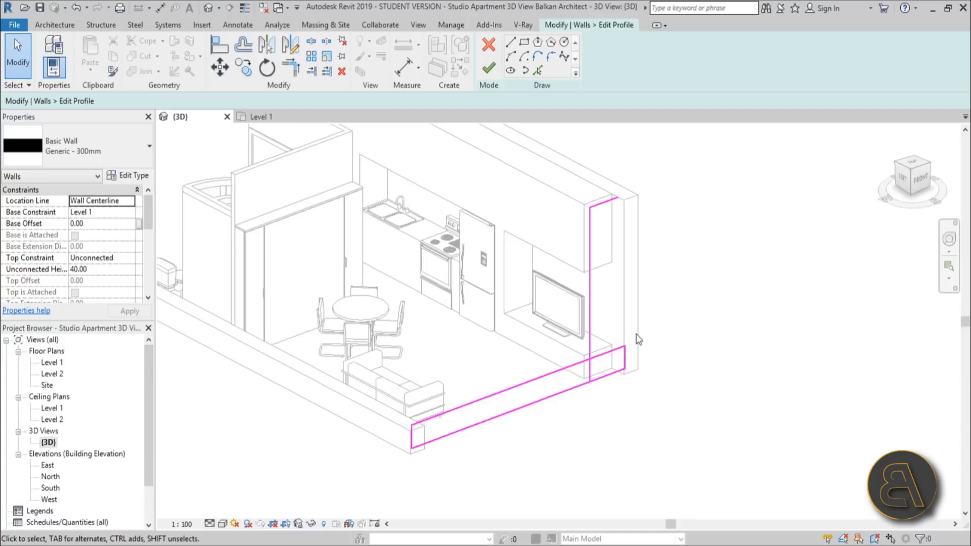
- Trim and extend the sketch lines into a closed L-shaped wall profile and finish the profile edit
key("t")
key("r")
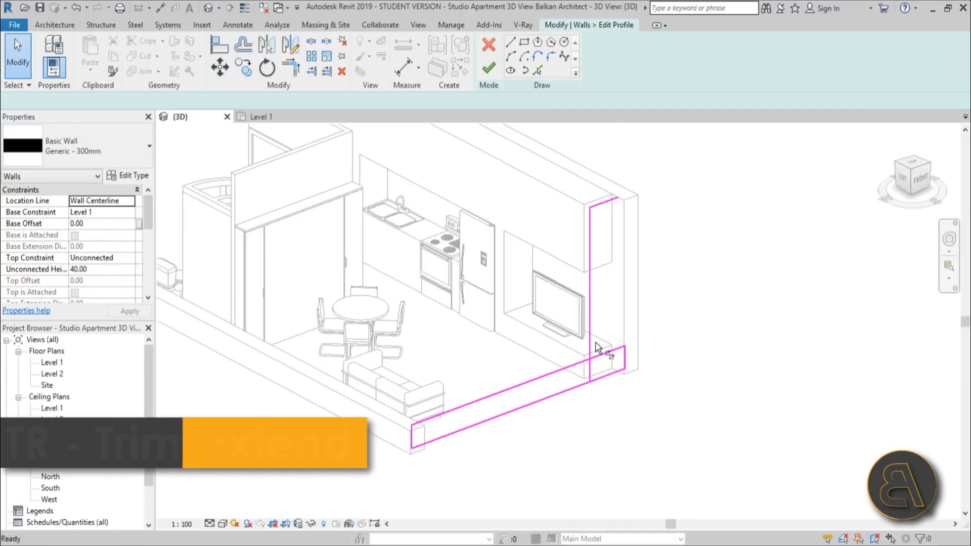
left_click(591, 349)
left_click(572, 366)
left_click(607, 202)
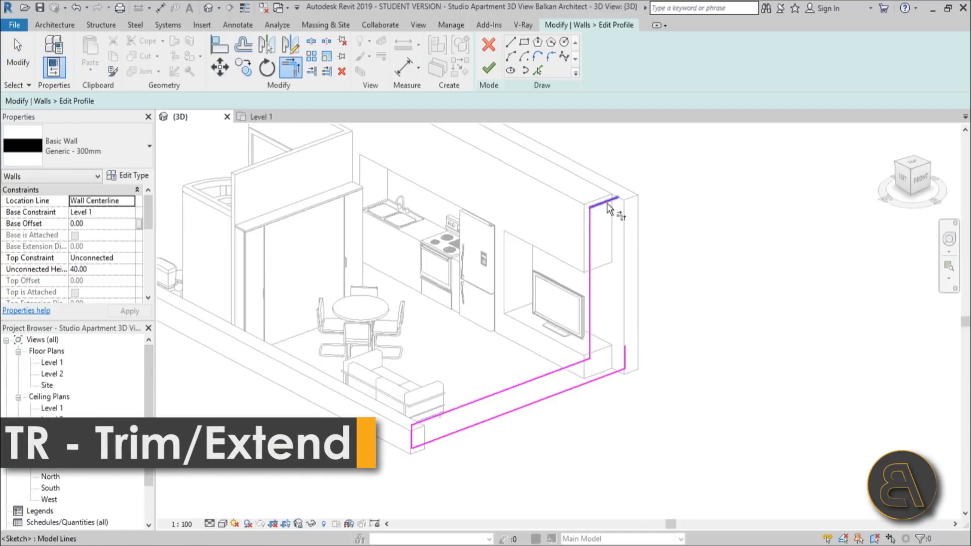
left_click(625, 360)
left_click(488, 68)
left_click(714, 303)
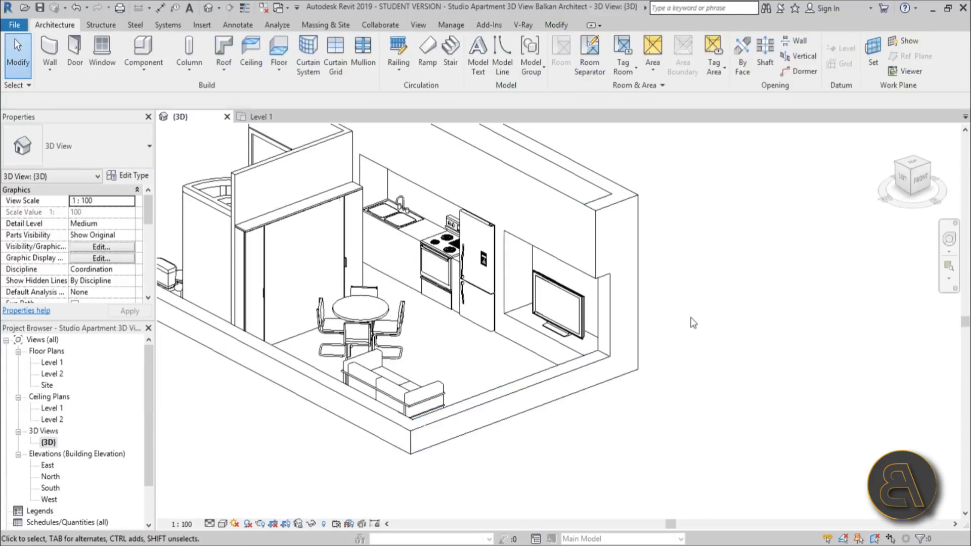
- Move the vertical edge of the end wall's full-height section to line up with the front face of the kitchen wall block
left_click(612, 311)
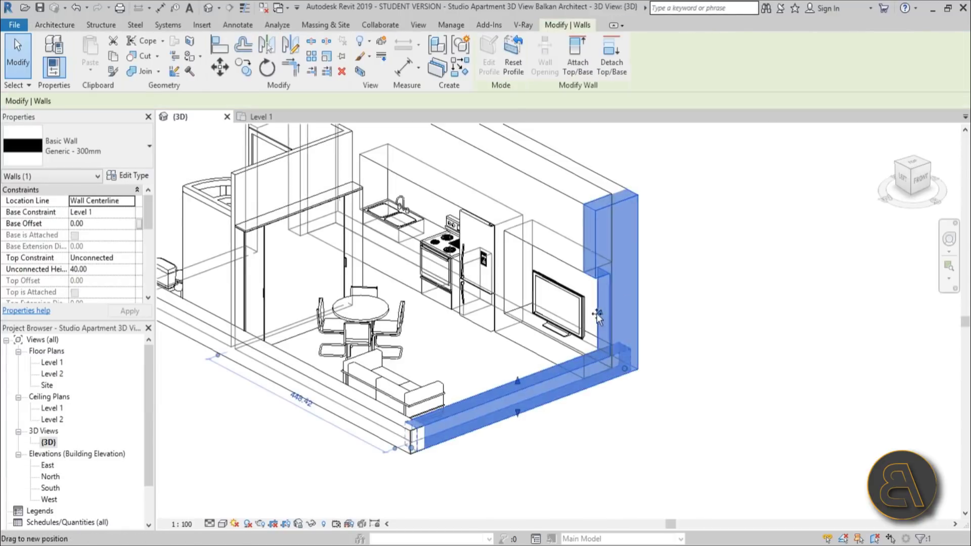
left_click_drag(598, 315, 582, 286)
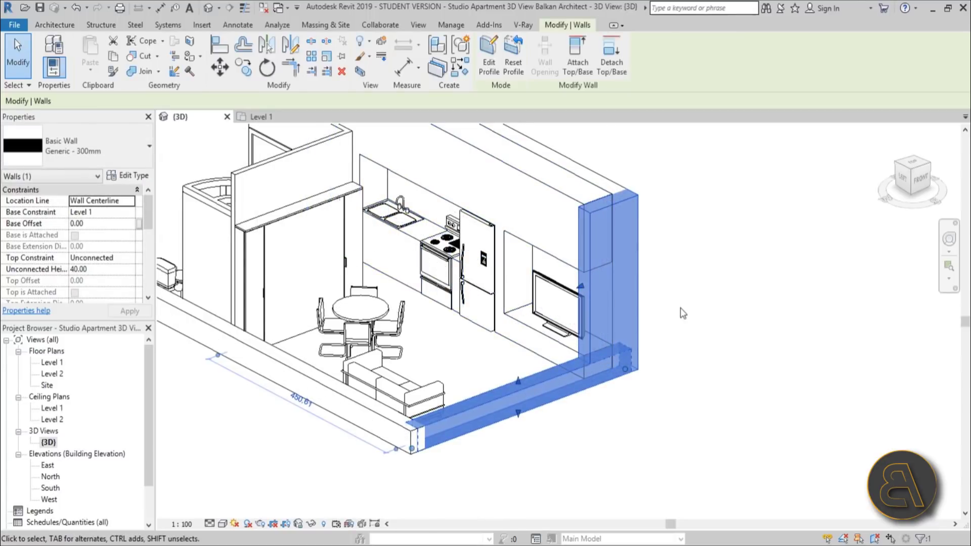
left_click(681, 307)
middle_click_drag(678, 383, 707, 392, "shift")
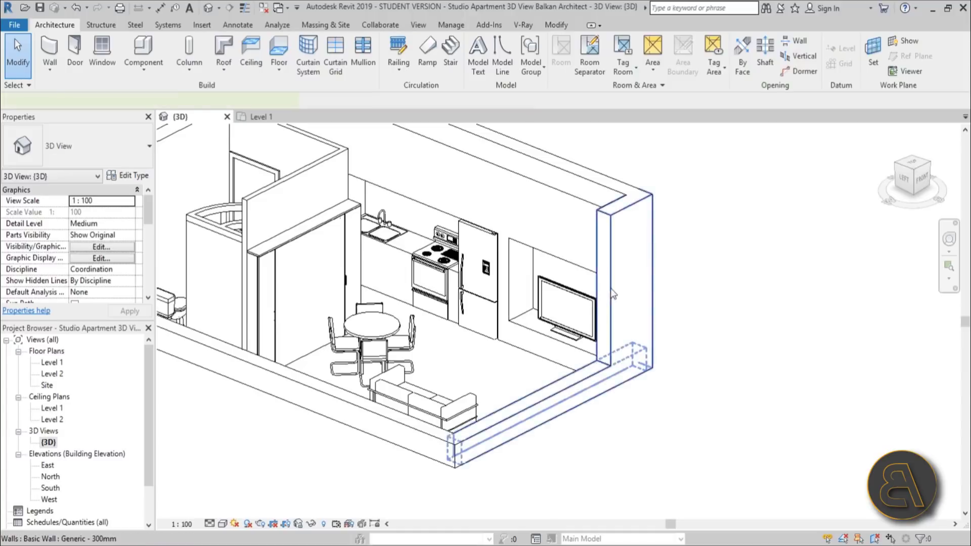
left_click(601, 290)
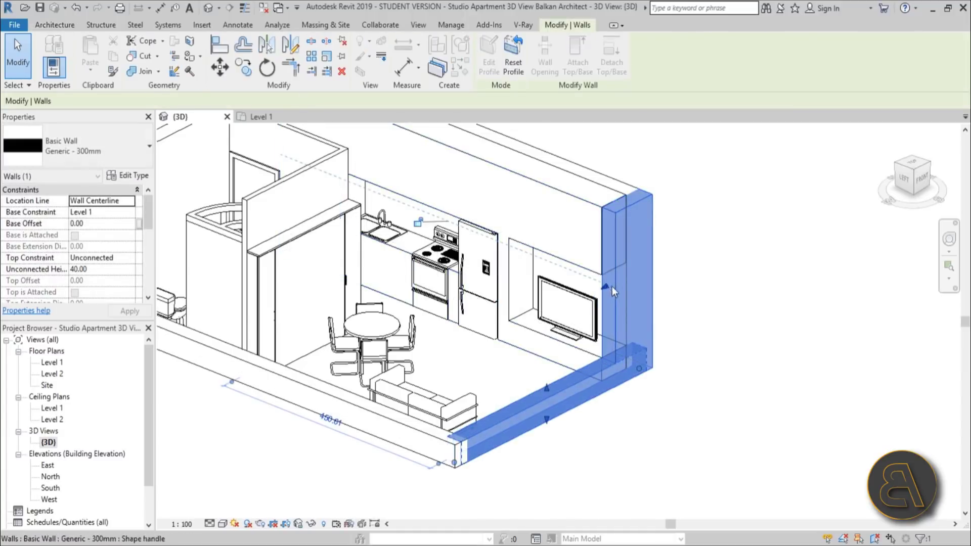
left_click(704, 299)
- Orient the 3D view to the standard isometric corner between top, left and front, with the apartment filling the view
scroll(728, 319, "down", 5)
middle_click_drag(728, 319, 718, 319, "shift")
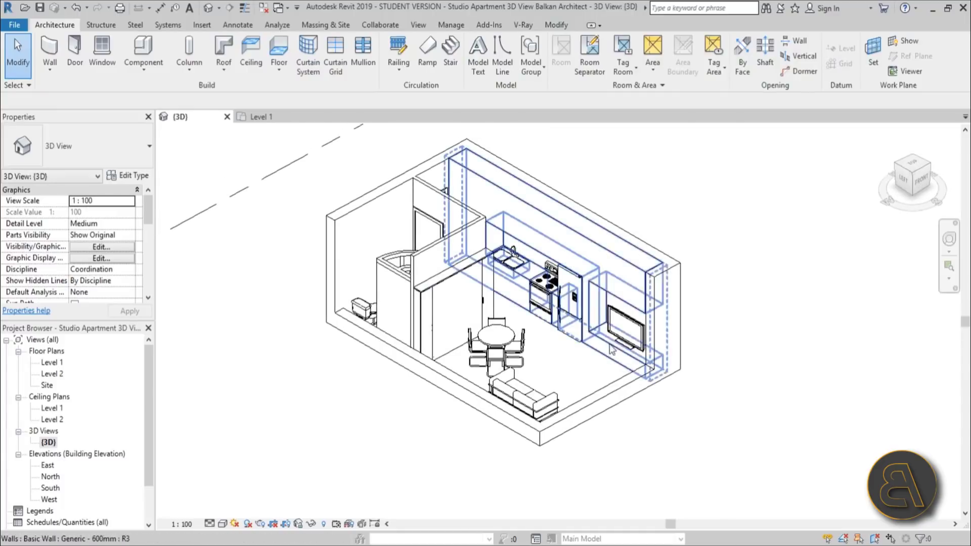
middle_click_drag(613, 350, 637, 348, "shift")
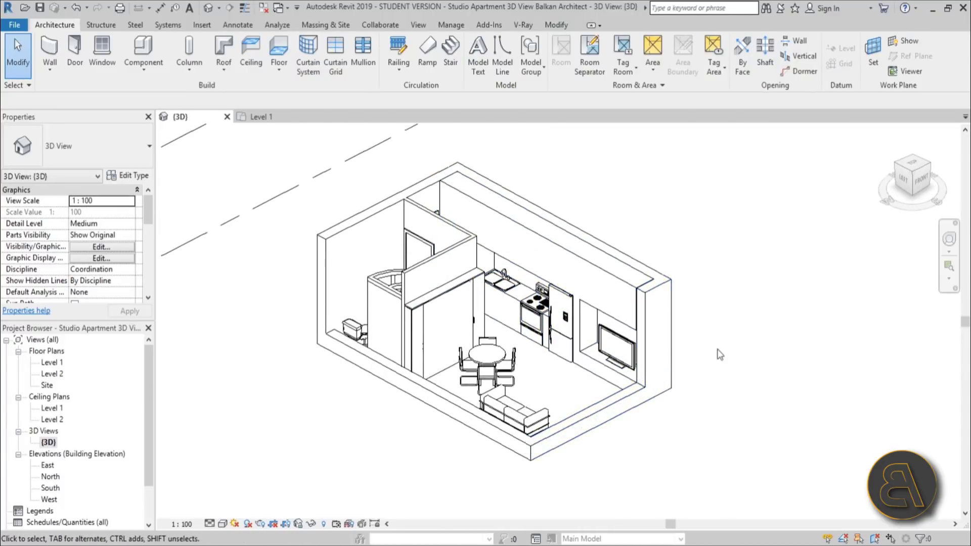
left_click(915, 174)
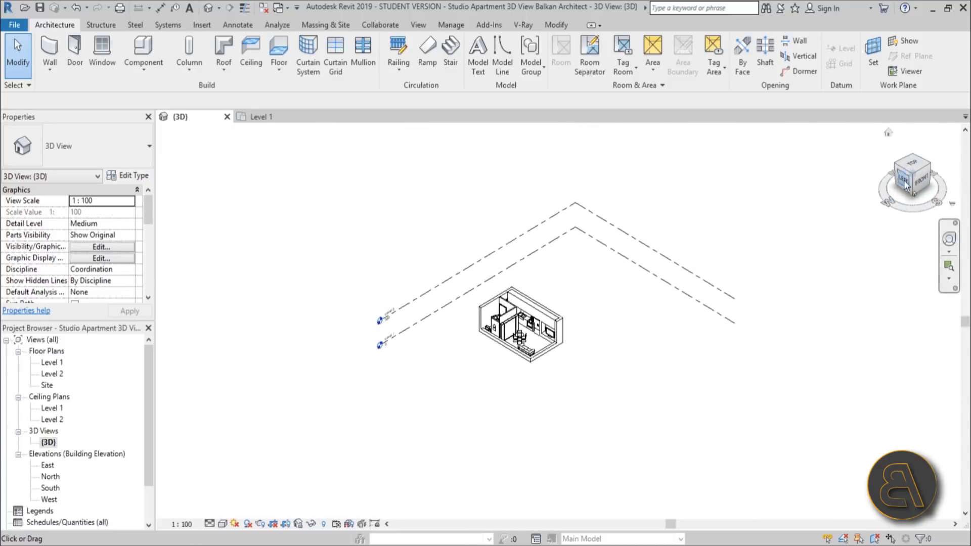
scroll(515, 320, "up", 6)
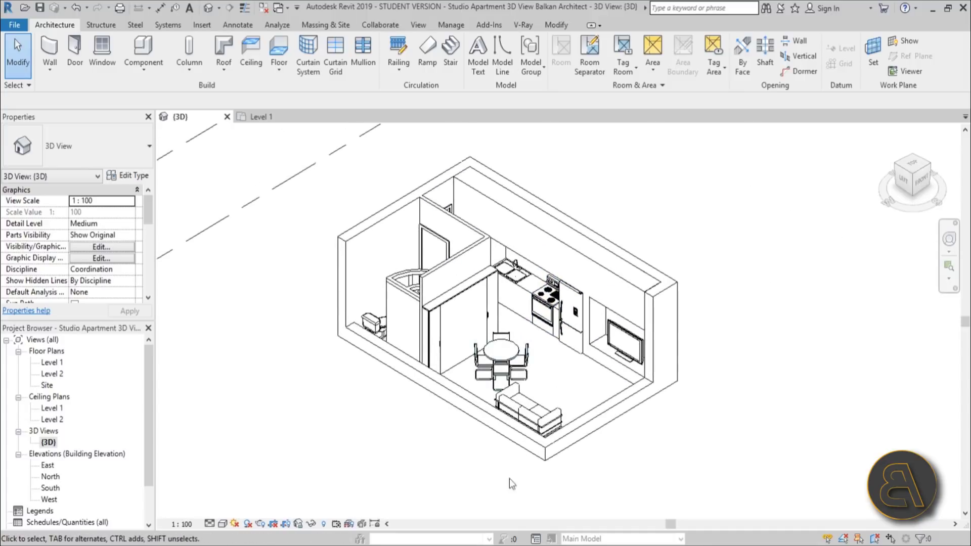
- Override the shower, the two bathroom partition walls and the bathroom door in the 3D view with halftone and 80 surface transparency
scroll(560, 473, "up", 1)
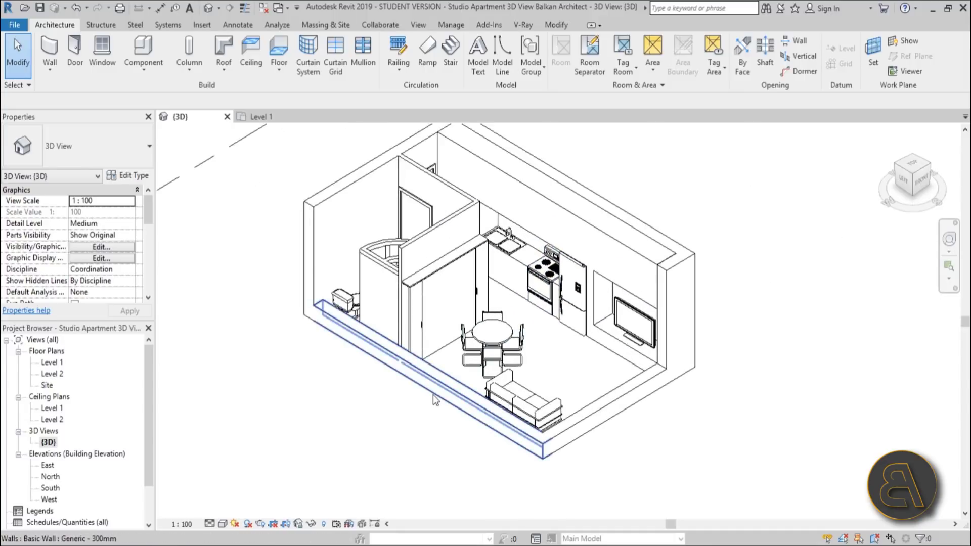
middle_click_drag(433, 398, 416, 439)
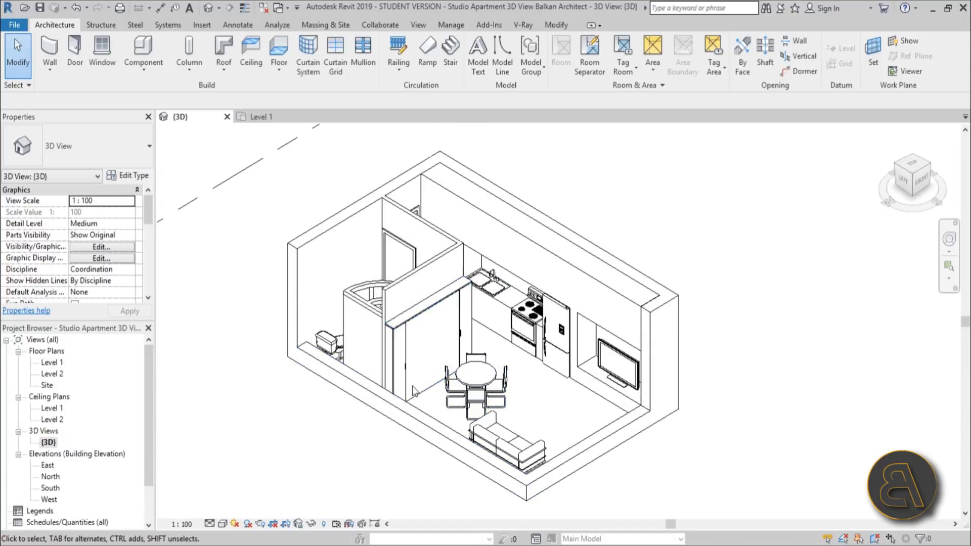
left_click(366, 315)
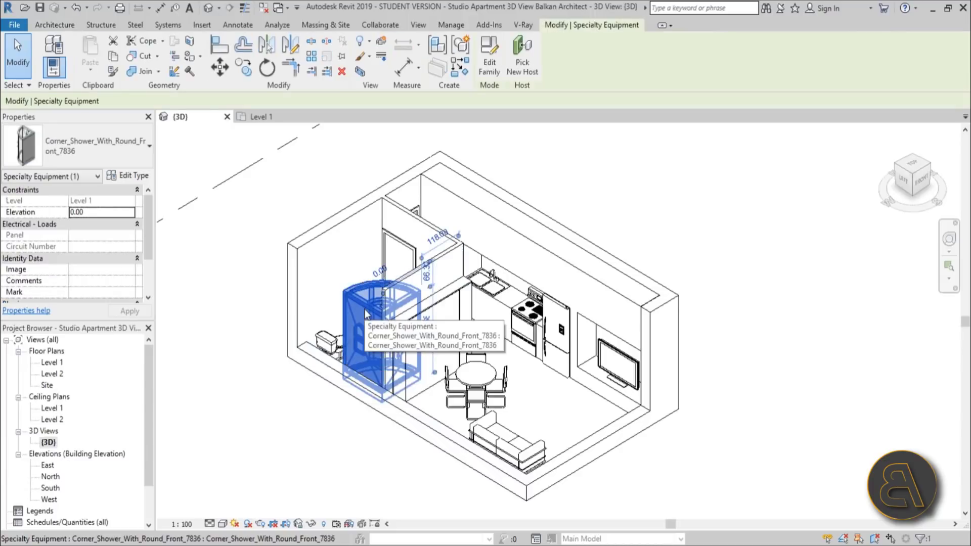
left_click(454, 256, "ctrl")
left_click(420, 223, "ctrl")
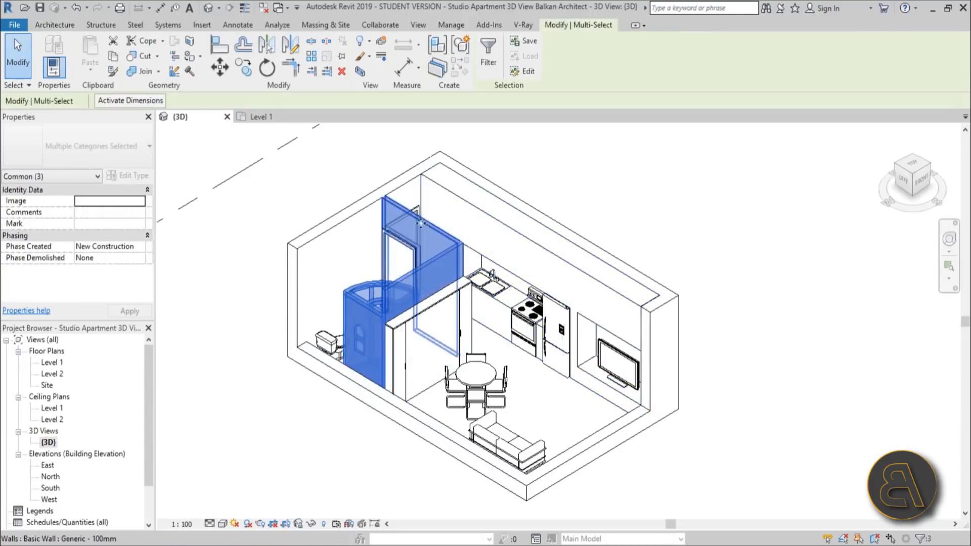
left_click(390, 235, "ctrl")
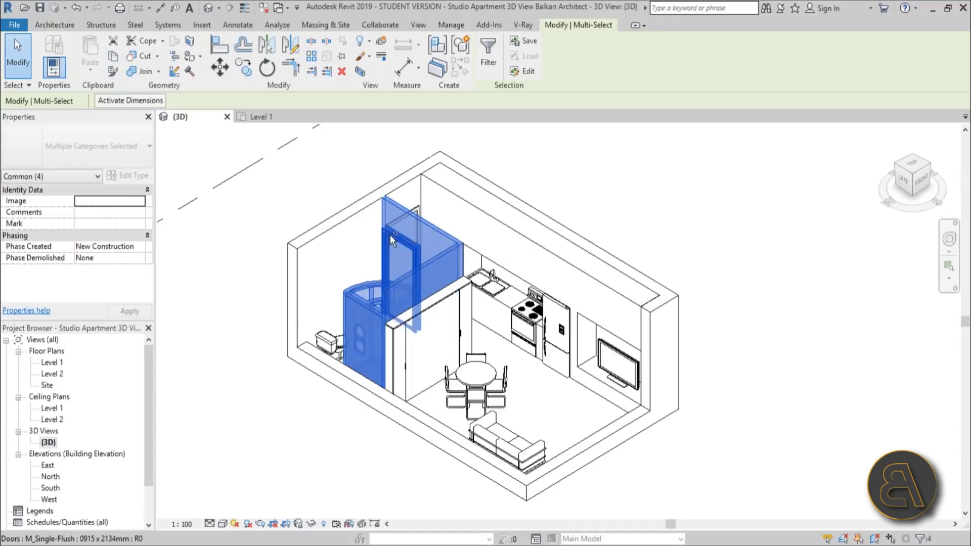
left_click(326, 249, "ctrl")
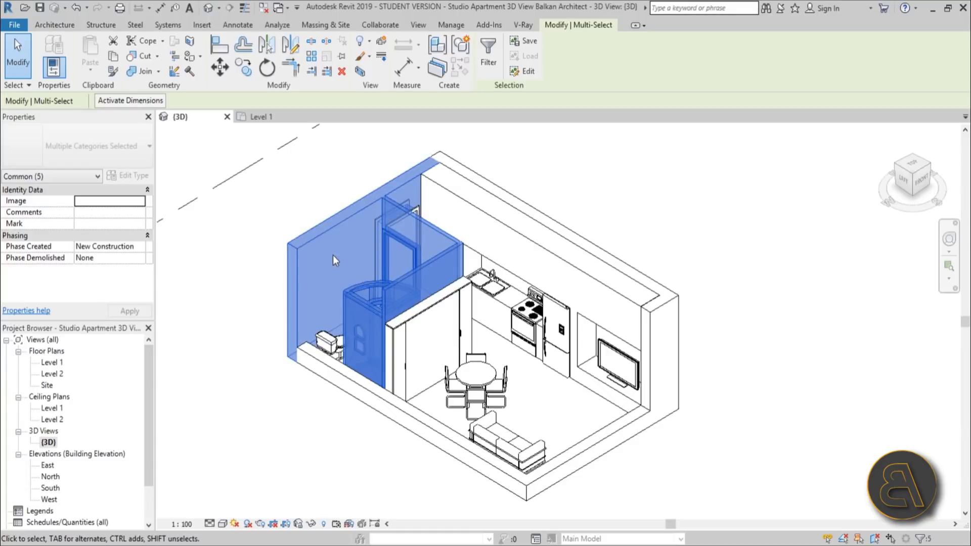
left_click(324, 235, "shift")
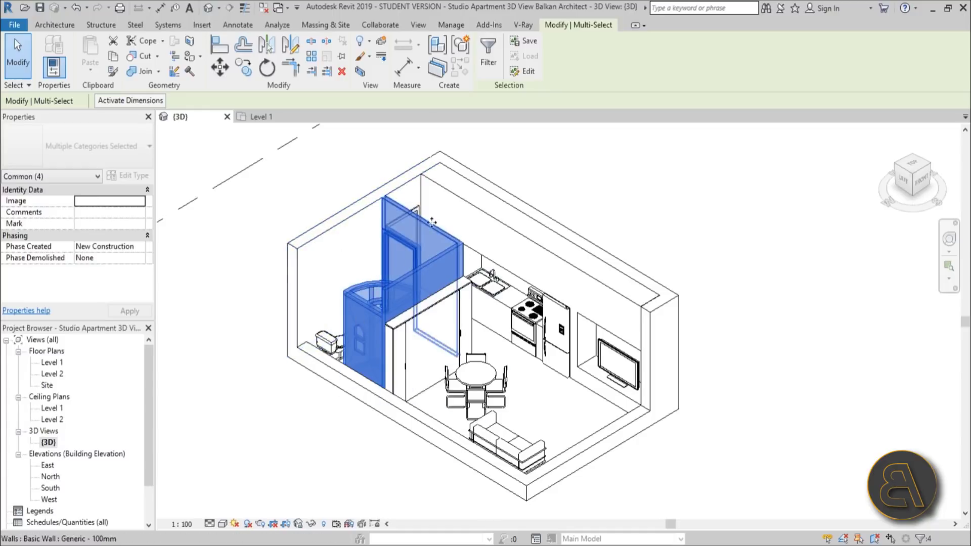
right_click(247, 328)
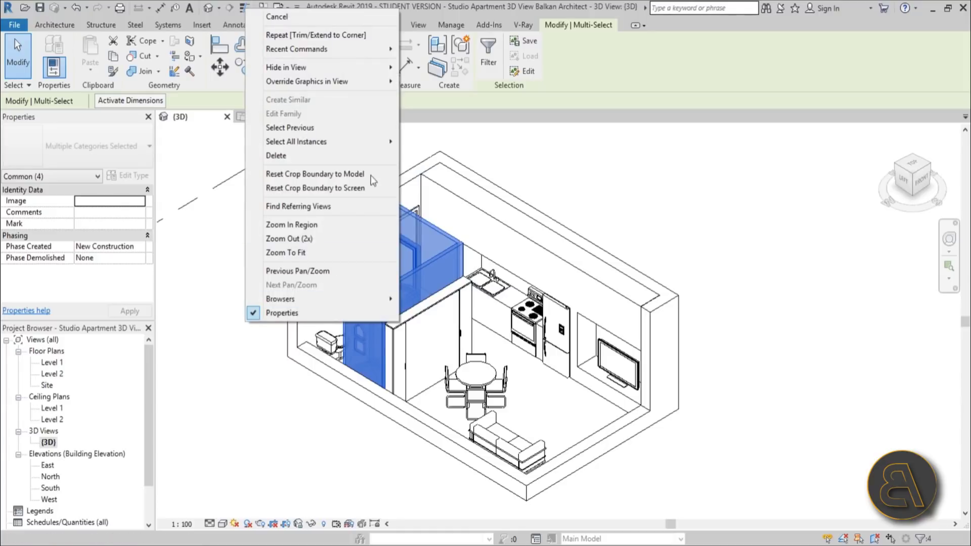
mouse_move(340, 83)
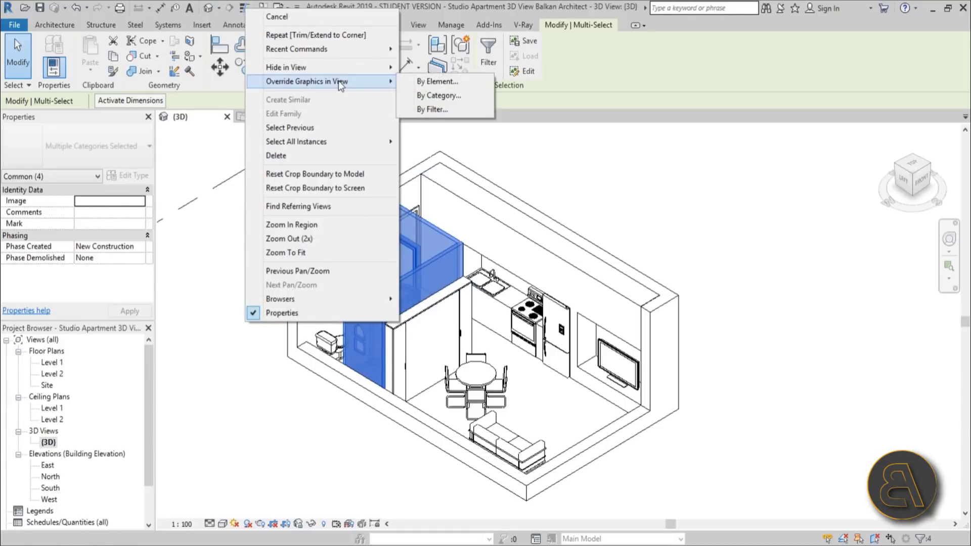
left_click(432, 82)
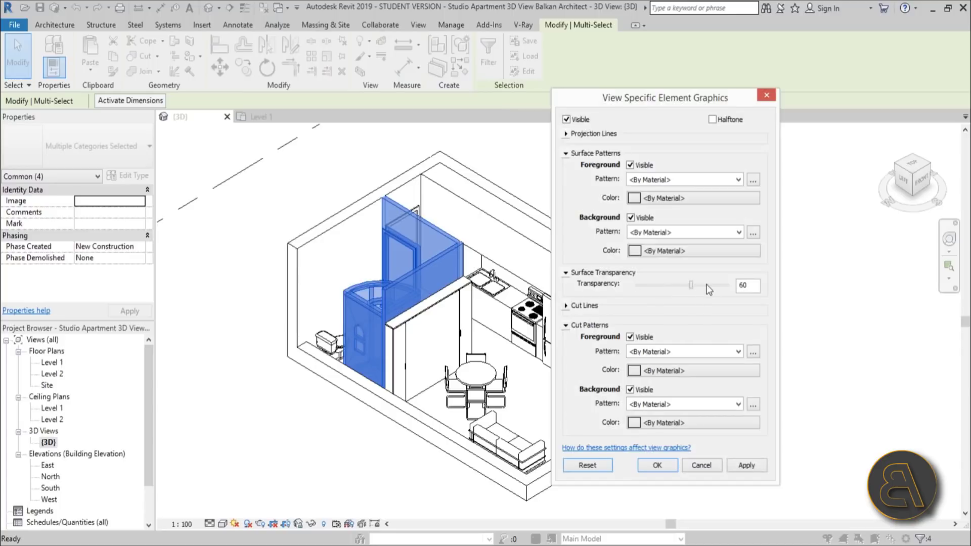
left_click_drag(690, 285, 708, 286)
left_click(712, 120)
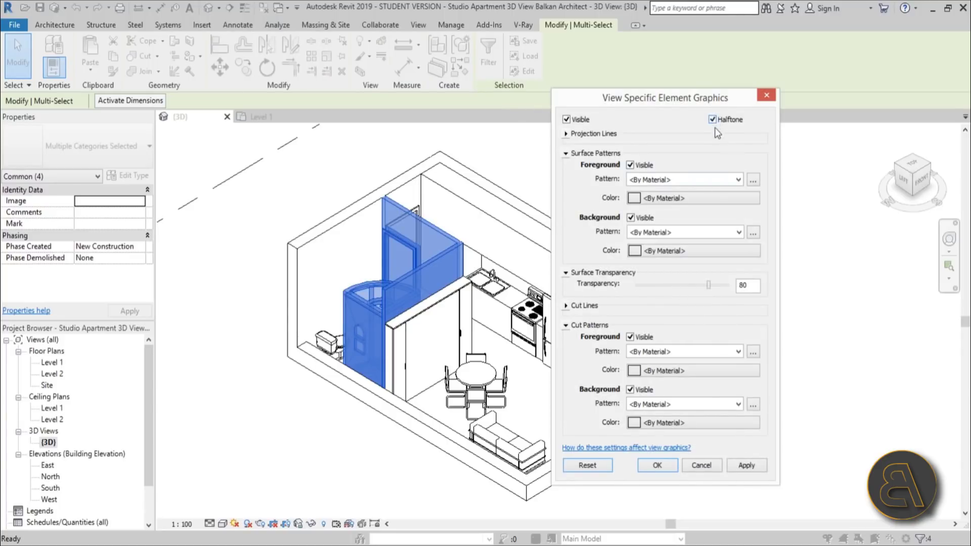
left_click(742, 466)
left_click(657, 465)
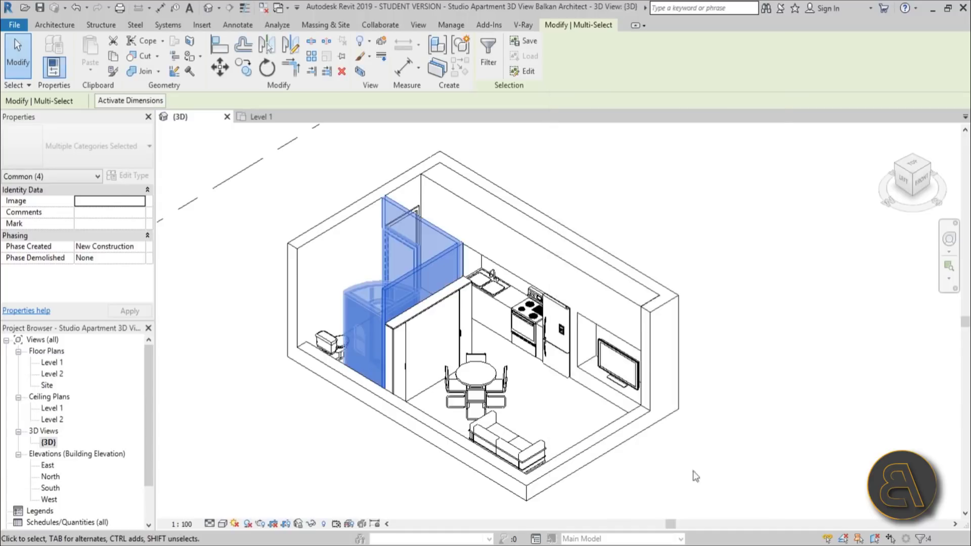
left_click(718, 476)
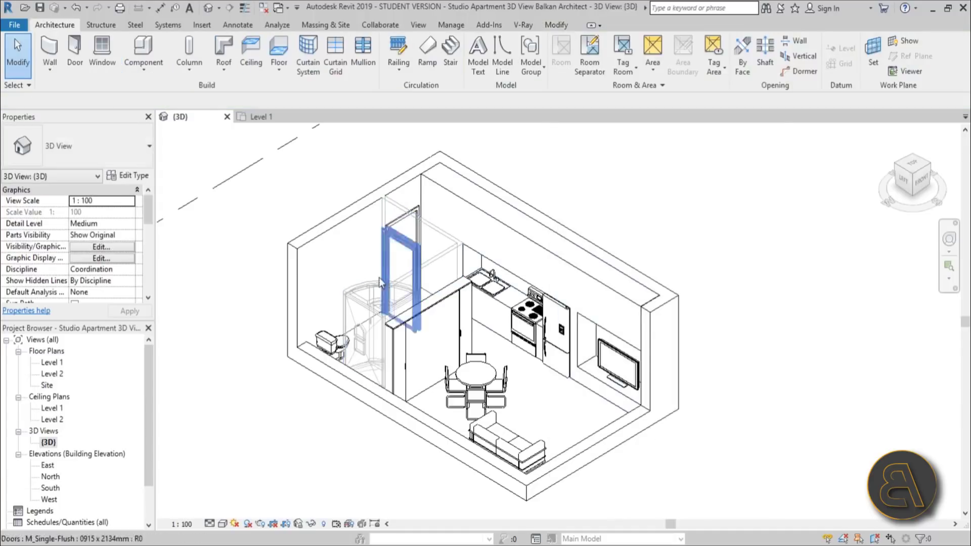
- Set the surface transparency override of the shower, bathroom door and two bathroom partition walls to 60
scroll(360, 364, "up", 4)
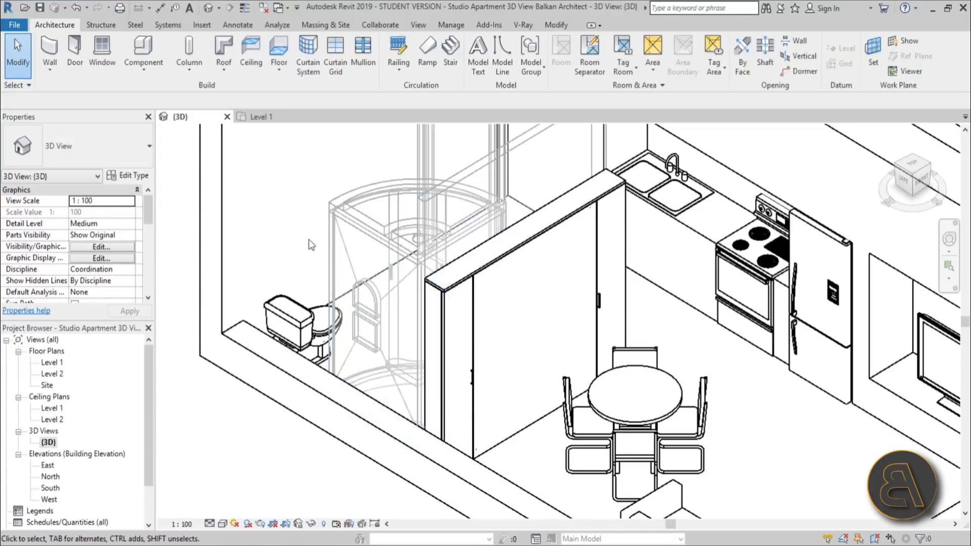
scroll(439, 238, "down", 3)
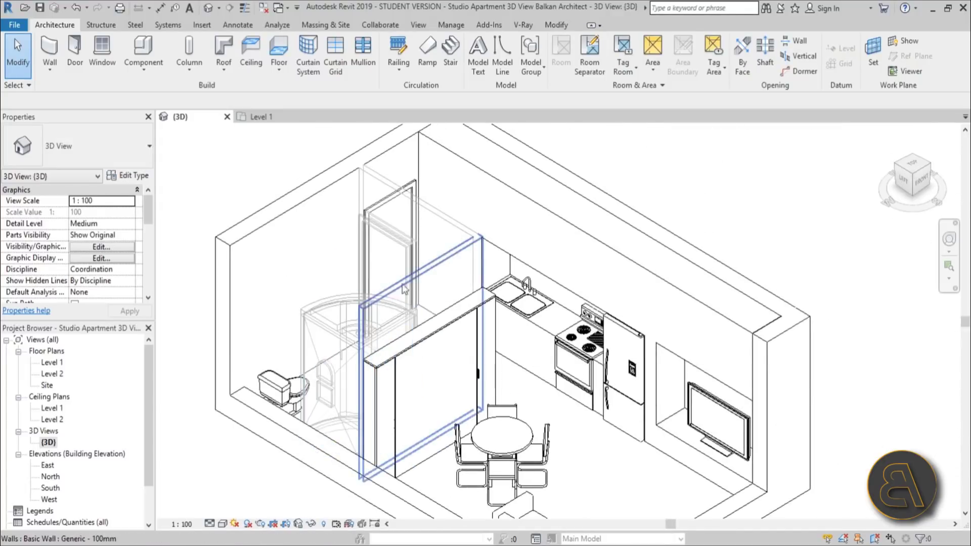
left_click(386, 183)
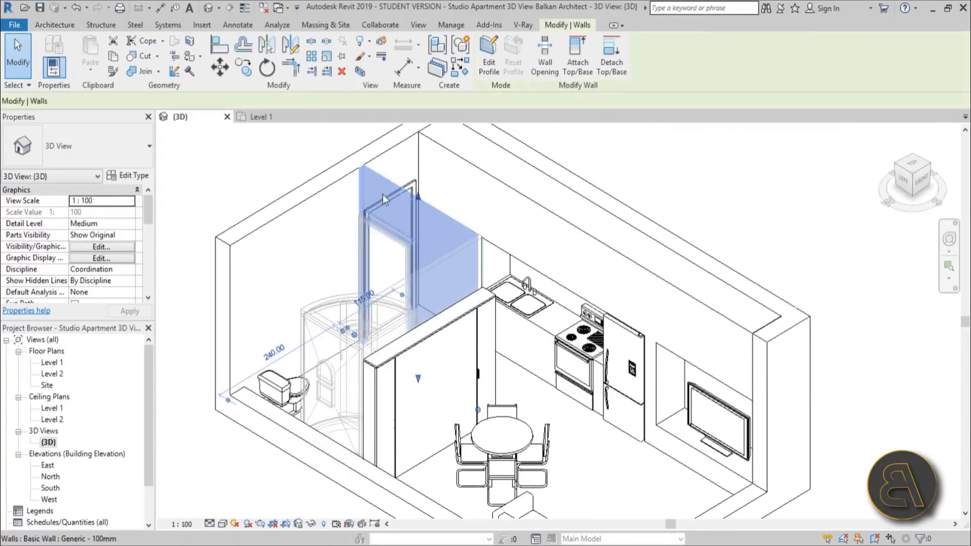
left_click(347, 308, "ctrl")
left_click(323, 311, "ctrl")
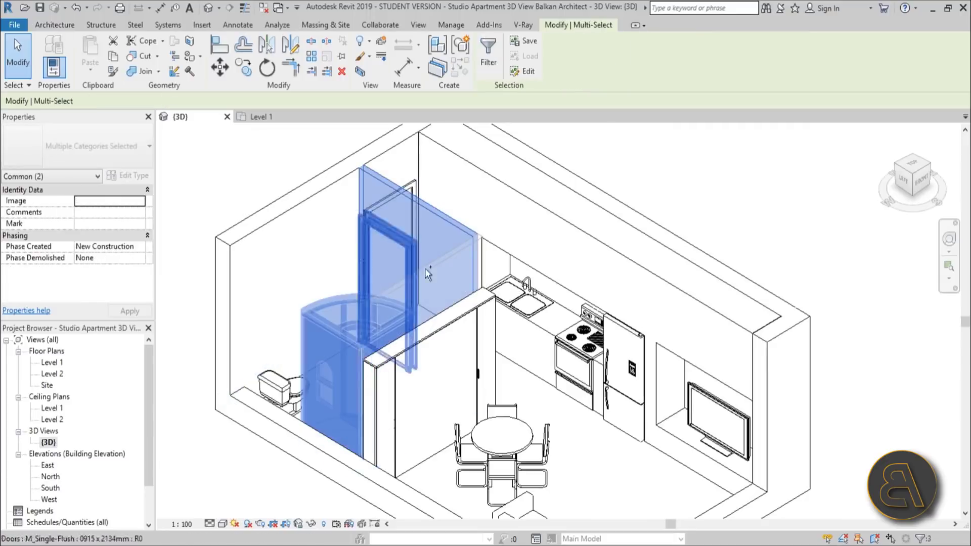
left_click(444, 246, "ctrl")
right_click(236, 180)
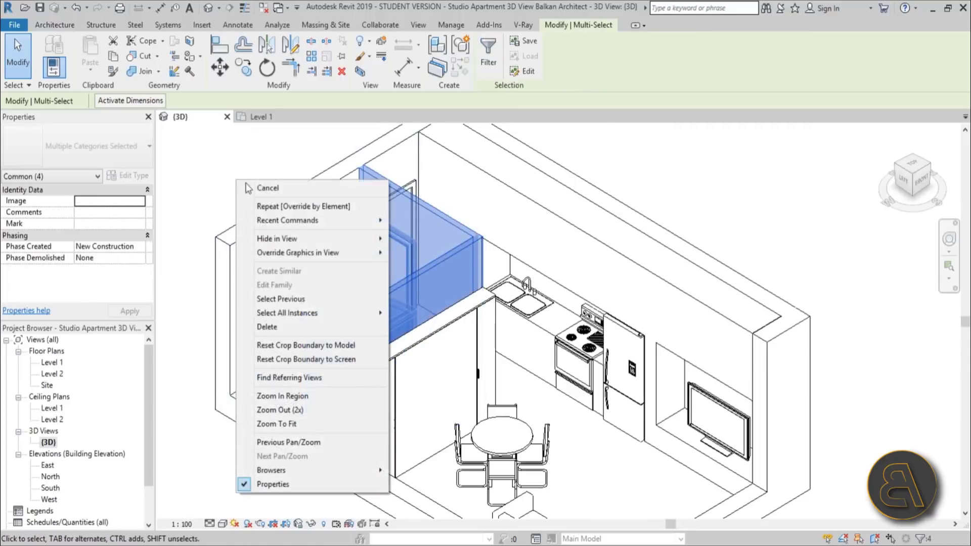
mouse_move(327, 248)
left_click(422, 251)
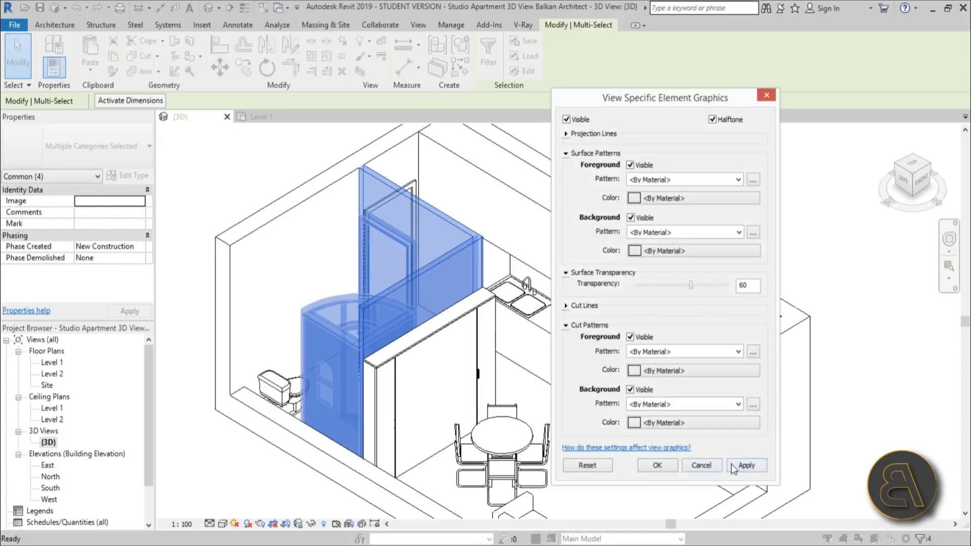
left_click(736, 465)
left_click(657, 466)
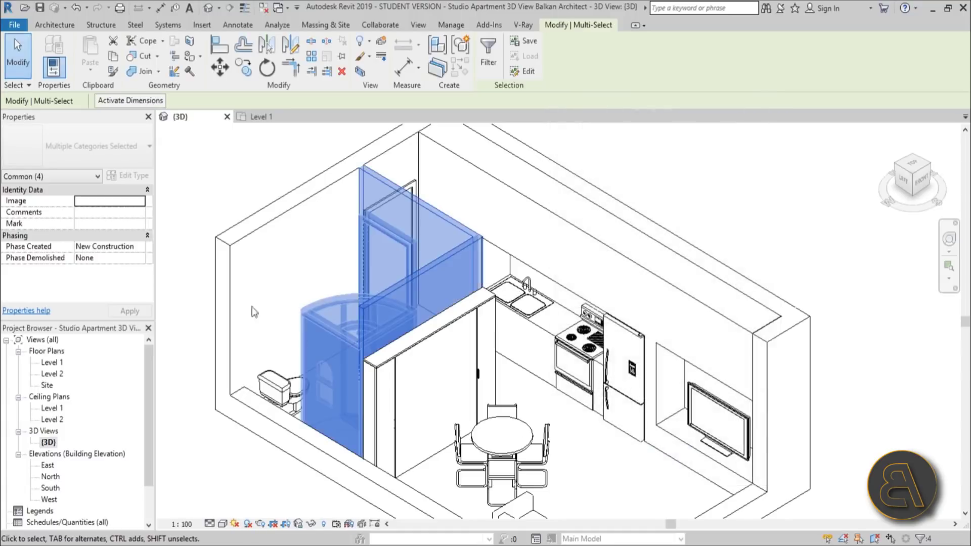
left_click(212, 170)
- Set the visual style of the 3D view to Realistic
scroll(553, 270, "down", 2)
middle_click_drag(714, 237, 661, 226)
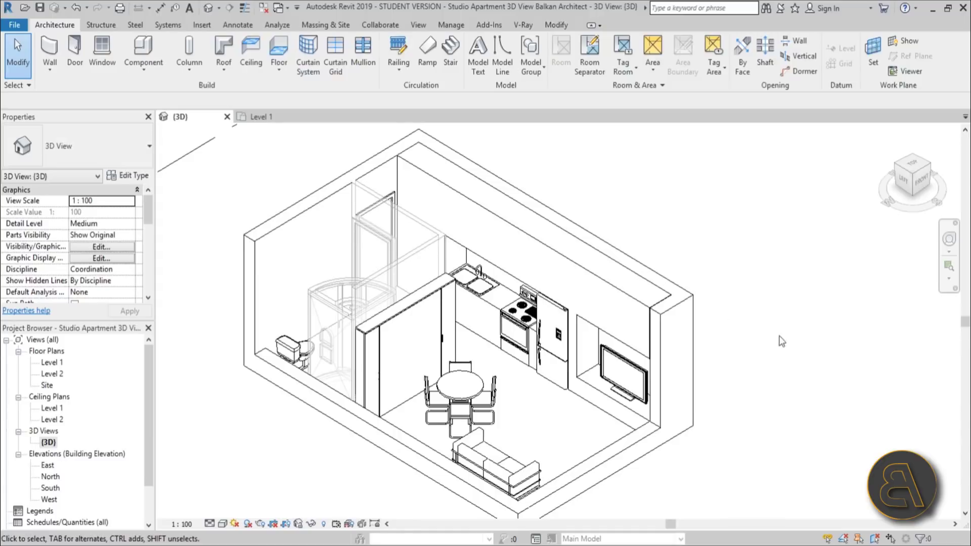
middle_click_drag(758, 382, 754, 360)
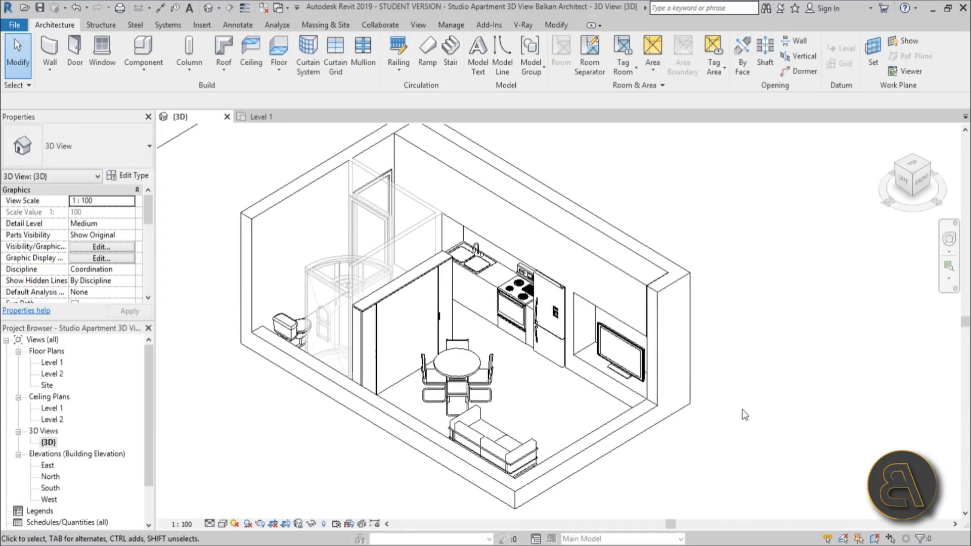
left_click(222, 523)
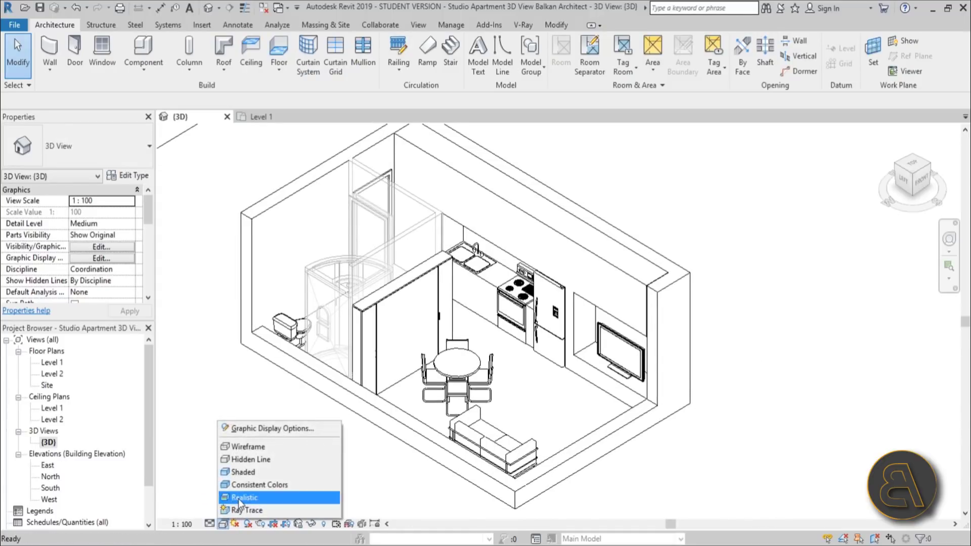
key("Escape")
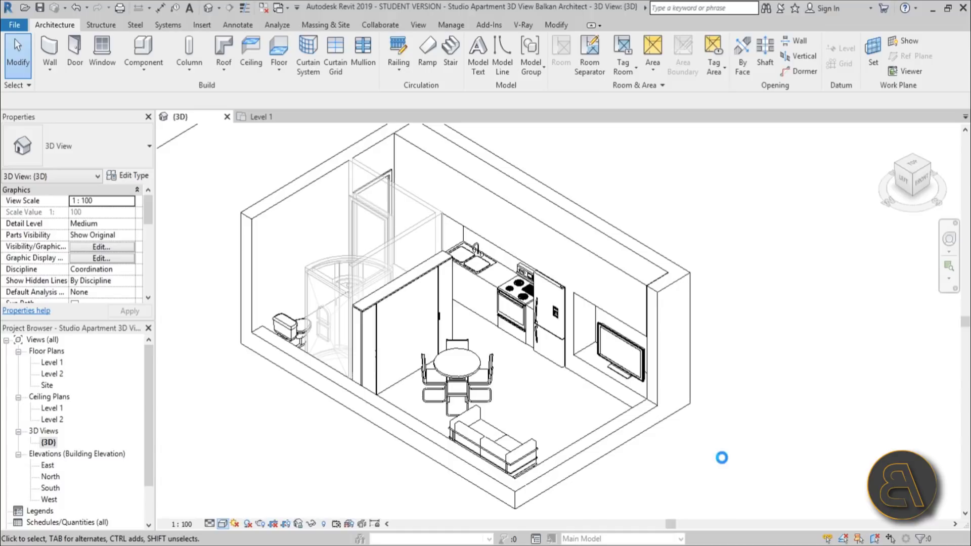
middle_click_drag(721, 459, 702, 436)
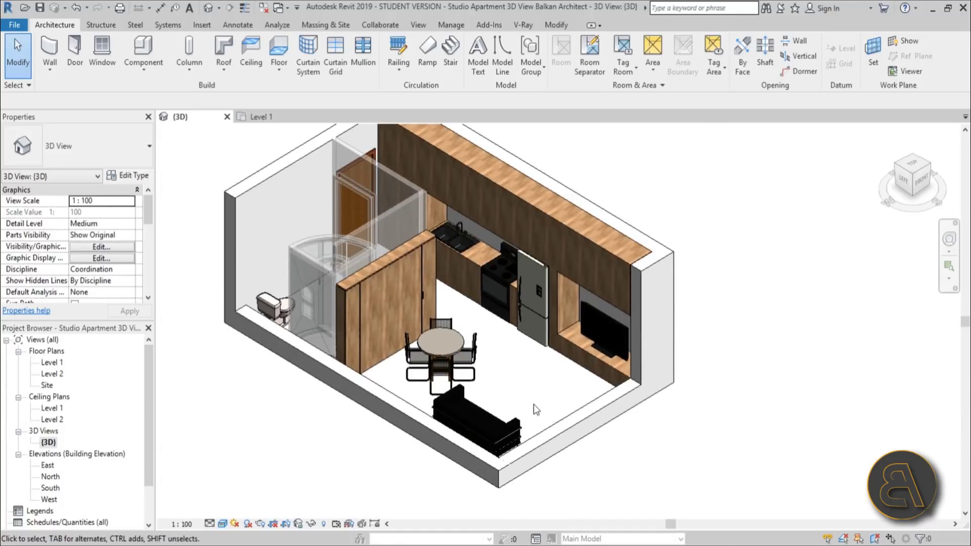
- Inspect the apartment from below and return the 3D view to the top-left-front isometric orientation
middle_click_drag(534, 407, 517, 415)
middle_click_drag(428, 400, 372, 350, "shift")
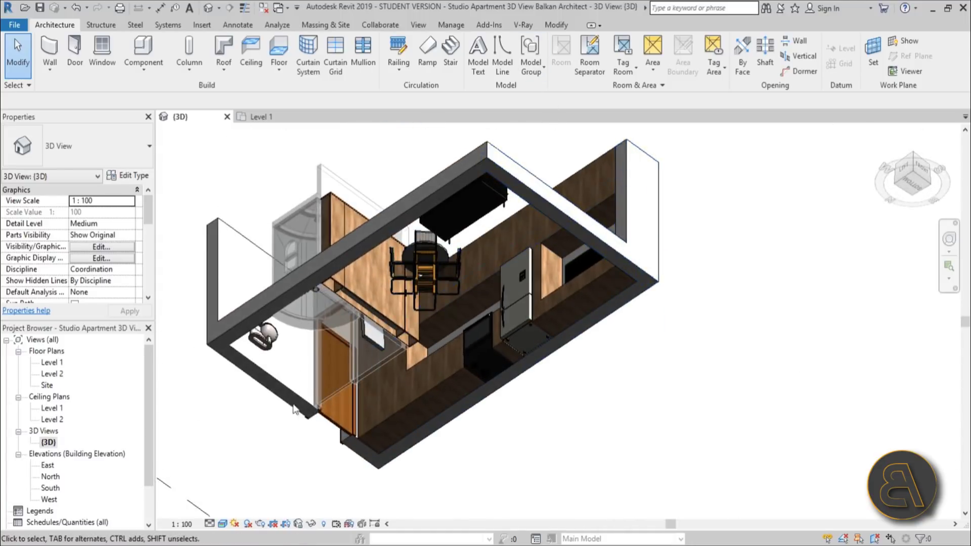
middle_click_drag(458, 233, 495, 538, "shift")
left_click(915, 173)
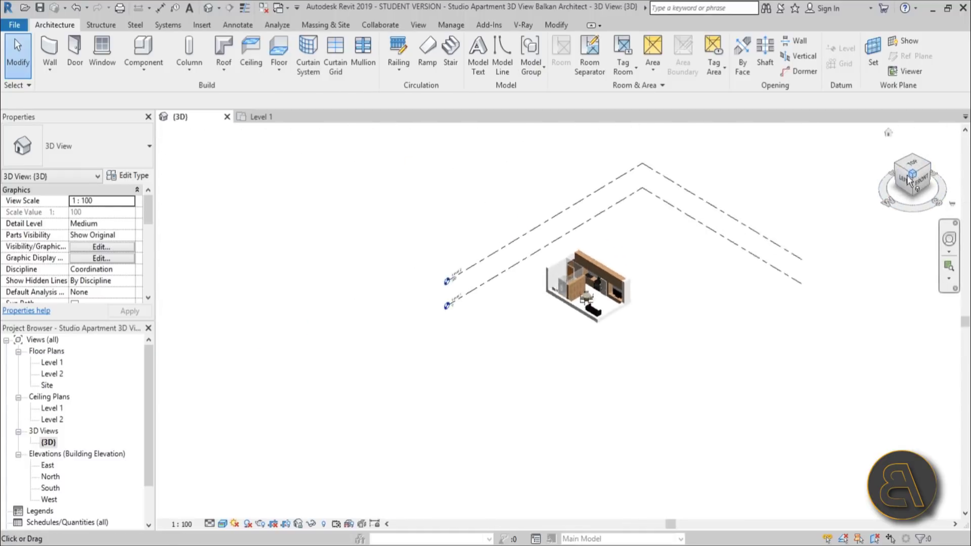
scroll(548, 347, "down", 2)
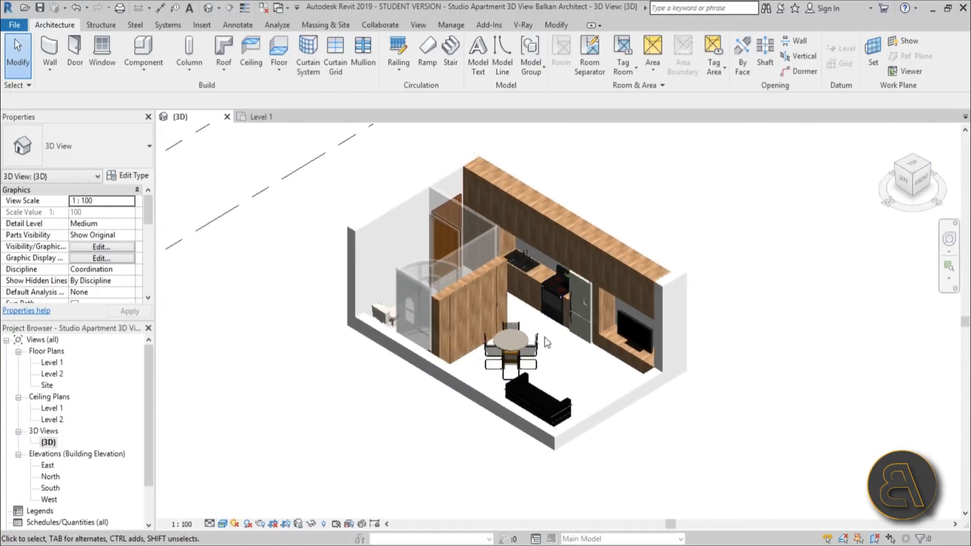
- Start a floor in the Level 1 plan and sketch a rectangular boundary along the outer faces of the apartment's walls
double_click(52, 363)
scroll(405, 377, "down", 2)
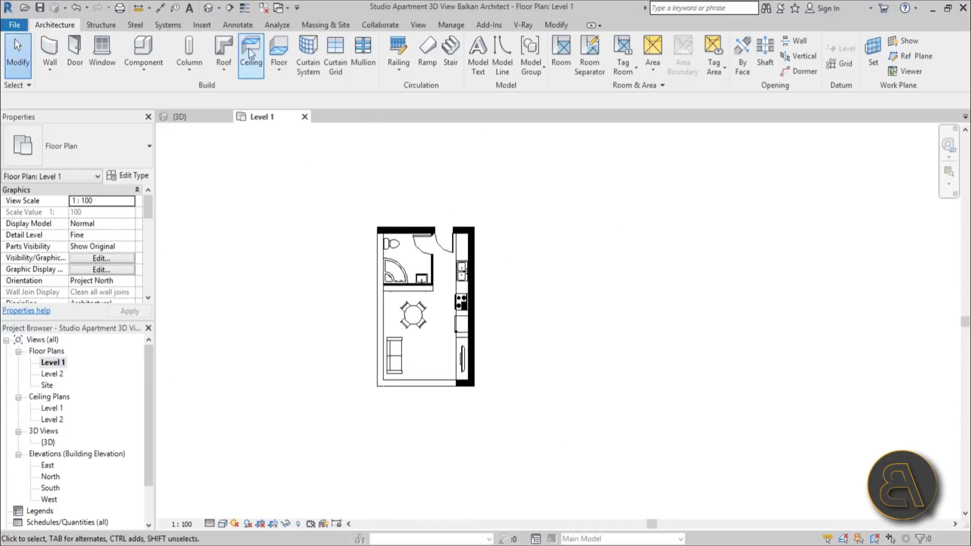
left_click(274, 48)
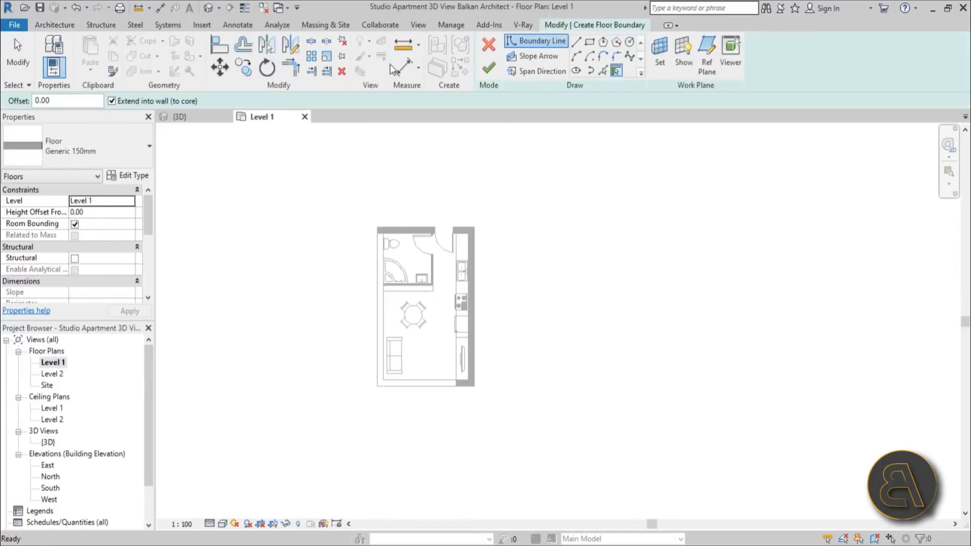
left_click(589, 42)
left_click(377, 228)
left_click(474, 386)
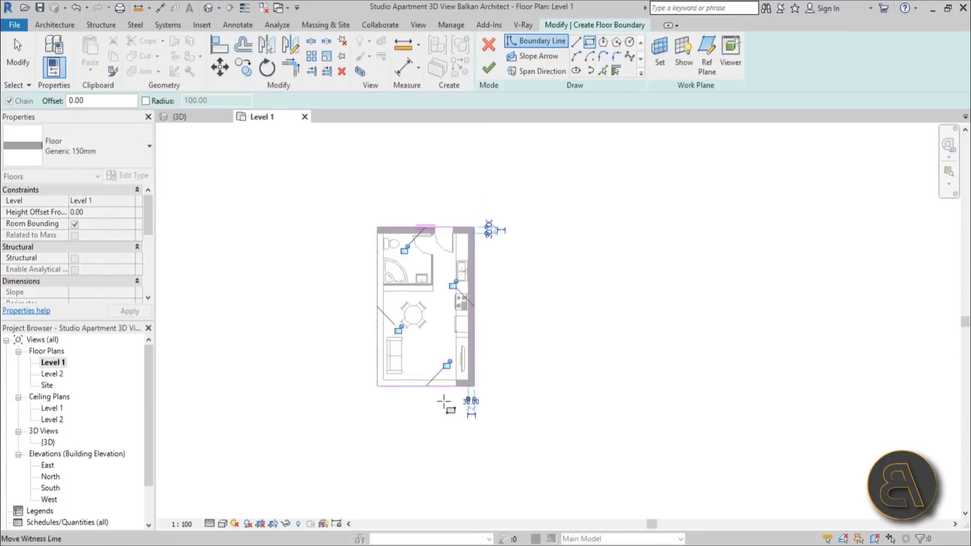
scroll(474, 400, "up", 3)
scroll(397, 375, "down", 2)
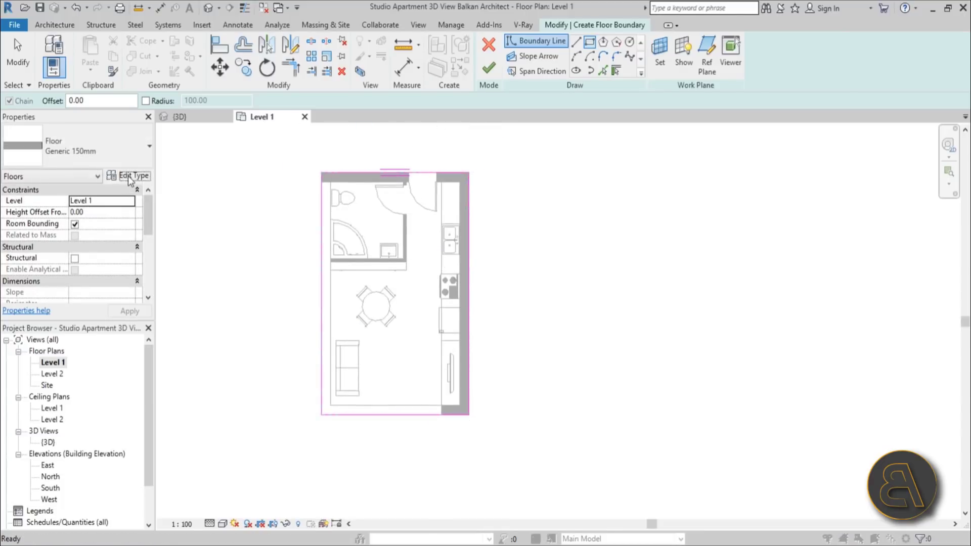
- Assign the AEC Fabric material Carpet, Berber, Grey Stripes to the structure layer of the Generic 150mm floor type
left_click(131, 177)
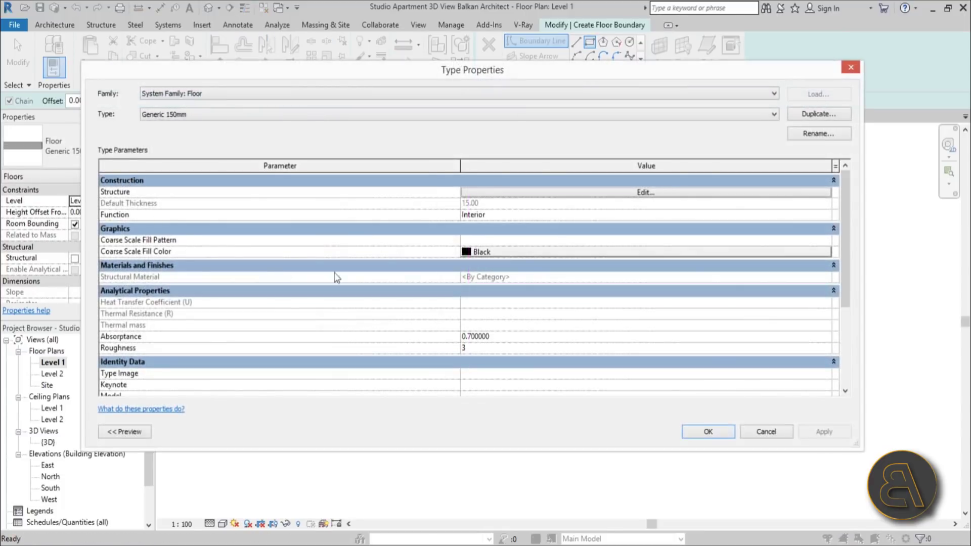
left_click(557, 192)
left_click(424, 192)
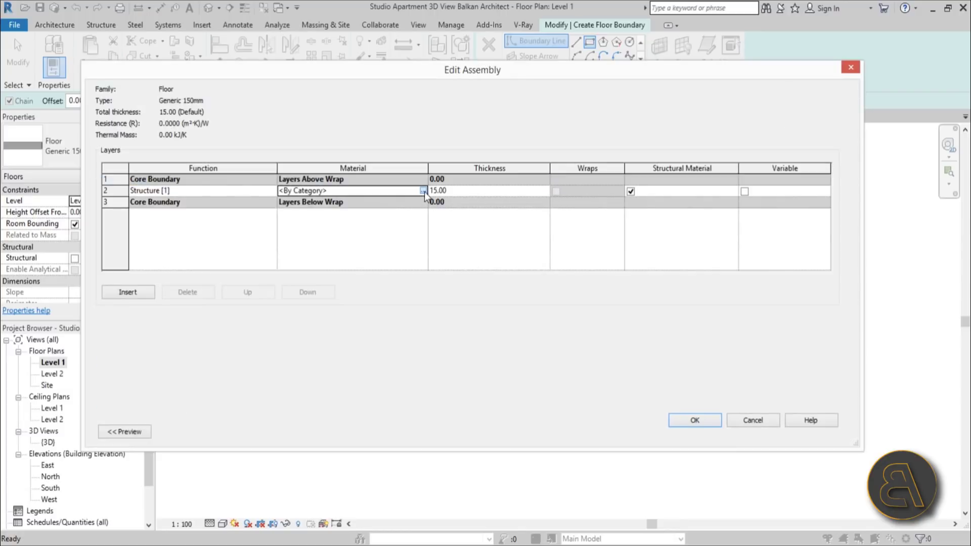
left_click(424, 191)
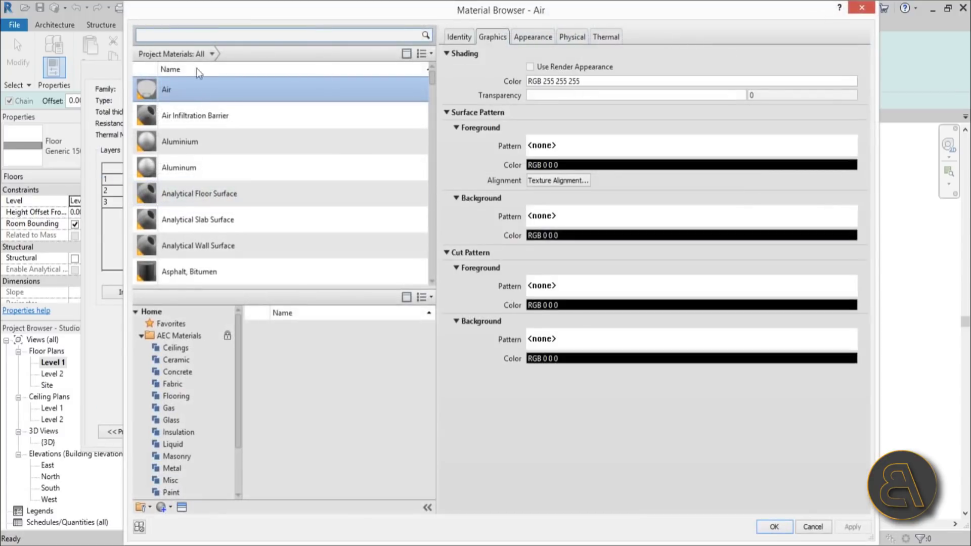
left_click(181, 386)
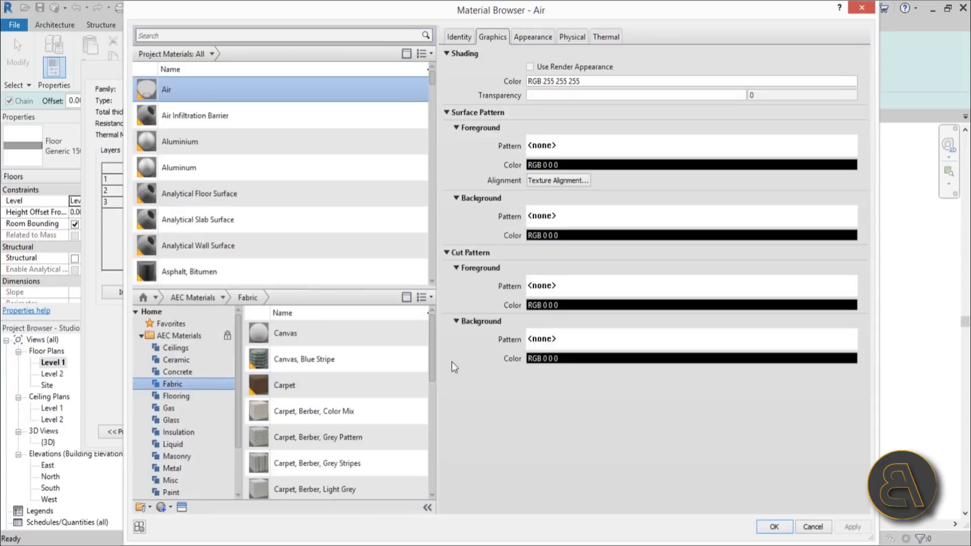
scroll(436, 383, "down", 2)
scroll(433, 395, "down", 2)
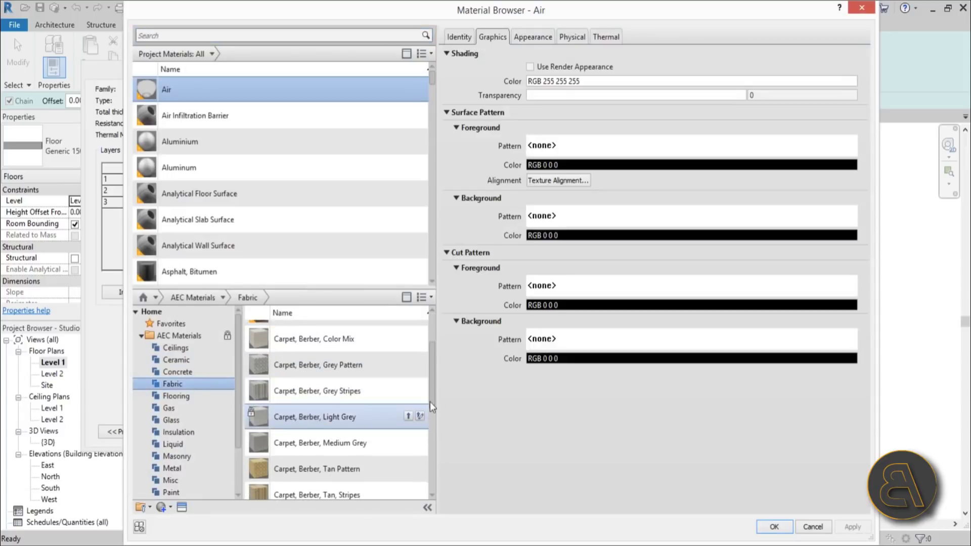
left_click(345, 417)
left_click(341, 392)
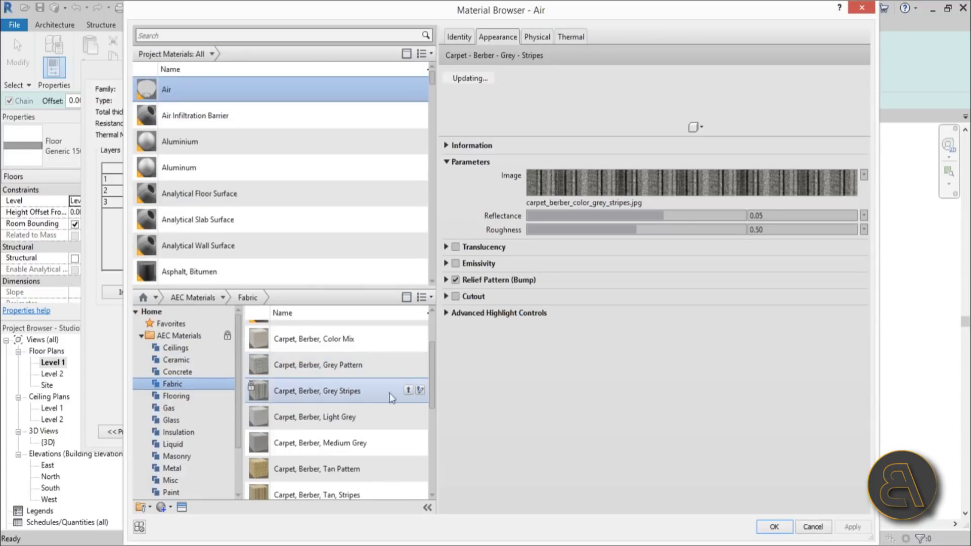
left_click(407, 391)
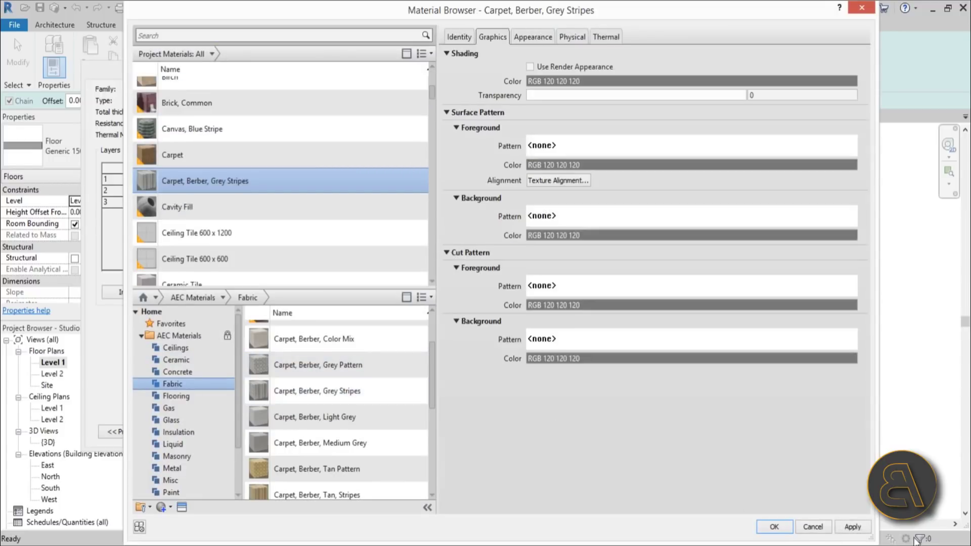
left_click(774, 527)
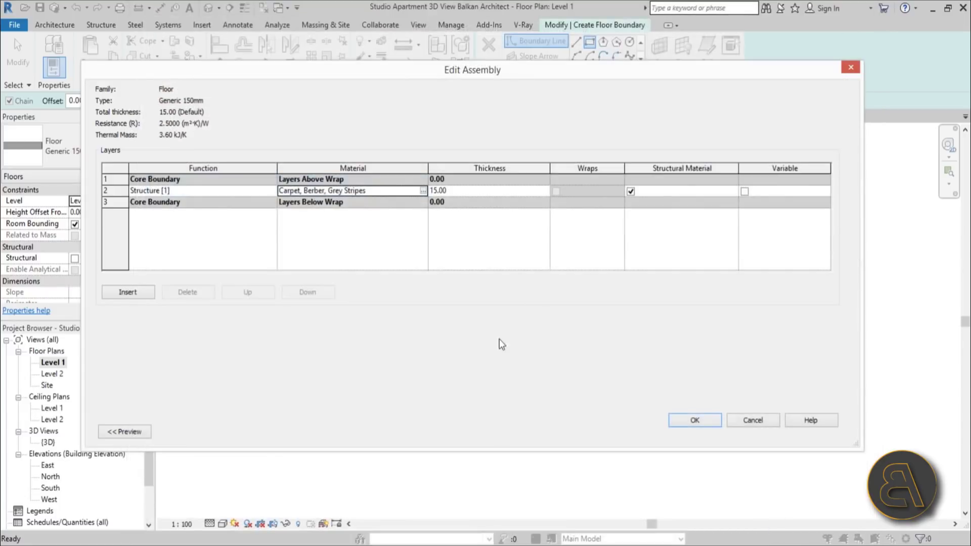
left_click(709, 423)
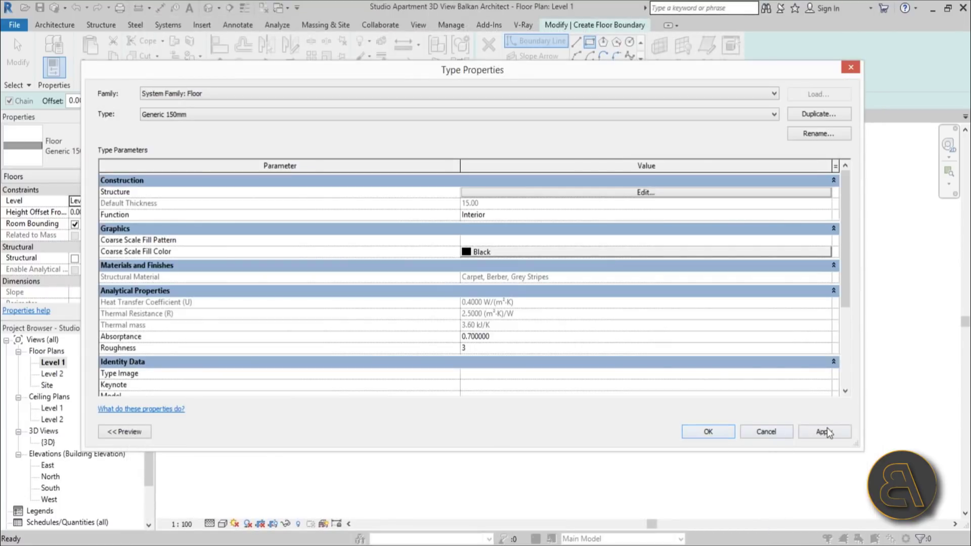
left_click(707, 432)
- End boundary drawing and finish the floor sketch
left_click(638, 435)
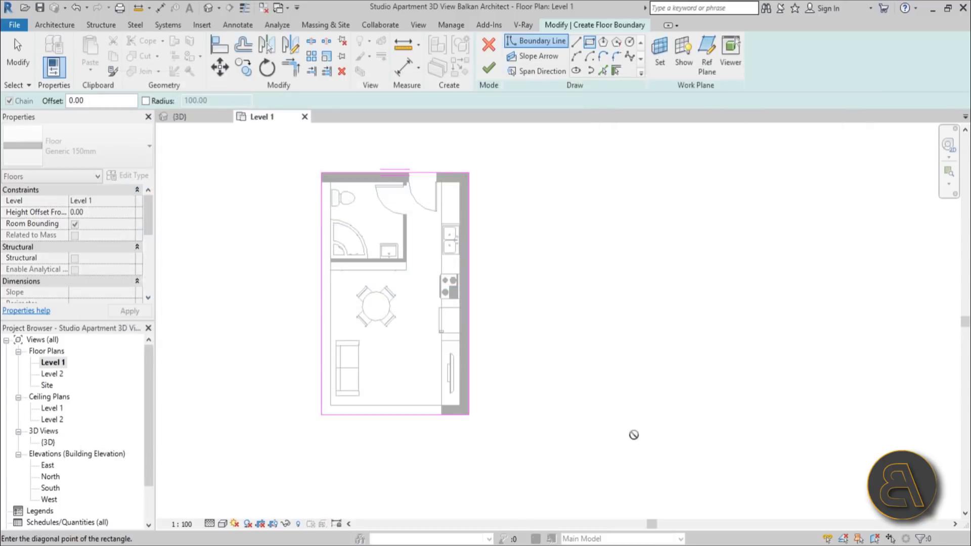
key("Escape")
key("Escape")
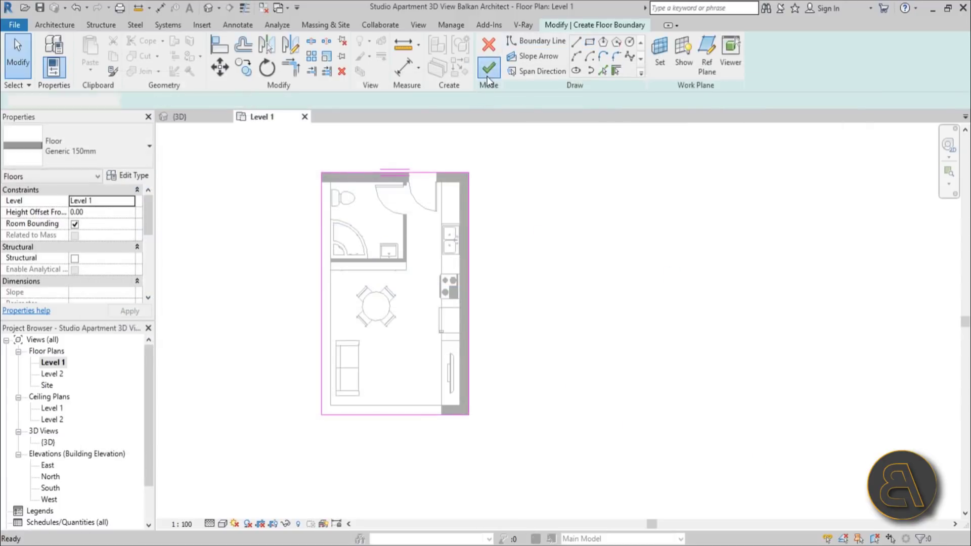
left_click(488, 70)
- Open the {3D} view and examine the carpet floor and its exposed edge below the front walls
left_click(49, 443)
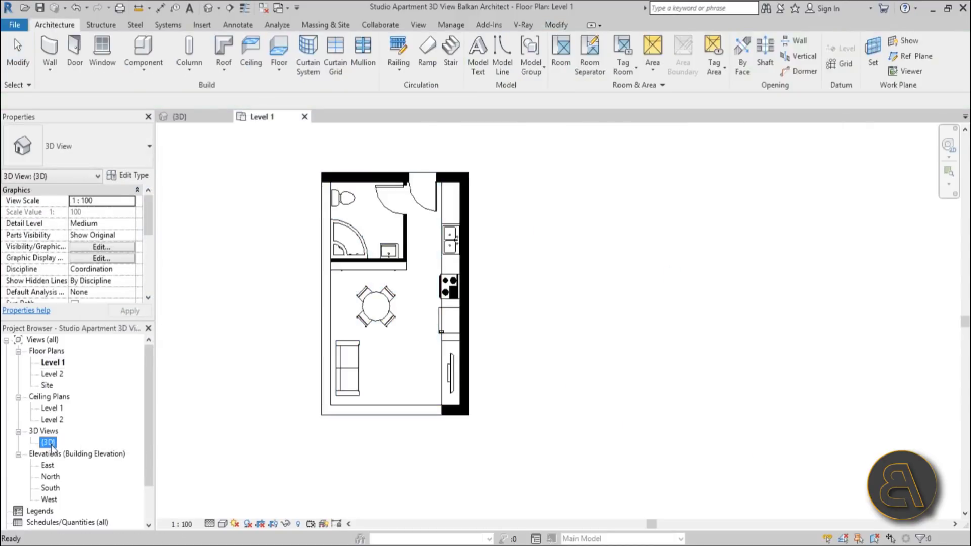
key("Return")
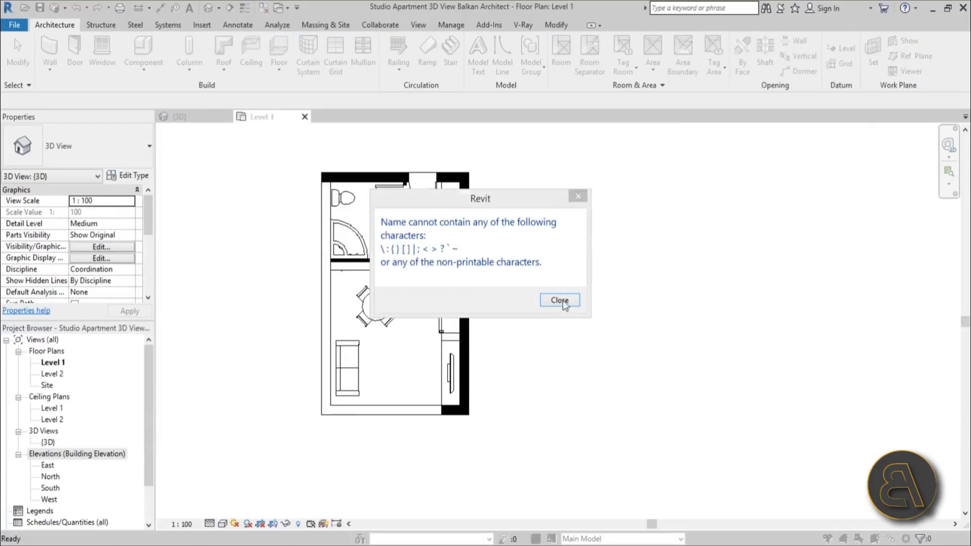
left_click(558, 300)
double_click(48, 442)
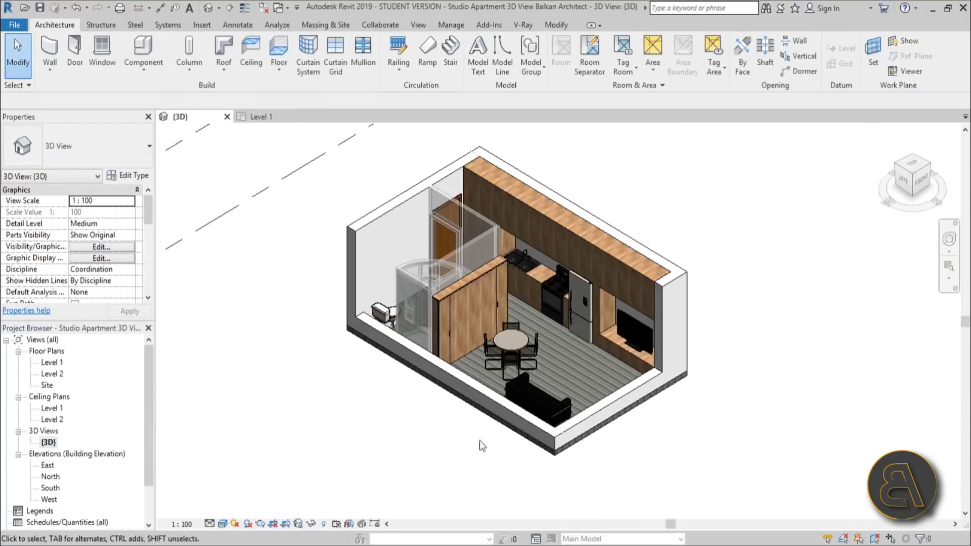
scroll(576, 364, "up", 6)
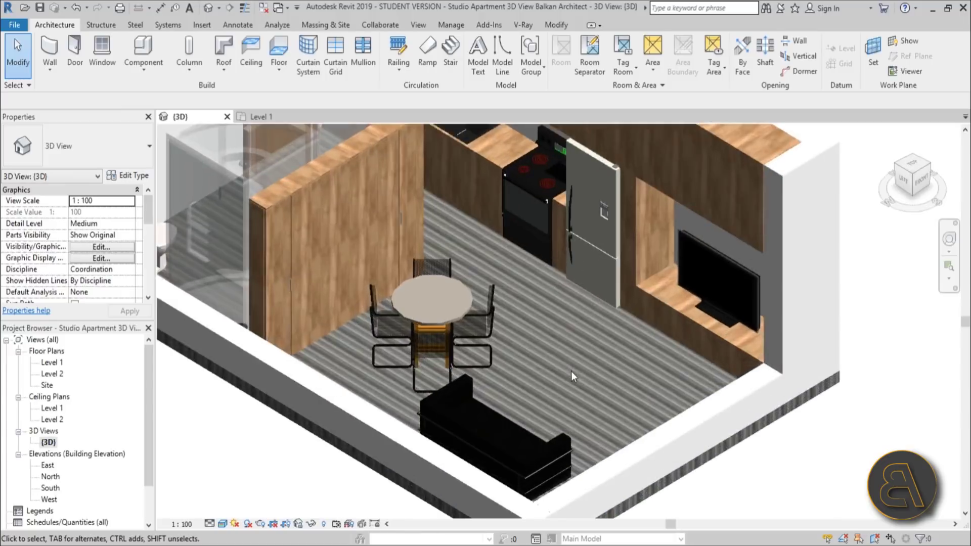
scroll(565, 360, "down", 3)
middle_click_drag(558, 388, 563, 354)
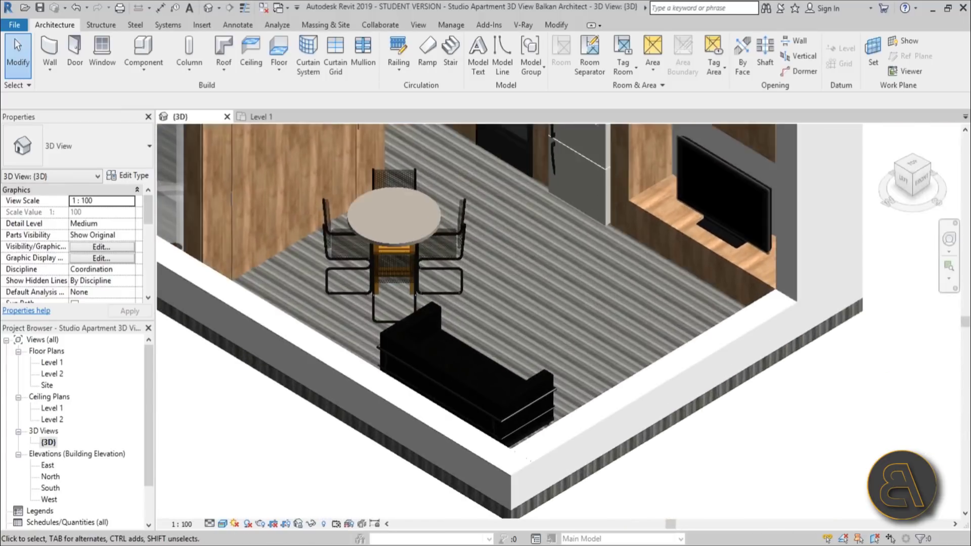
scroll(566, 334, "up", 4)
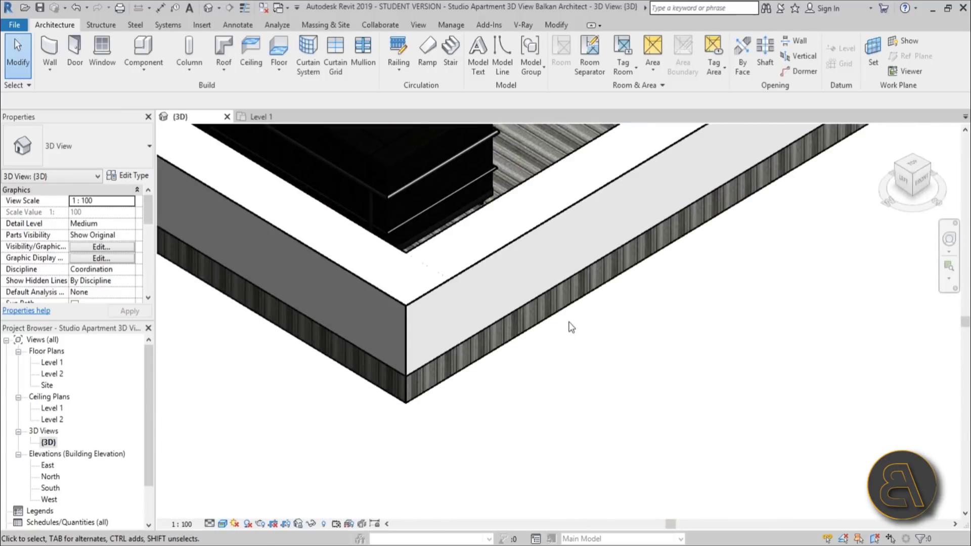
scroll(571, 326, "down", 8)
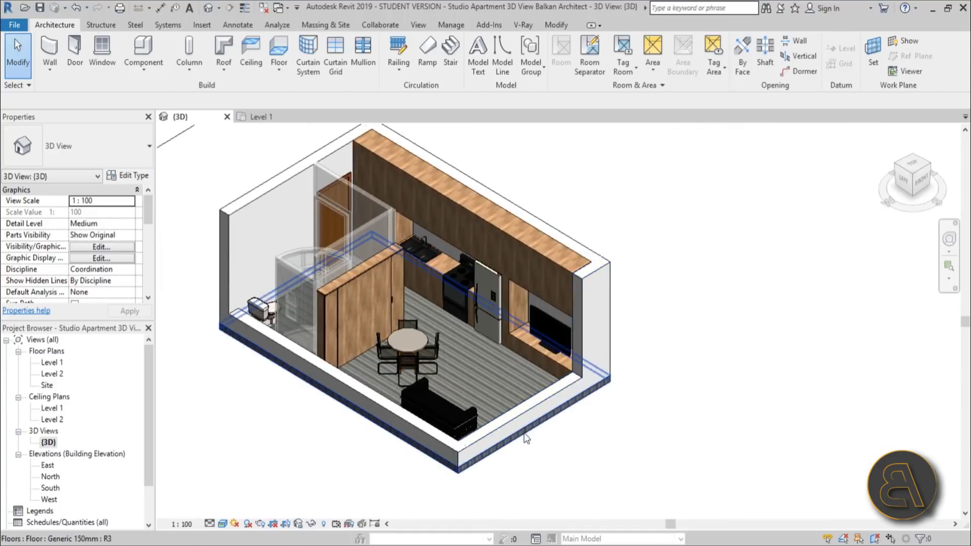
- Edit the floor's boundary in the Level 1 plan, moving all four edges to the inner faces of the outer walls
left_click(526, 438)
double_click(51, 362)
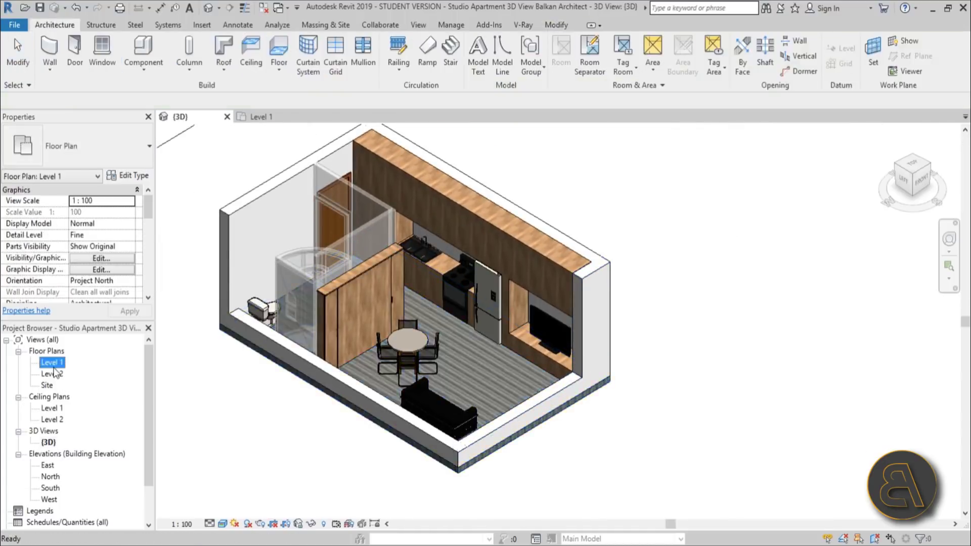
double_click(324, 252)
scroll(320, 233, "up", 2)
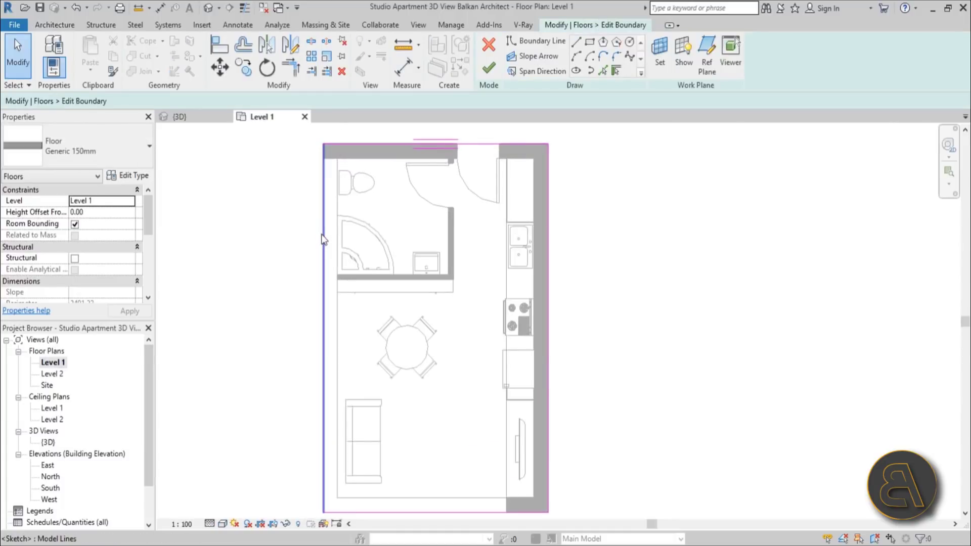
left_click(337, 238)
left_click(369, 145)
left_click_drag(369, 147, 373, 159)
left_click_drag(547, 187, 535, 187)
scroll(447, 429, "up", 2)
left_click_drag(448, 429, 447, 411)
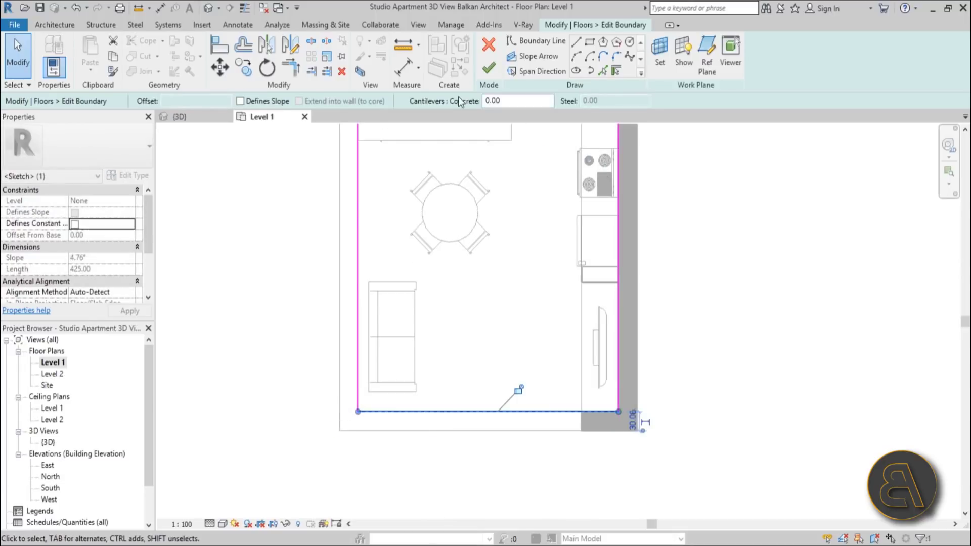
left_click(488, 69)
- Examine the floor's edge beneath the walls in the default 3D view and restore the top-left-front isometric orientation
left_click(177, 378)
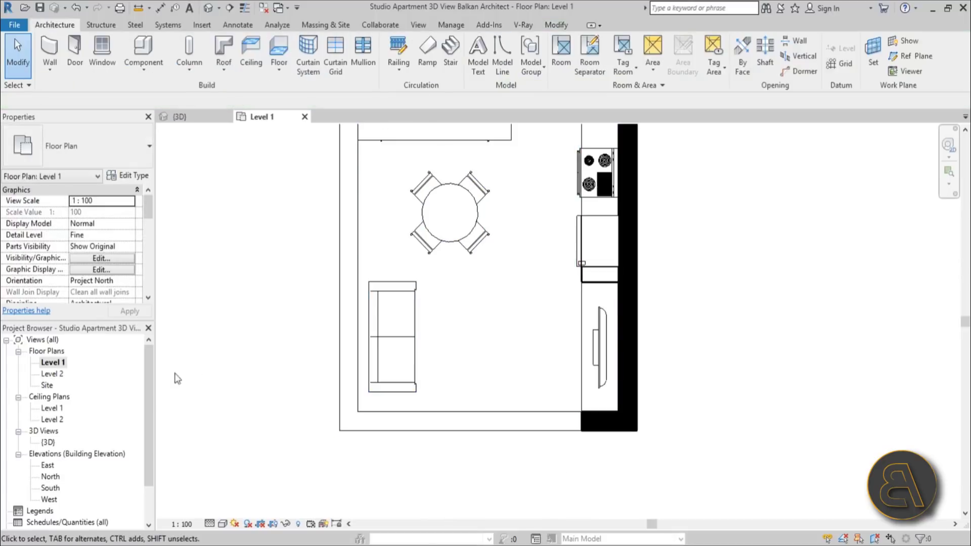
left_click(203, 10)
scroll(481, 464, "up", 4)
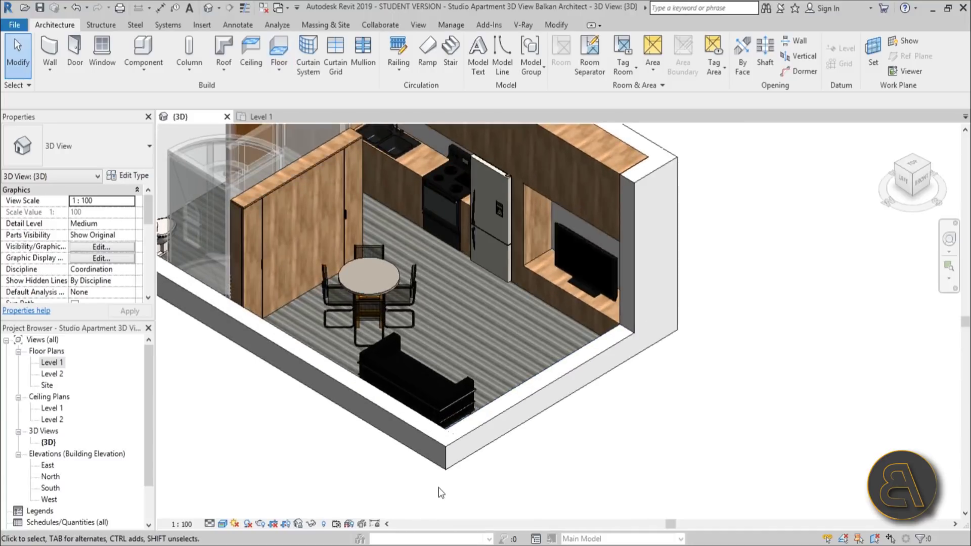
middle_click_drag(513, 487, 449, 340, "shift")
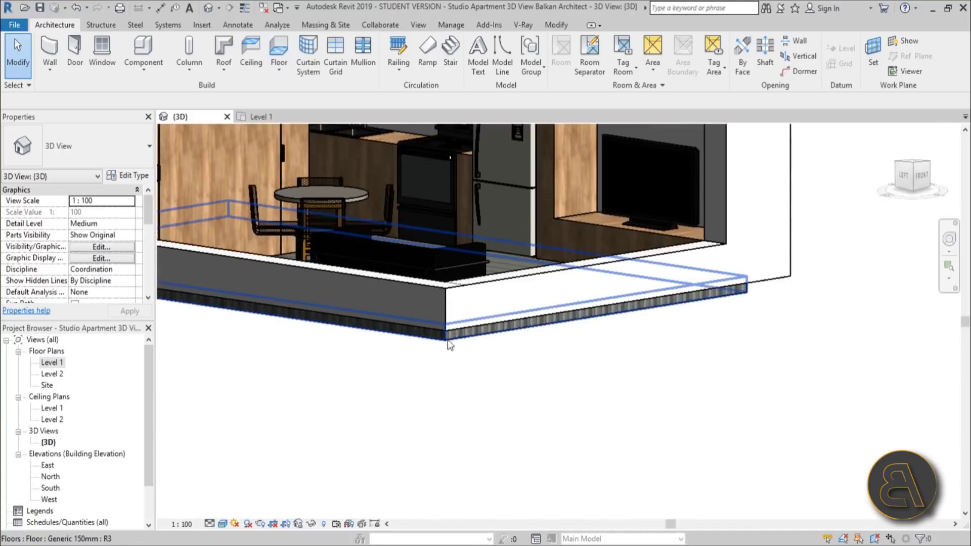
scroll(449, 340, "down", 1)
left_click(910, 177)
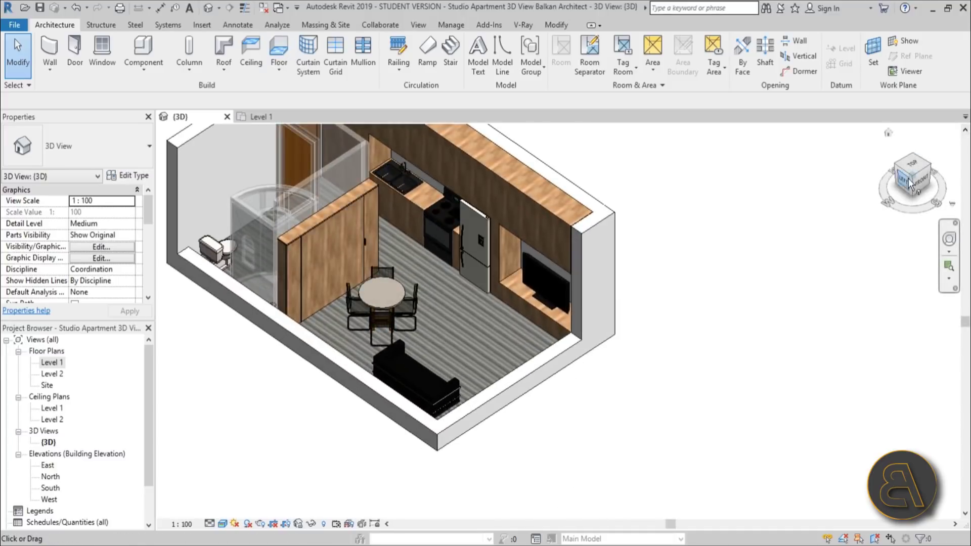
scroll(531, 350, "up", 4)
middle_click_drag(532, 350, 607, 417)
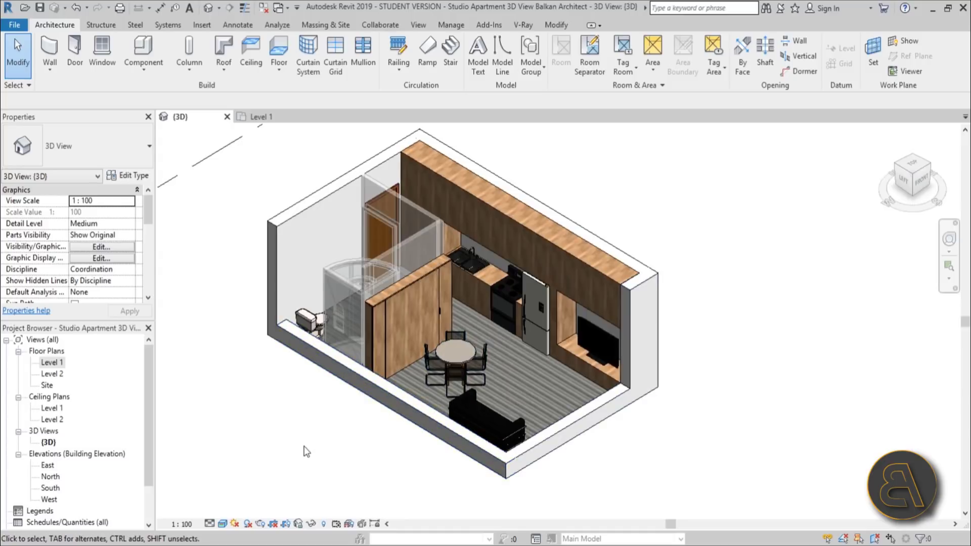
- Set the base offset of the four outer walls to -15
left_click(308, 228)
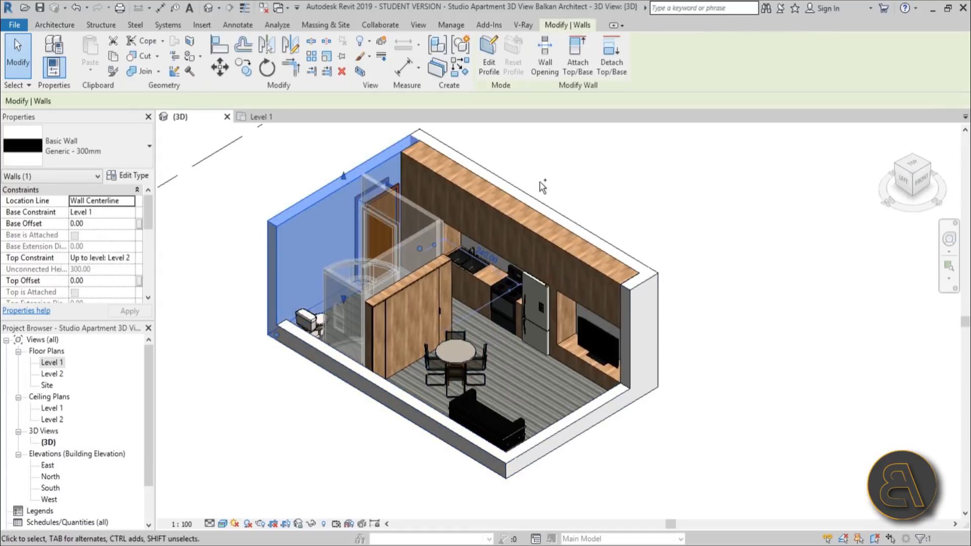
left_click(642, 296, "ctrl")
left_click(634, 292, "ctrl")
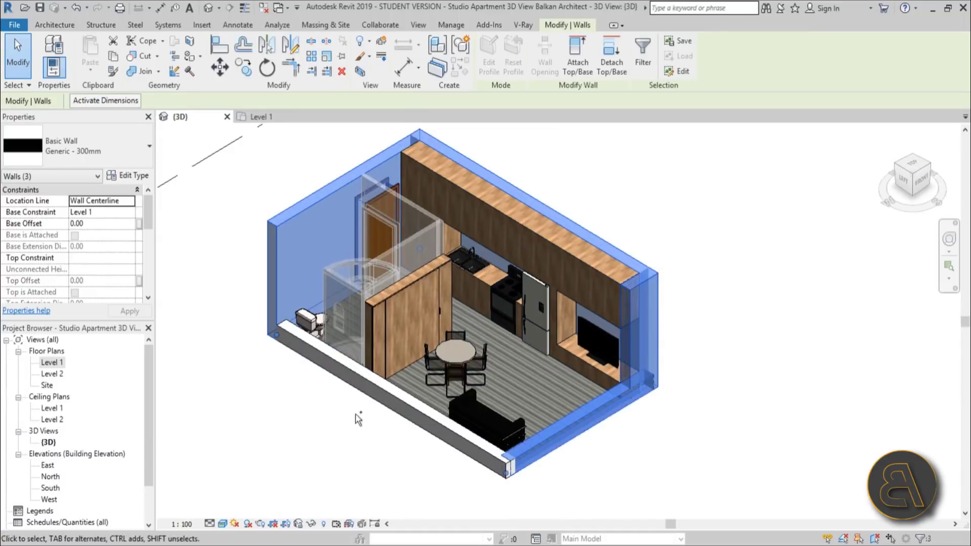
left_click(291, 344, "ctrl")
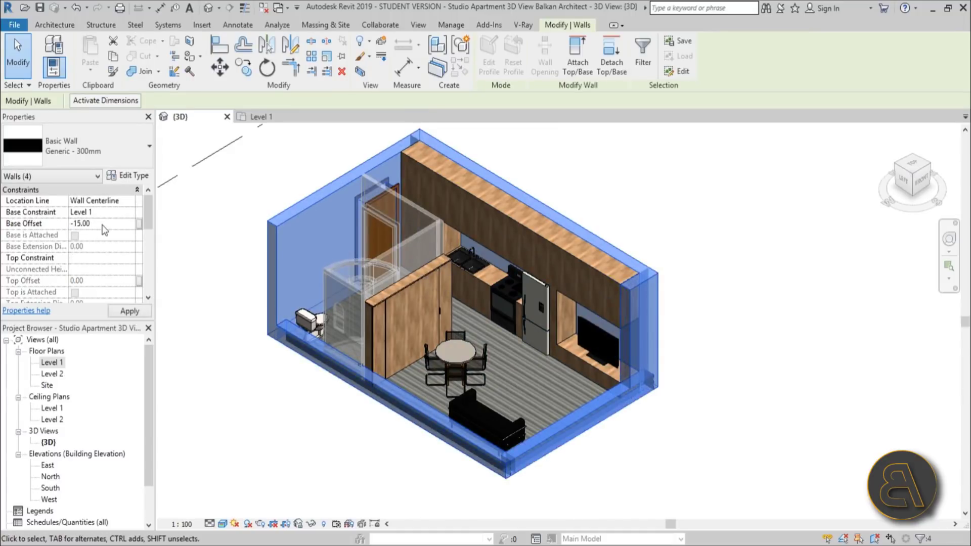
left_click(664, 272)
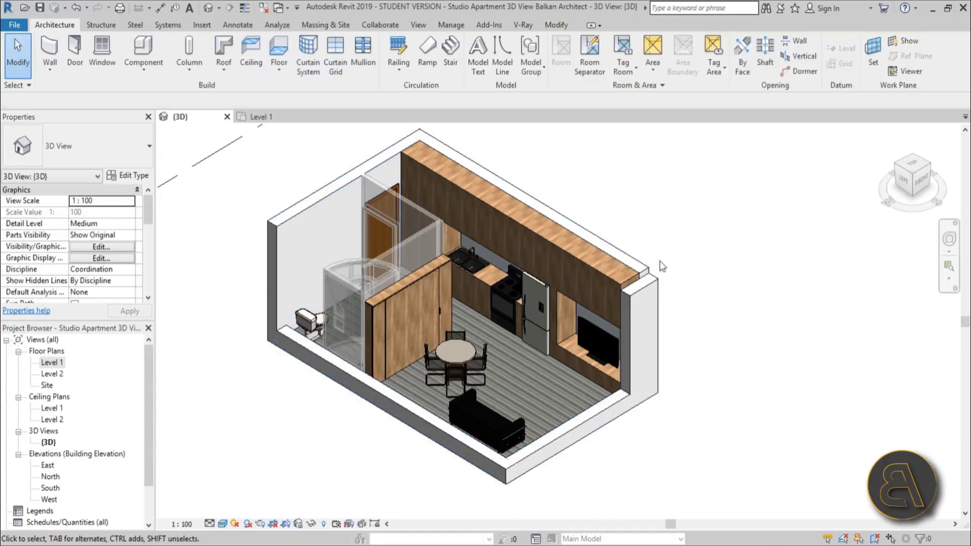
- Edit the profile of the short front wall, raising its tall end's top edge to the height of the adjoining back wall
left_click(650, 303)
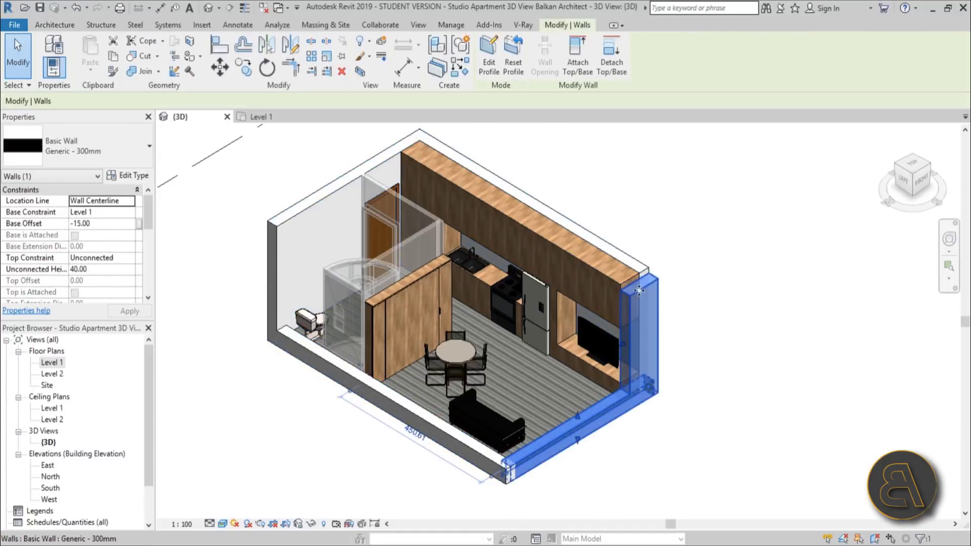
left_click(489, 66)
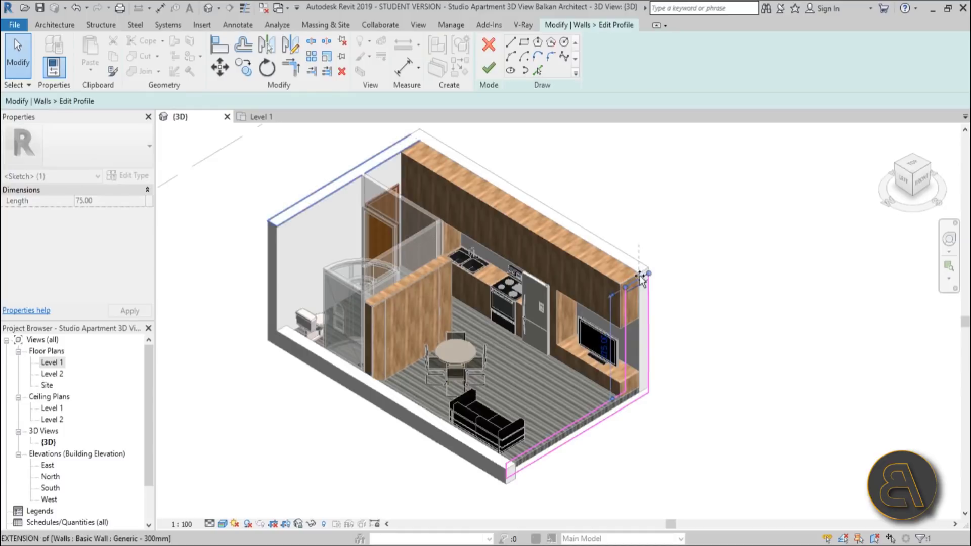
left_click(489, 68)
left_click(764, 284)
- Check the adjusted outer walls from a lower angle and return the apartment to the top-left-front isometric view
middle_click_drag(599, 474, 708, 480, "shift")
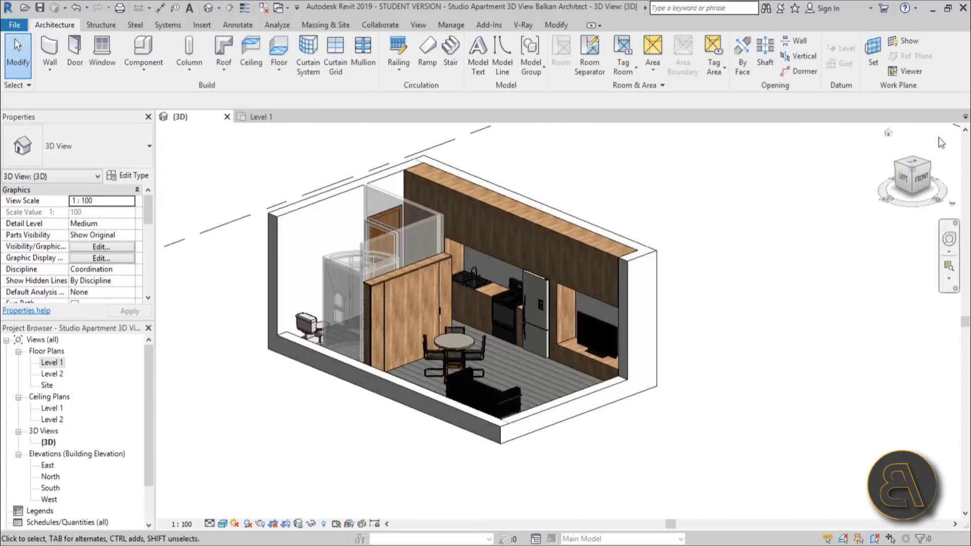
left_click(909, 166)
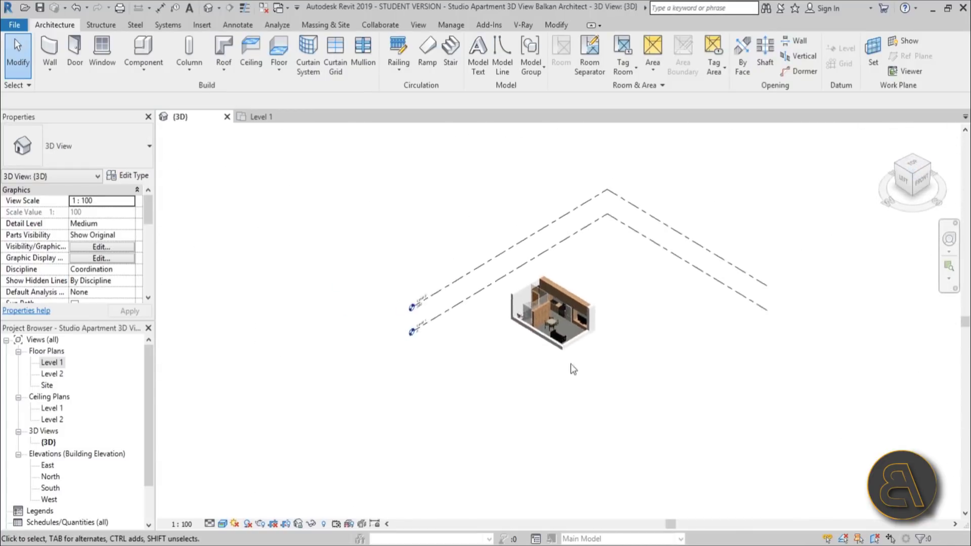
scroll(520, 331, "up", 5)
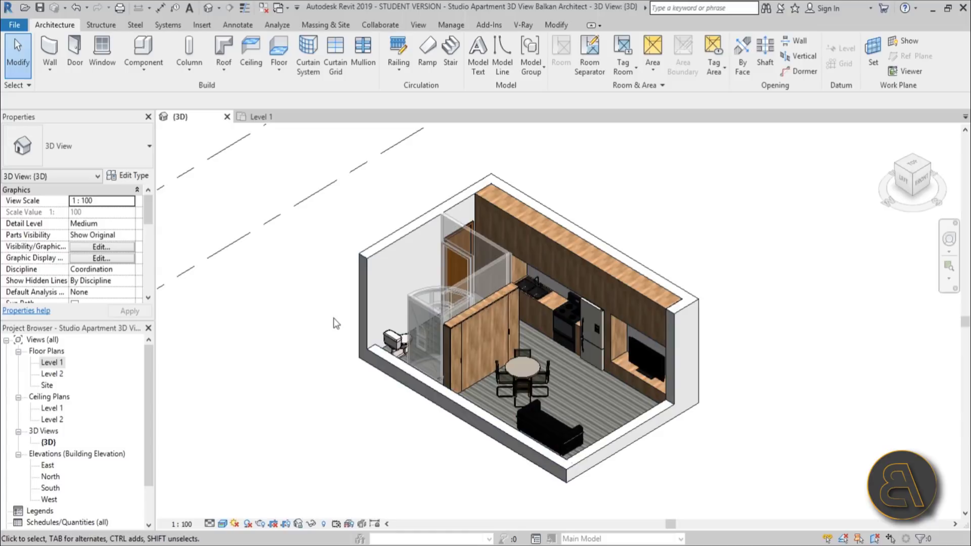
- Draw model lines on the Level 2 plane, tracing the outer top edges of the cut-away long and short front walls
left_click(504, 63)
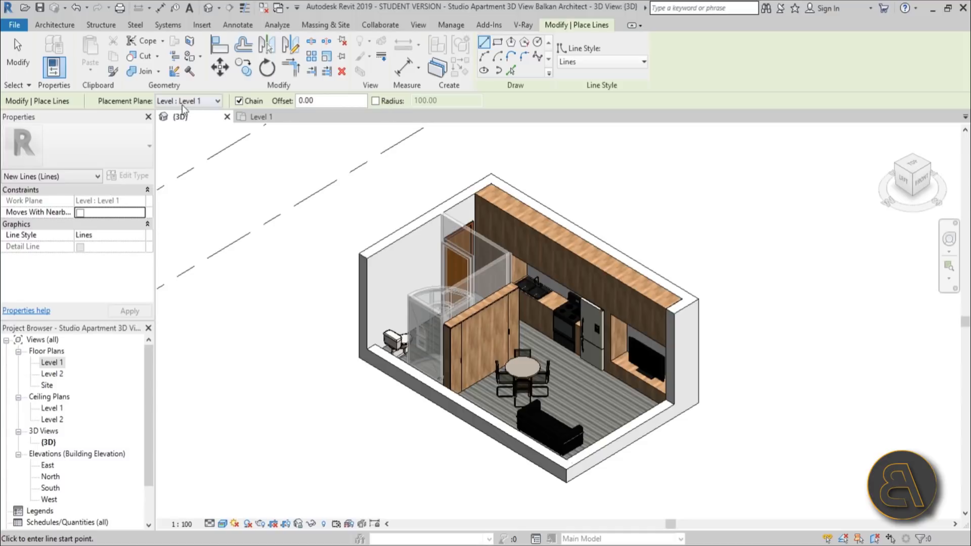
left_click(168, 103)
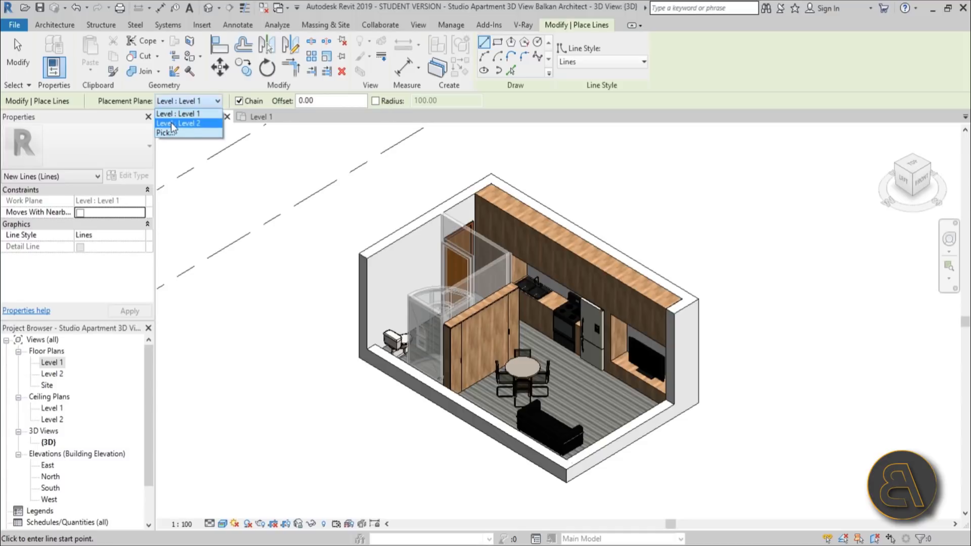
left_click(176, 123)
left_click(368, 259)
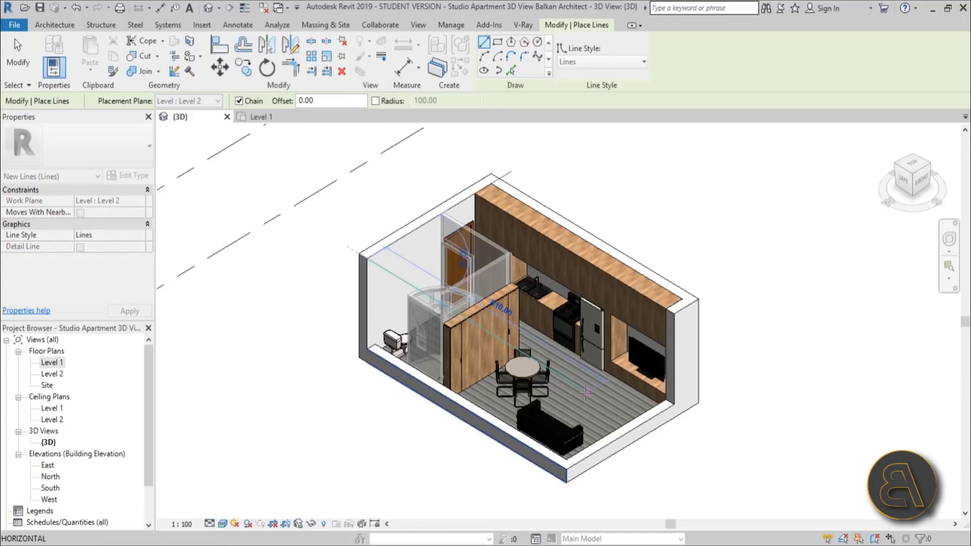
left_click(694, 323)
key("Escape")
key("Escape")
- Trim the two crossing model lines into a corner above the front corner of the apartment
scroll(575, 377, "up", 3)
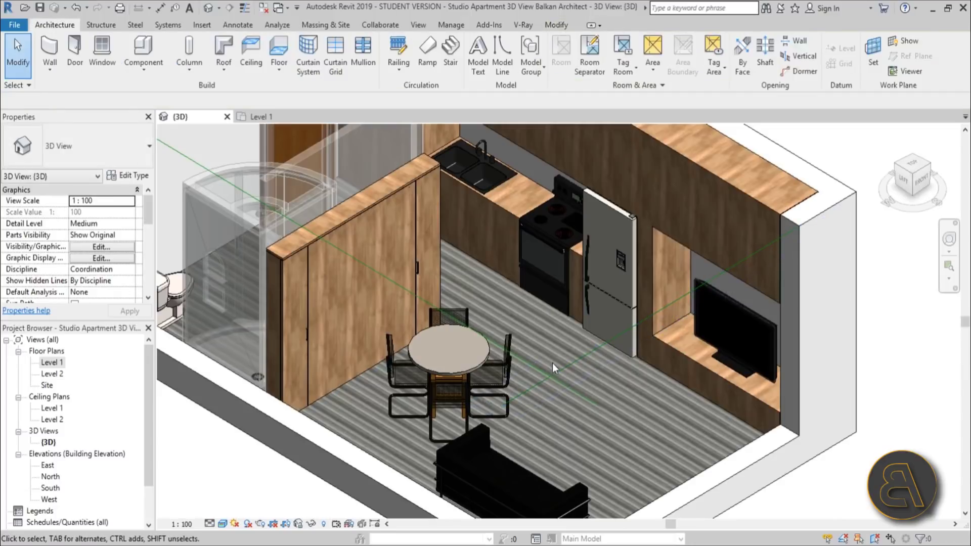
key("t")
key("r")
left_click(564, 367)
left_click(543, 367)
scroll(500, 273, "down", 5)
key("Escape")
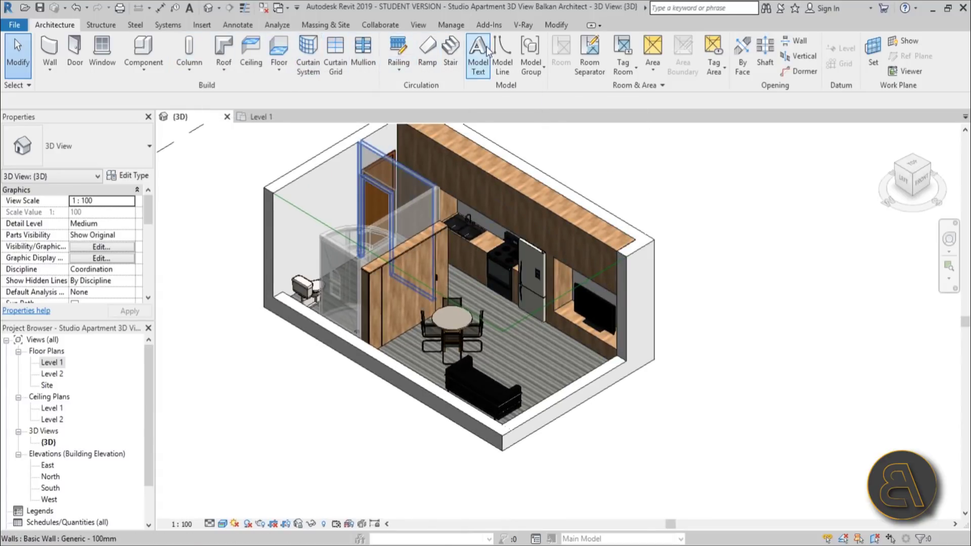
- Draw a vertical model line on the picked outer face of the short front wall, from the lines' corner down to the low wall's outer corner
left_click(502, 53)
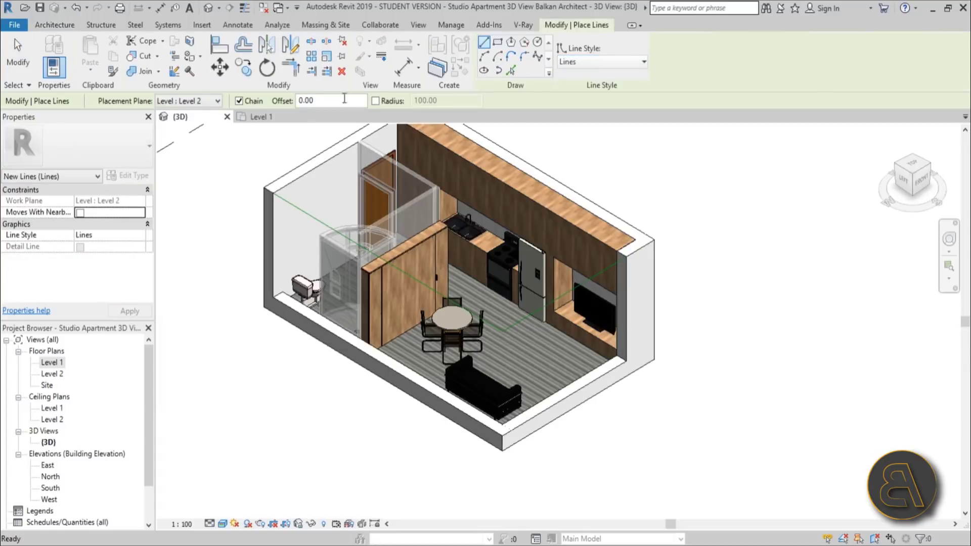
left_click(210, 104)
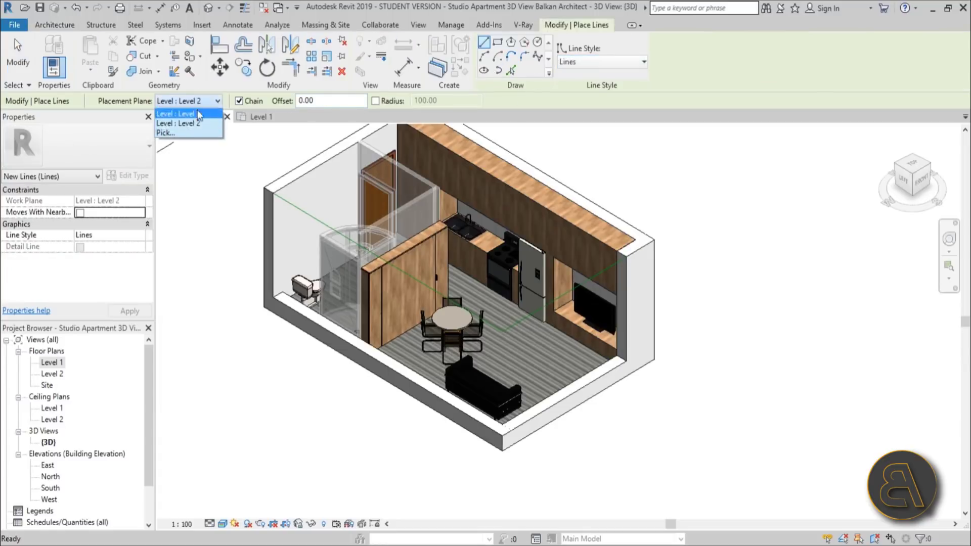
left_click(172, 133)
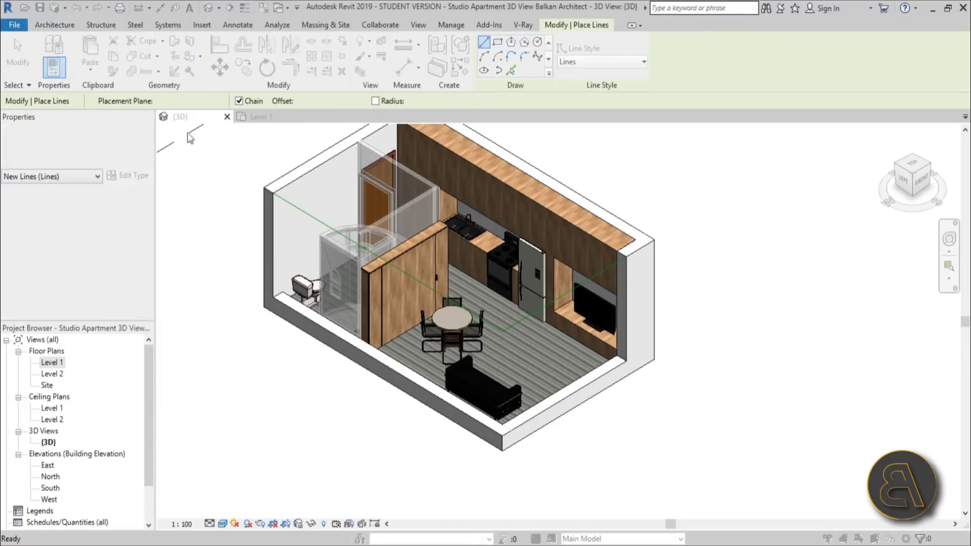
left_click(466, 363)
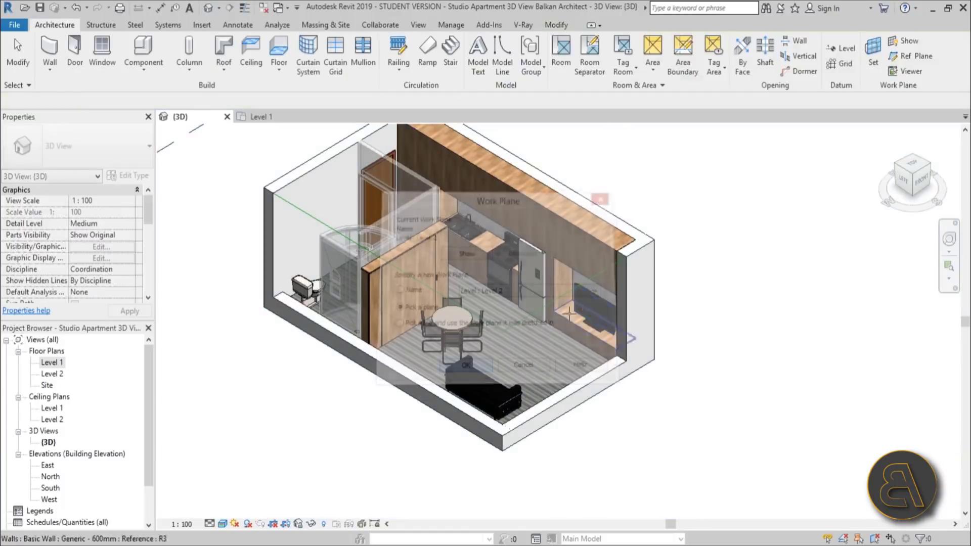
left_click(645, 249)
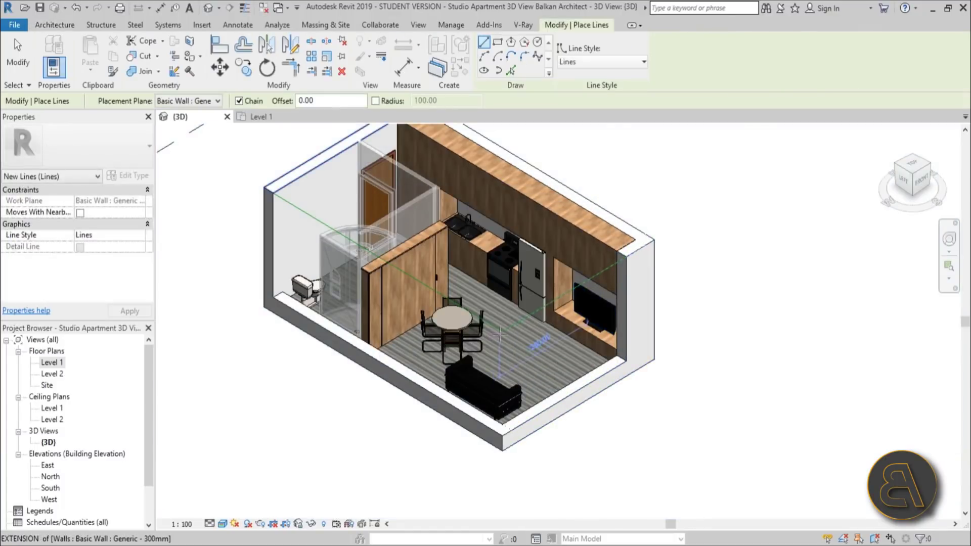
left_click(502, 331)
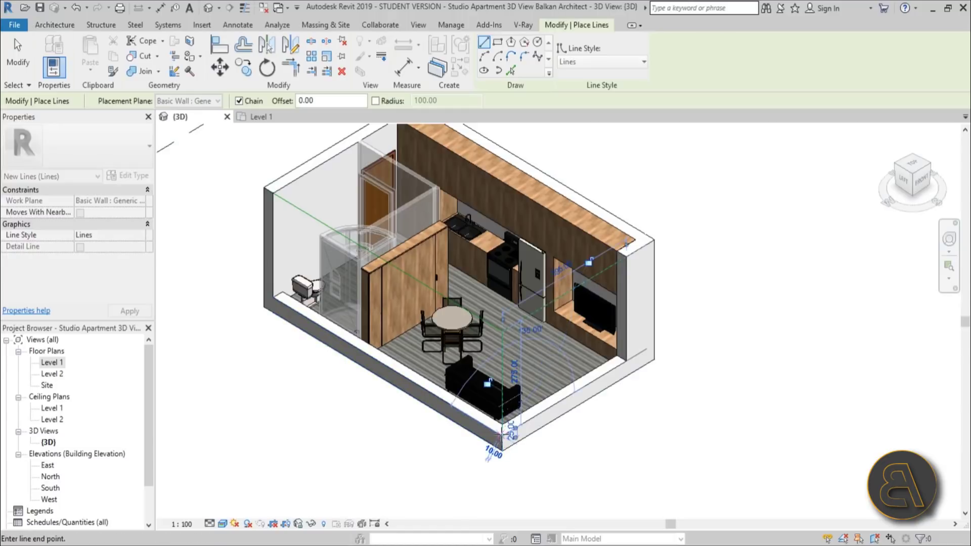
key("Escape")
scroll(501, 354, "up", 2)
scroll(483, 322, "down", 1)
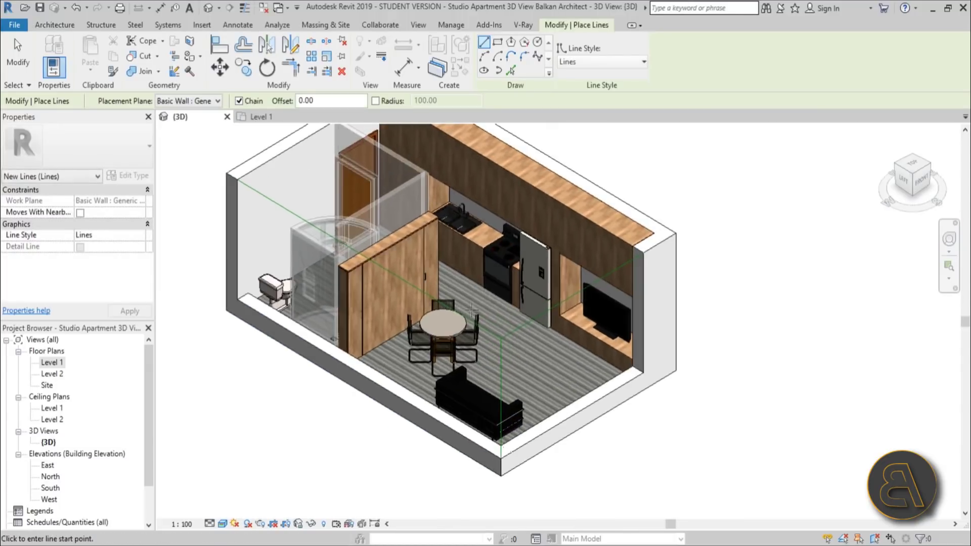
key("Escape")
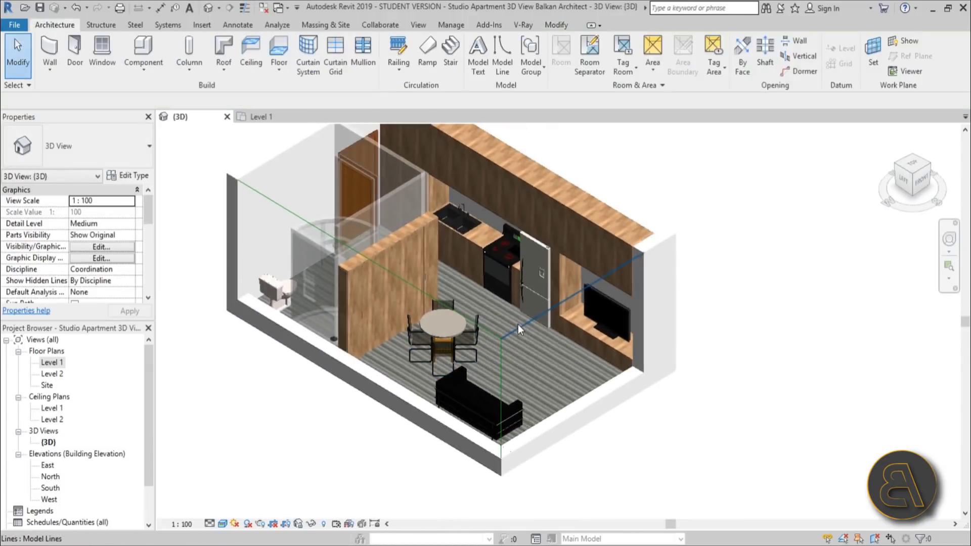
- Set the line style of the three outline model lines to Hidden Lines
left_click(518, 324)
left_click(500, 366, "ctrl")
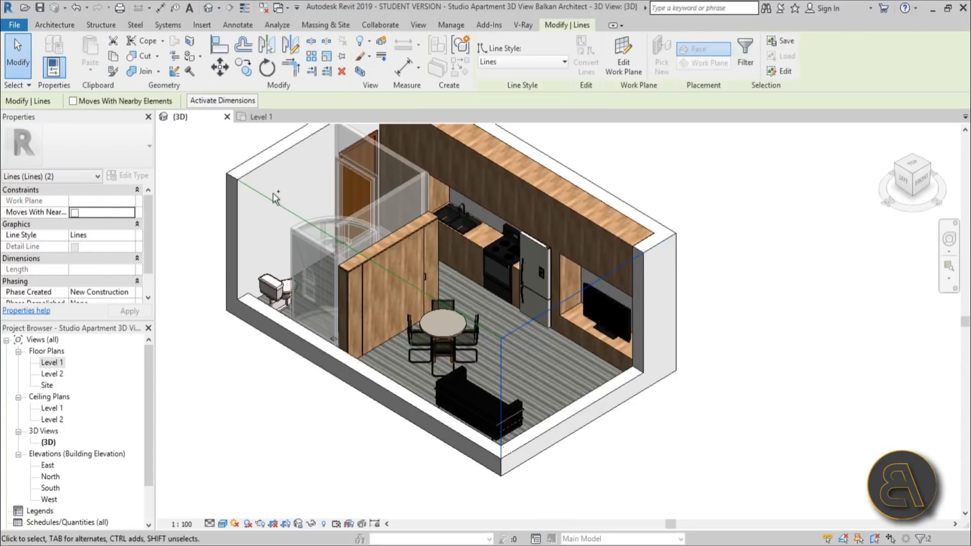
left_click(283, 207, "ctrl")
left_click(533, 62)
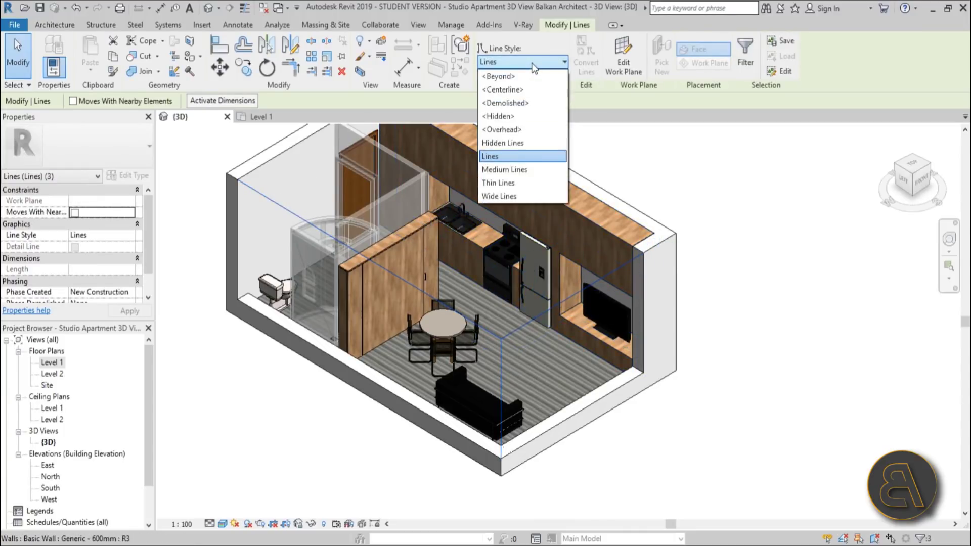
left_click(516, 144)
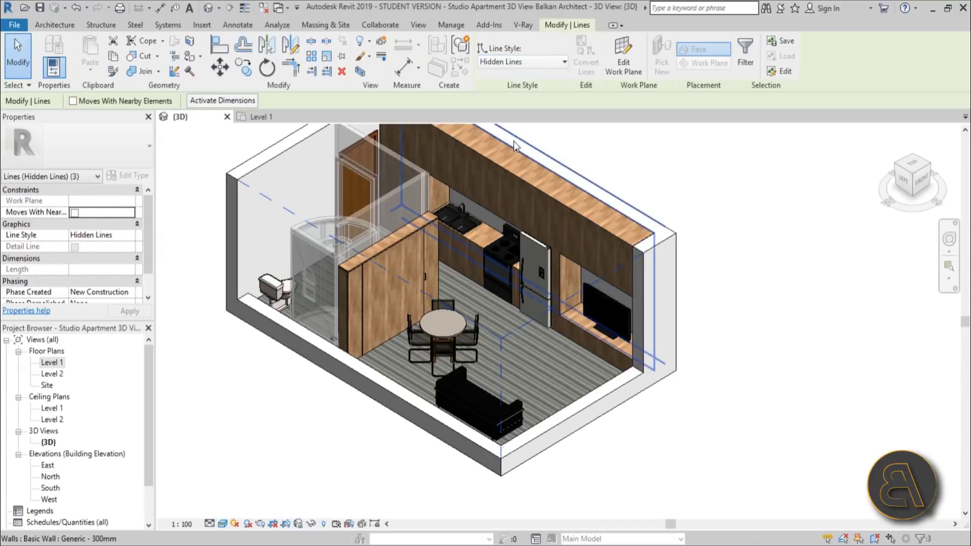
left_click(678, 414)
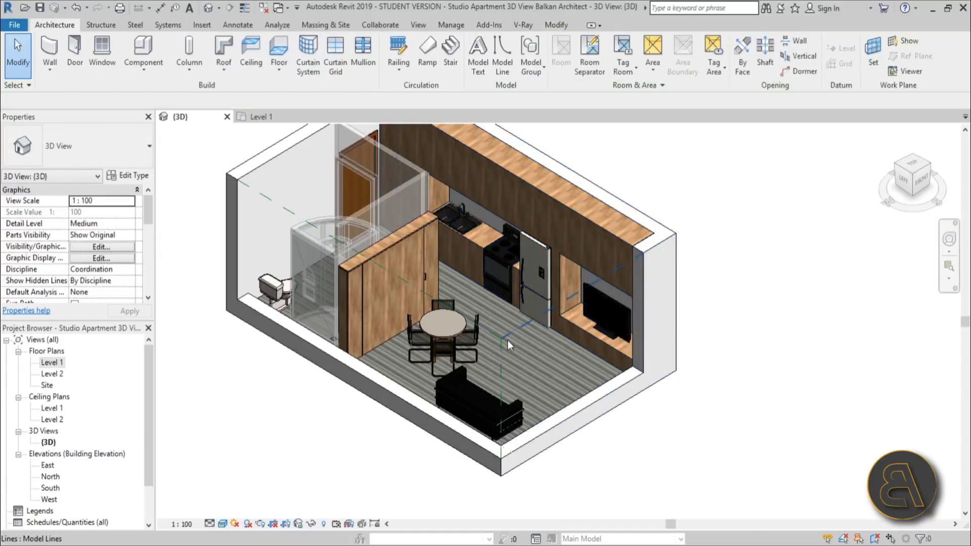
- Select the chain of three outline model lines and set their line style to <Overhead>
left_click(504, 357)
key("Tab")
left_click(504, 357)
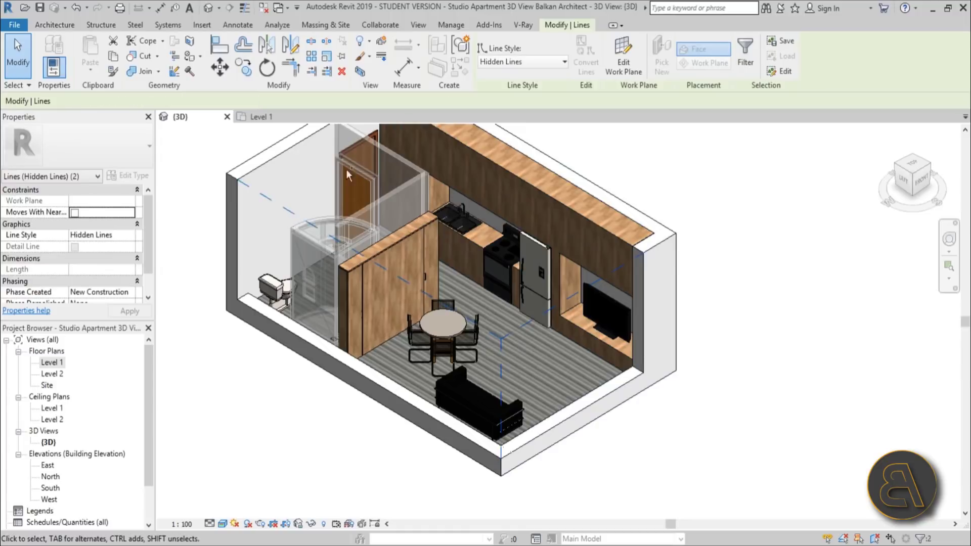
left_click(491, 62)
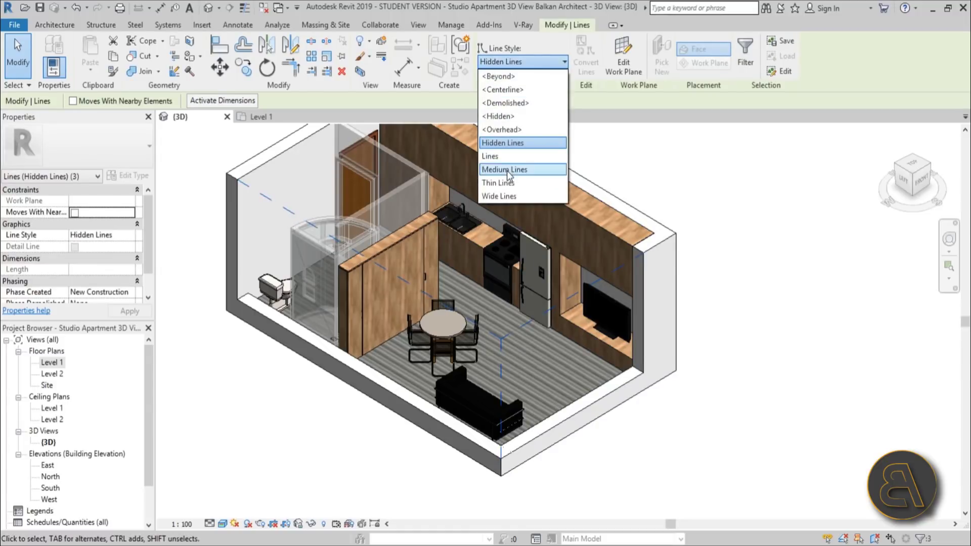
left_click(503, 130)
left_click(758, 173)
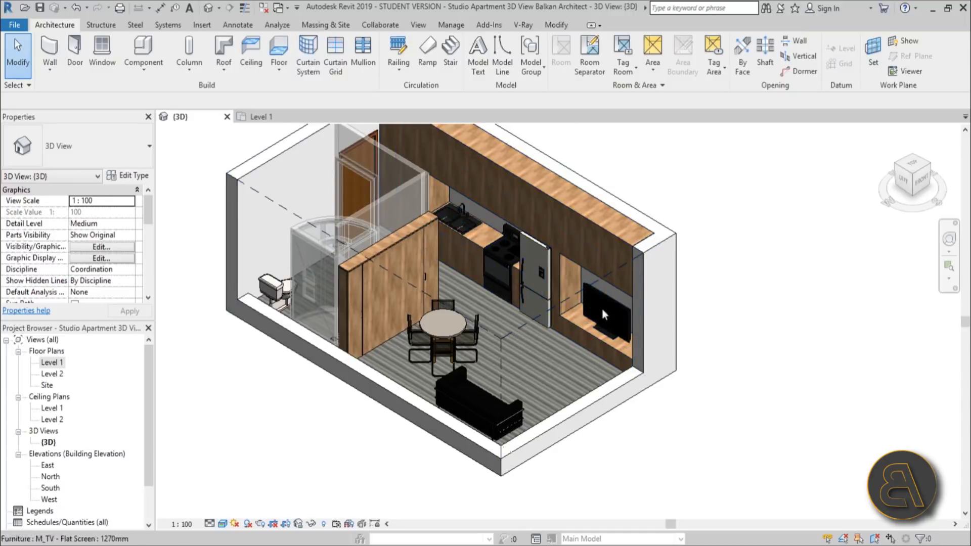
- Draw two connected model lines on the Level 2 plane along the inner top edges of the cut-away front walls
left_click(500, 57)
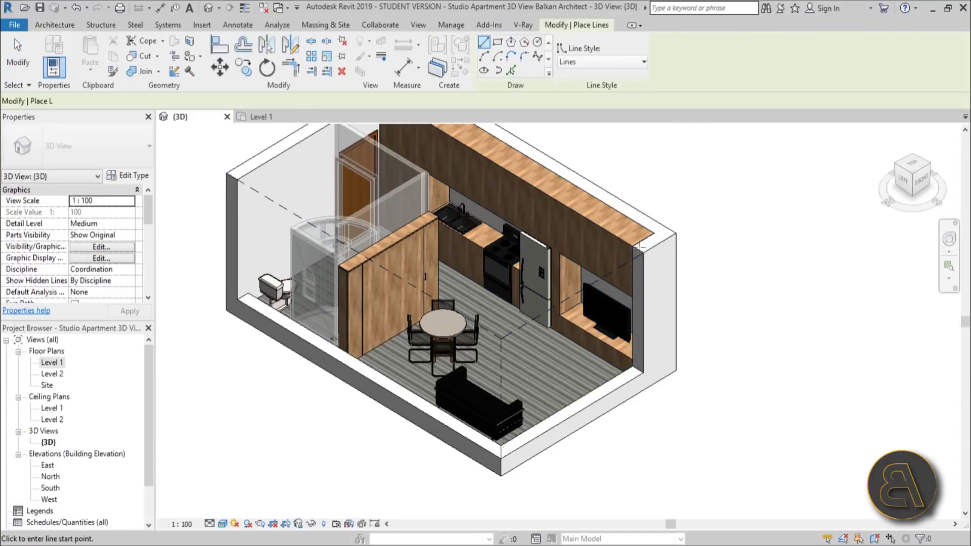
left_click(202, 101)
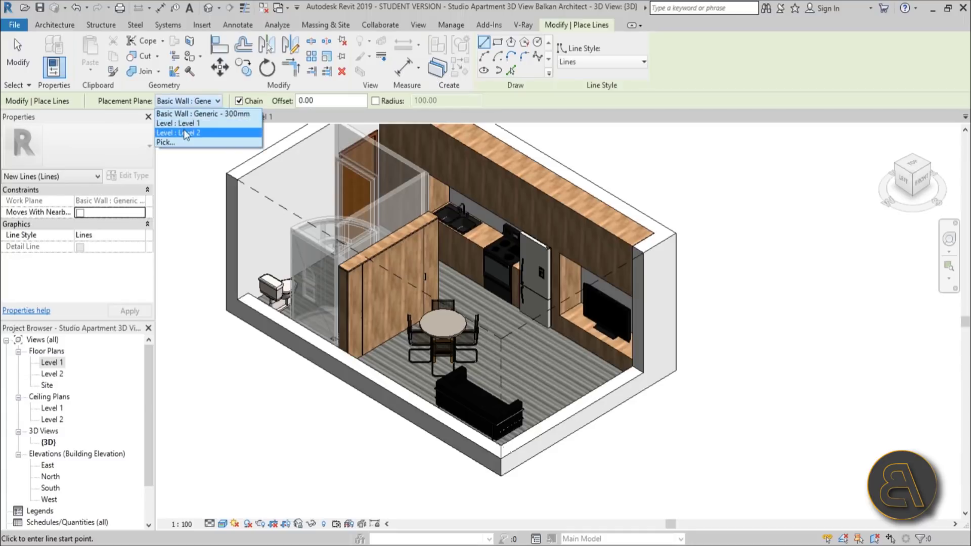
left_click(184, 133)
left_click(633, 247)
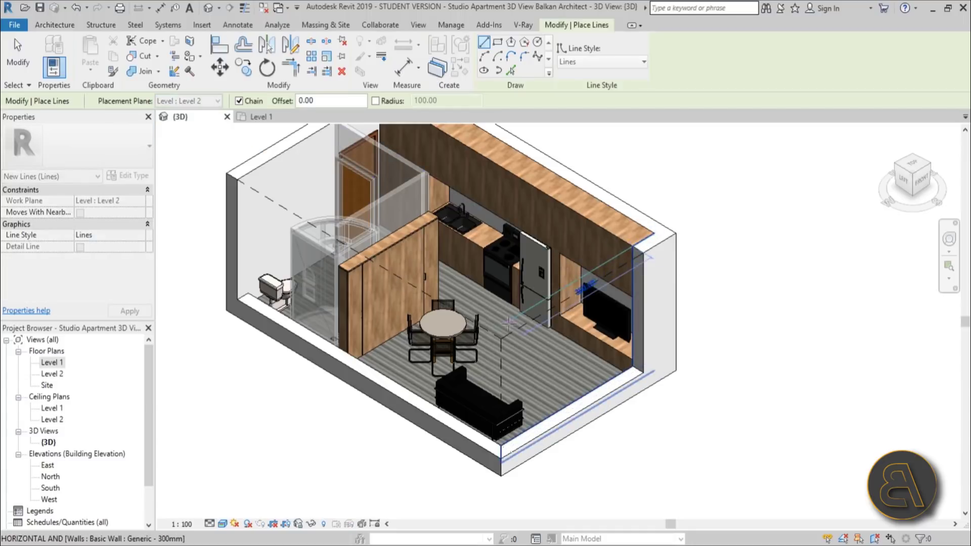
left_click(502, 335)
left_click(278, 202)
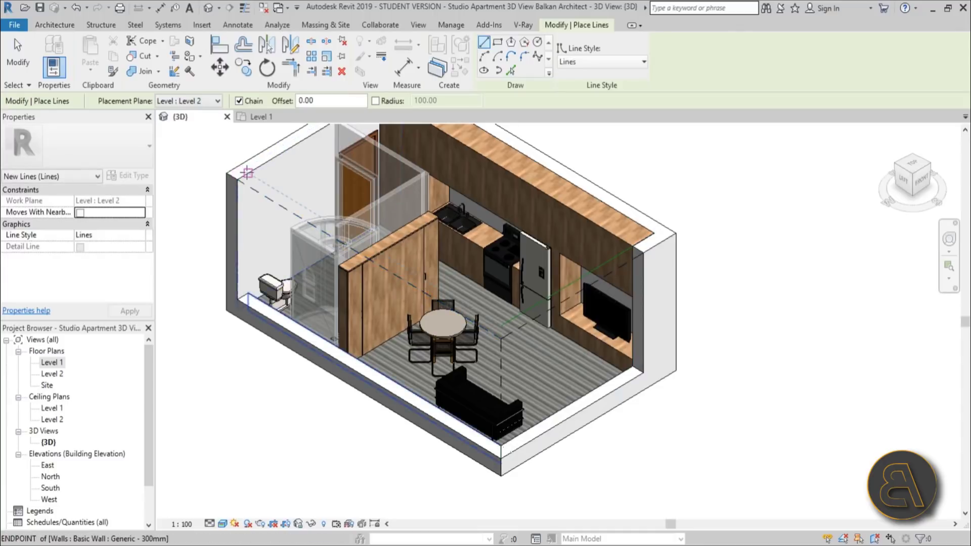
key("Escape")
key("Escape")
- Set the line style of the two inner outline model lines to <Hidden>
scroll(513, 329, "up", 3)
left_click(476, 324)
left_click(476, 323, "ctrl")
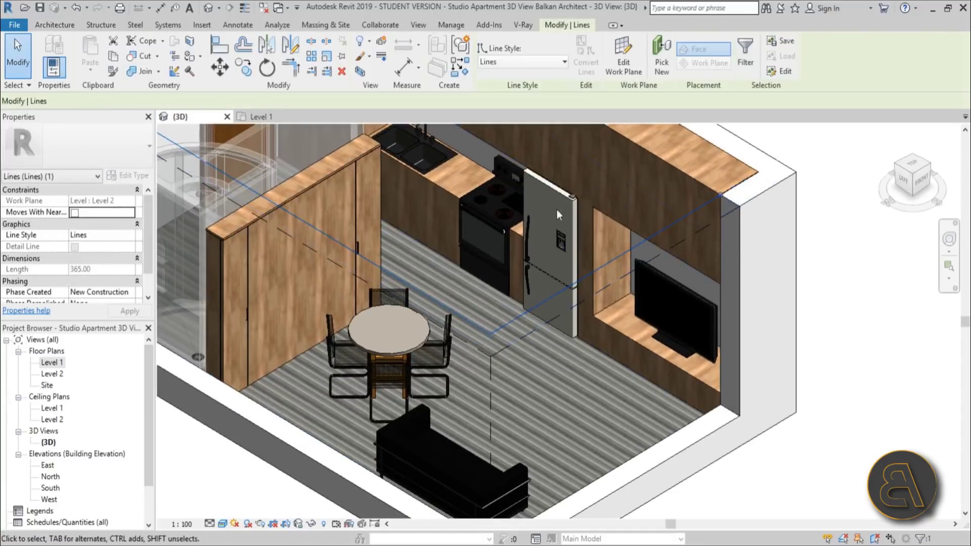
left_click(521, 62)
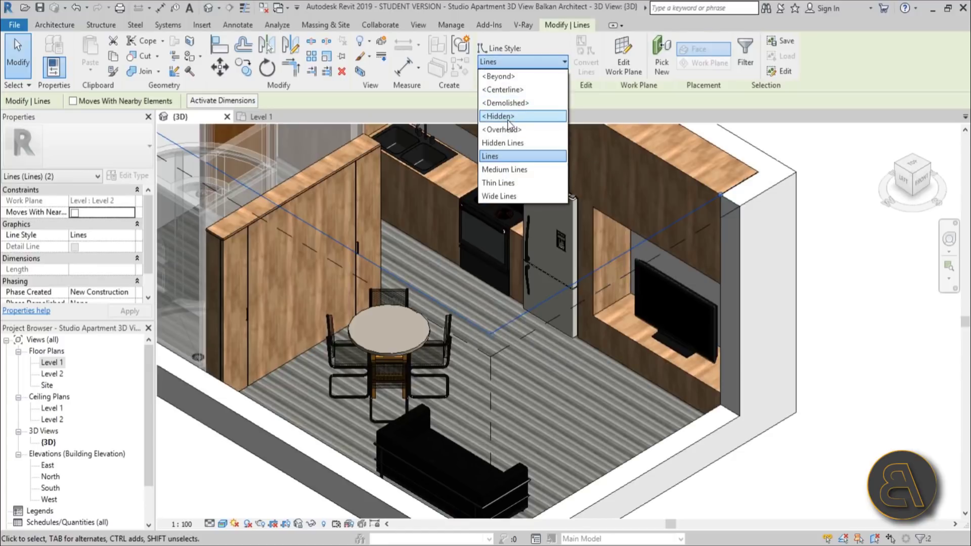
left_click(510, 121)
scroll(518, 252, "down", 3)
left_click(731, 354)
scroll(668, 334, "down", 1)
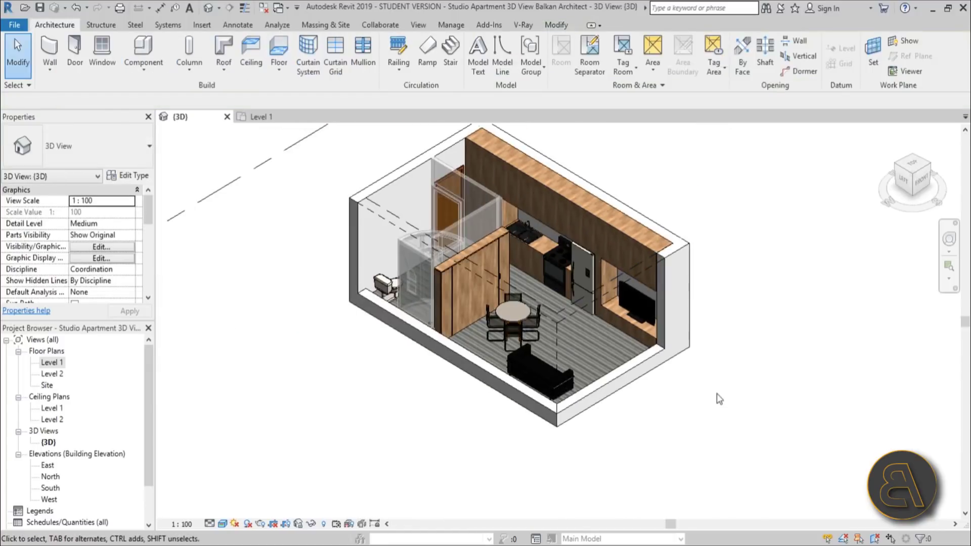
- Turn on shadows in the isometric 3D view
scroll(608, 314, "up", 4)
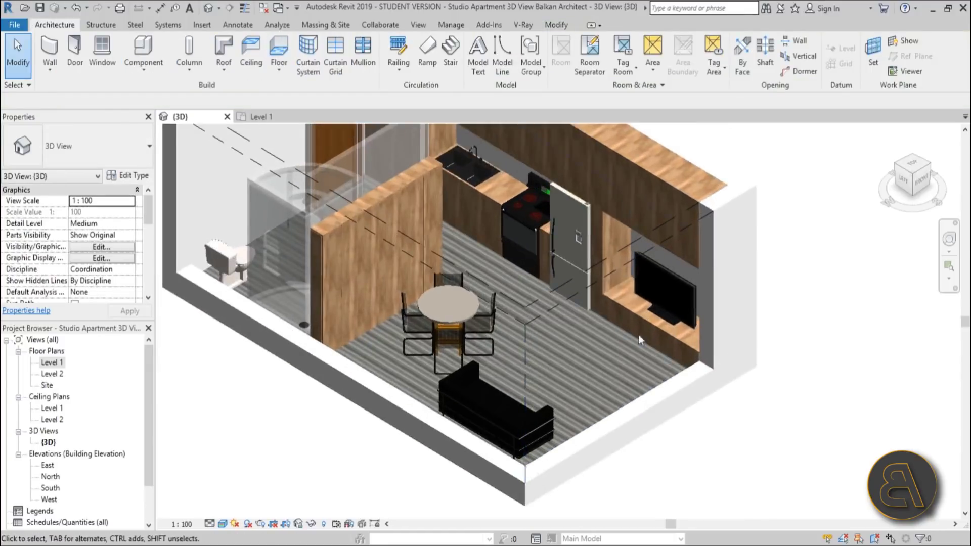
scroll(465, 367, "down", 3)
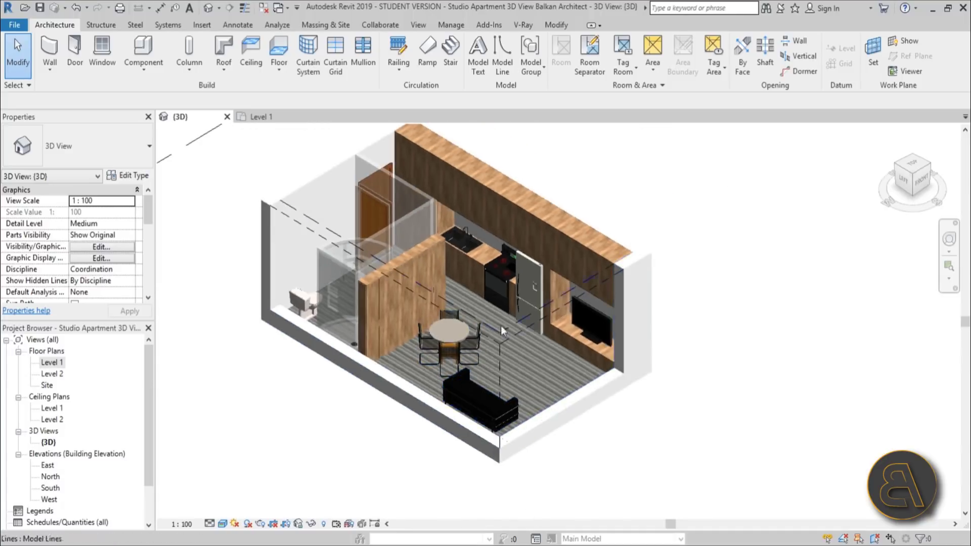
scroll(627, 450, "down", 2)
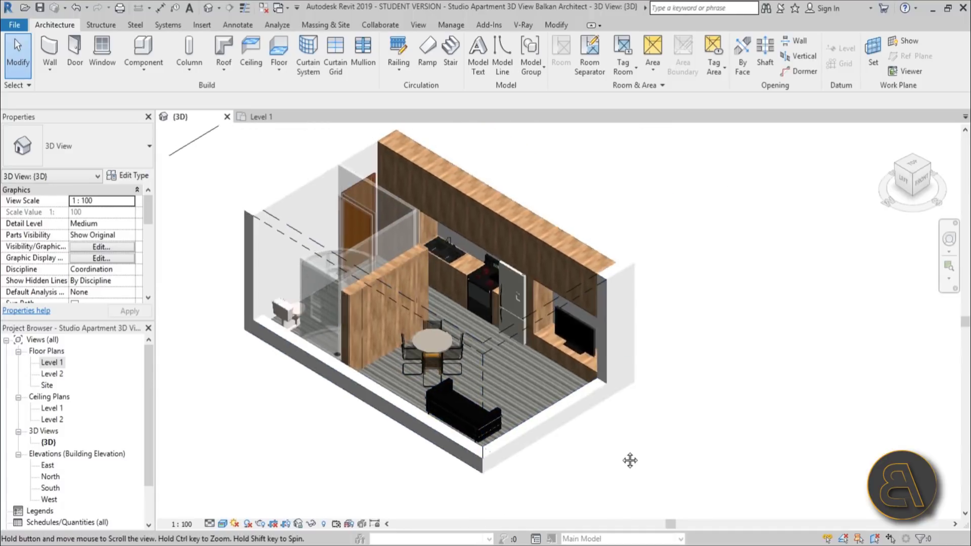
middle_click_drag(635, 459, 648, 424)
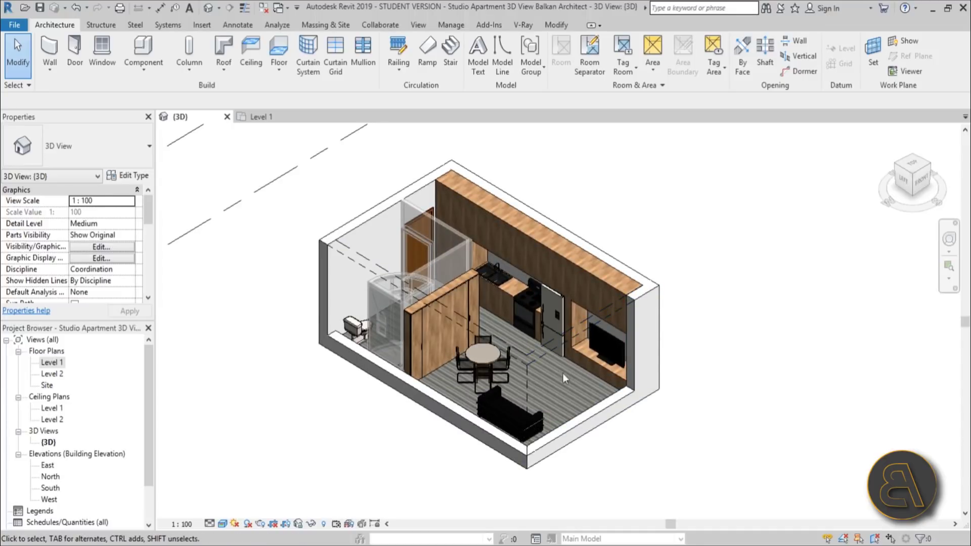
left_click(247, 522)
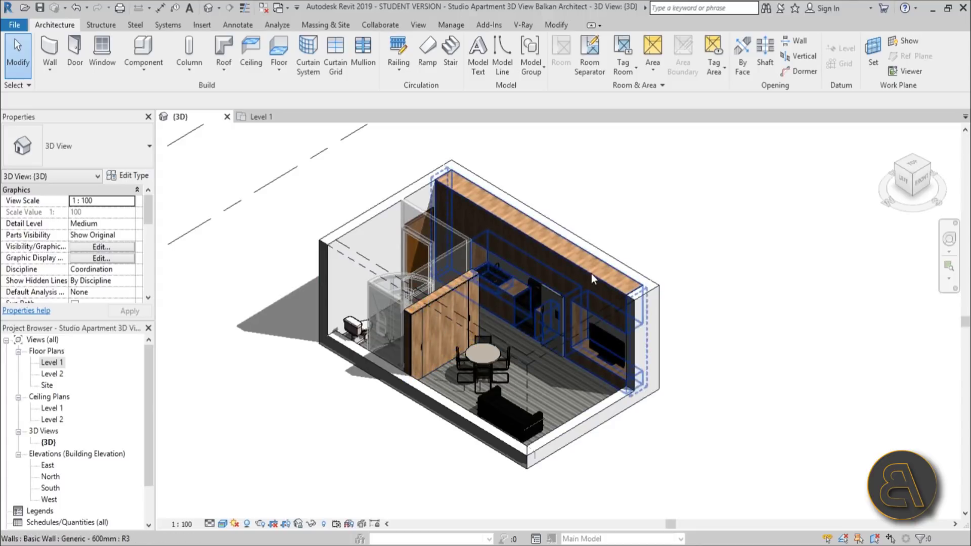
middle_click_drag(572, 305, 559, 297)
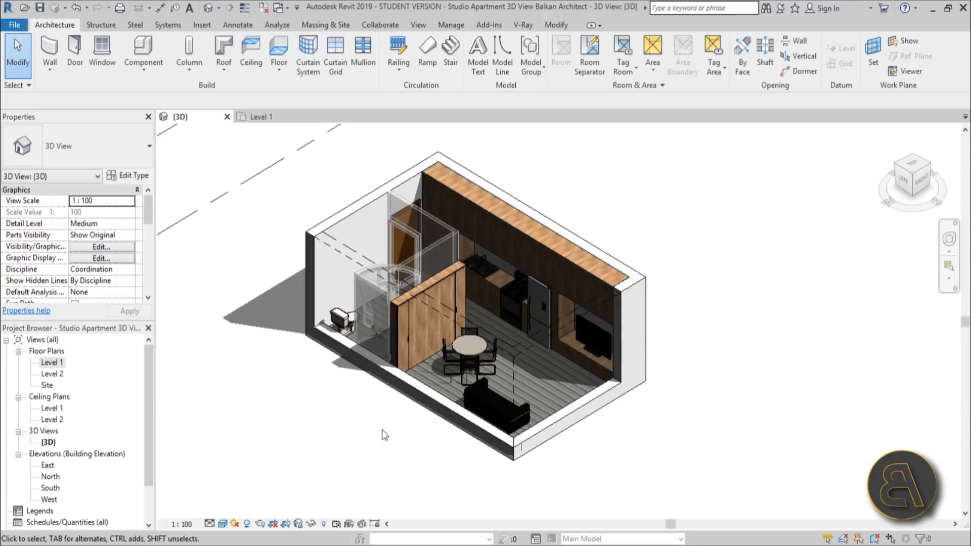
- Set the view's sun settings to the lighting preset Sunlight from Top Left
left_click(235, 524)
left_click(256, 480)
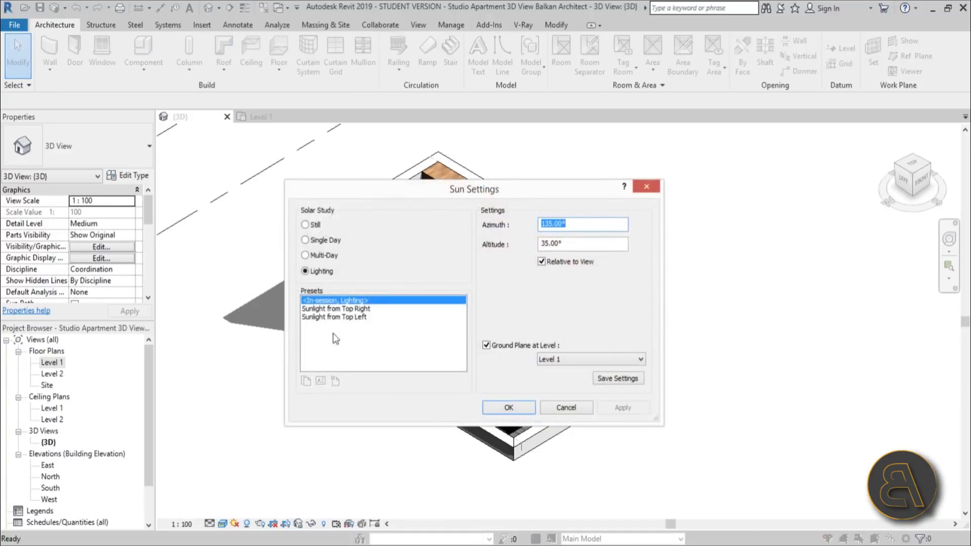
left_click(330, 309)
left_click_drag(485, 190, 242, 39)
left_click(360, 258)
left_click(125, 167)
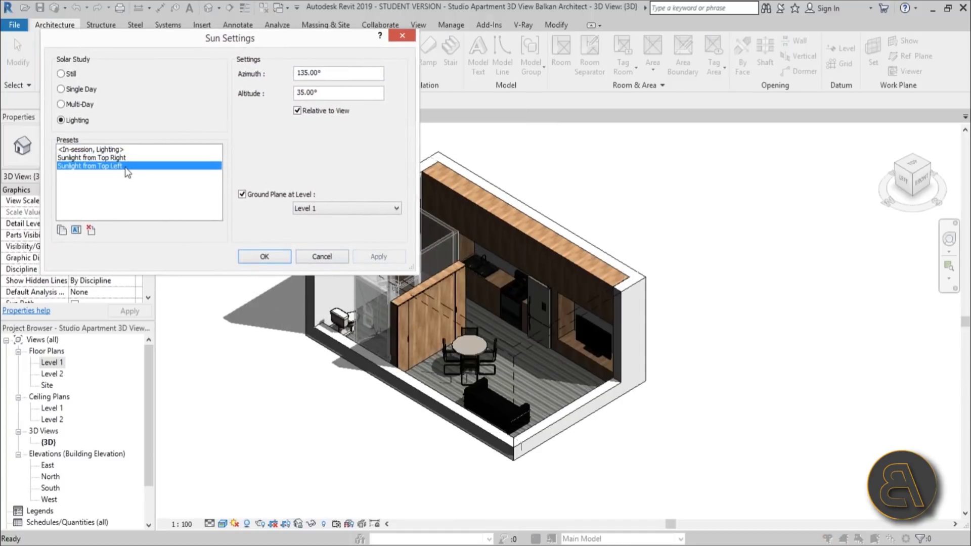
left_click(363, 256)
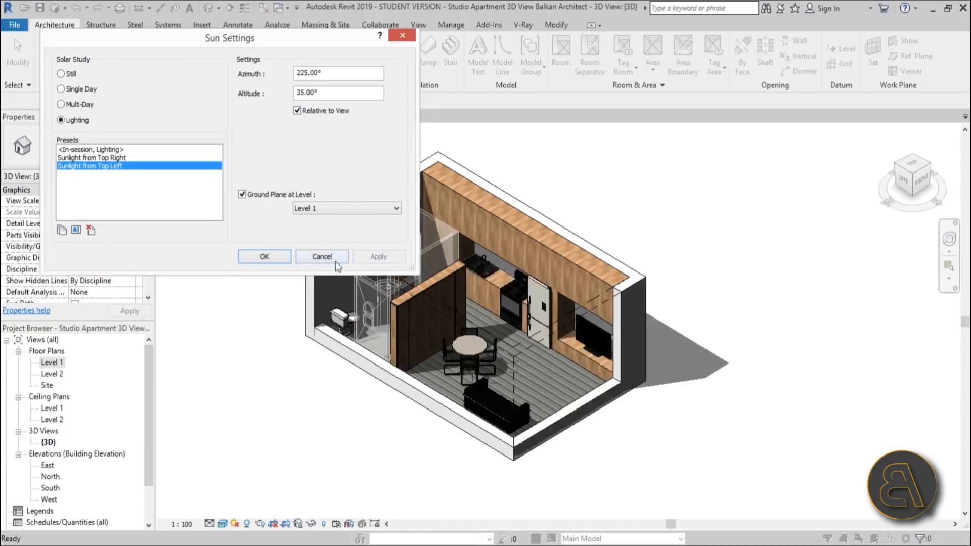
left_click(265, 257)
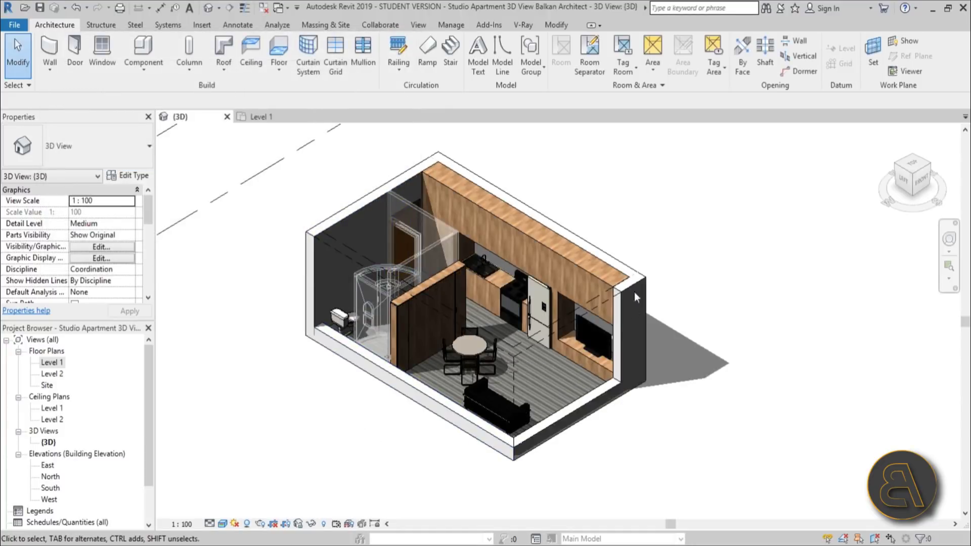
- Turn on ambient shadows in the 3D view's graphic display options and apply the change
scroll(383, 440, "up", 2)
middle_click_drag(373, 411, 374, 432)
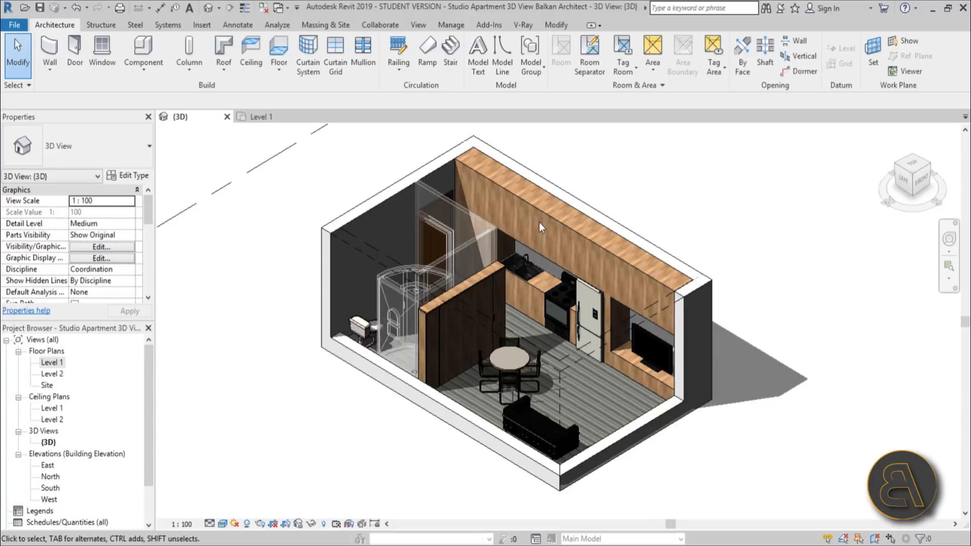
left_click(223, 525)
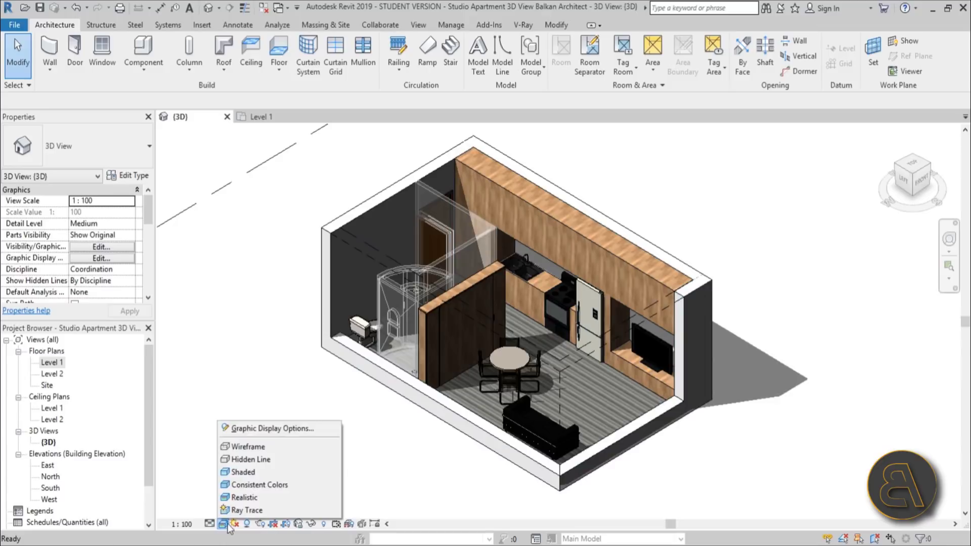
left_click(262, 429)
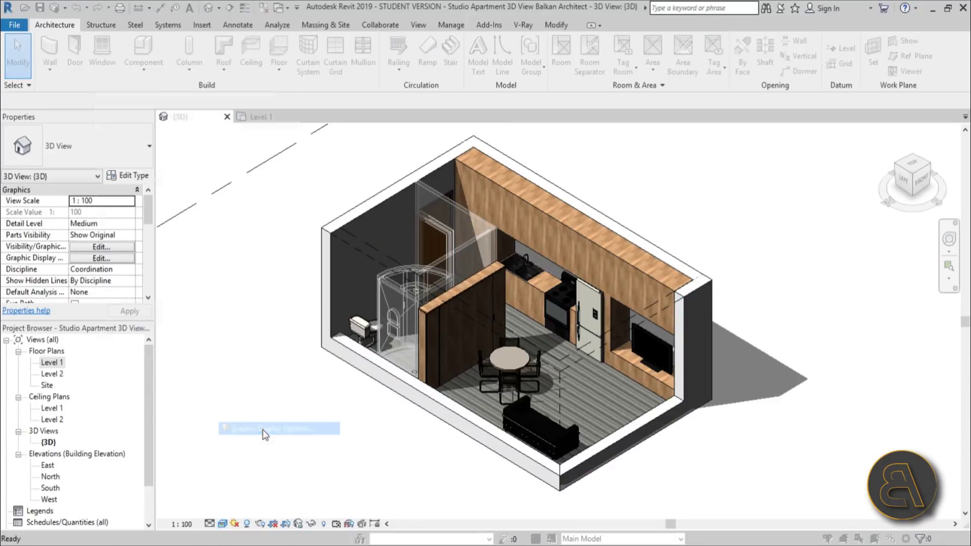
left_click_drag(198, 100, 206, 150)
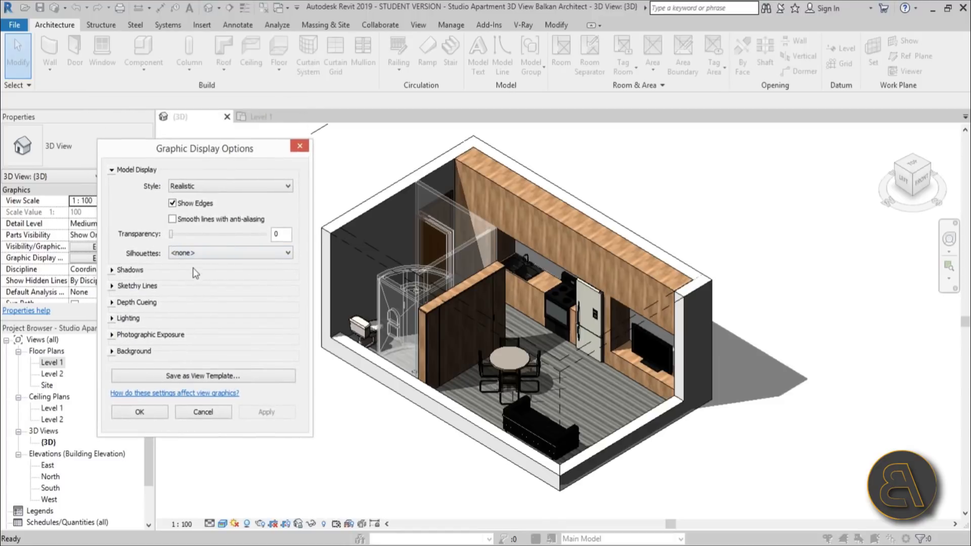
left_click(112, 270)
left_click(173, 296)
left_click(279, 435)
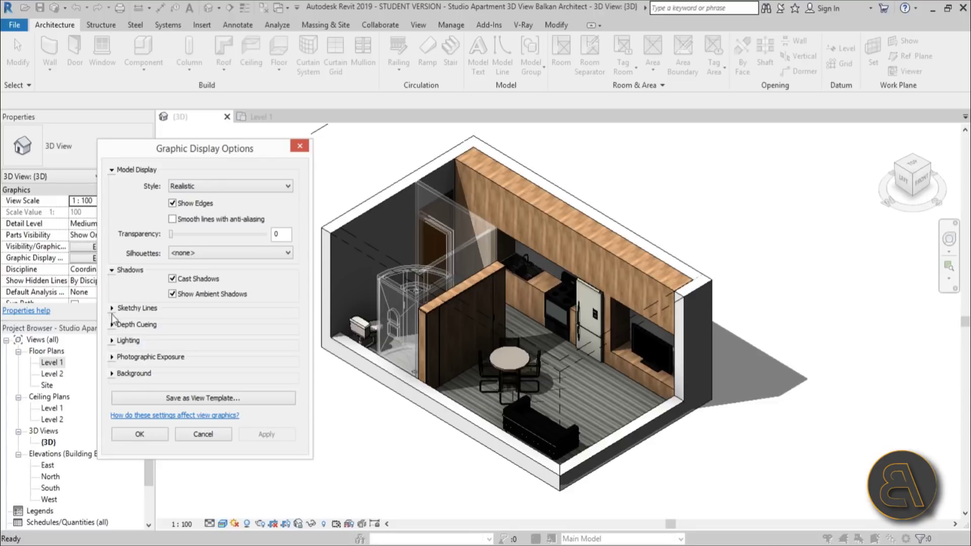
- Lower the shadow intensity to 23 in the graphic display lighting settings and apply it
left_click(112, 341)
left_click_drag(246, 154, 235, 77)
left_click(181, 371)
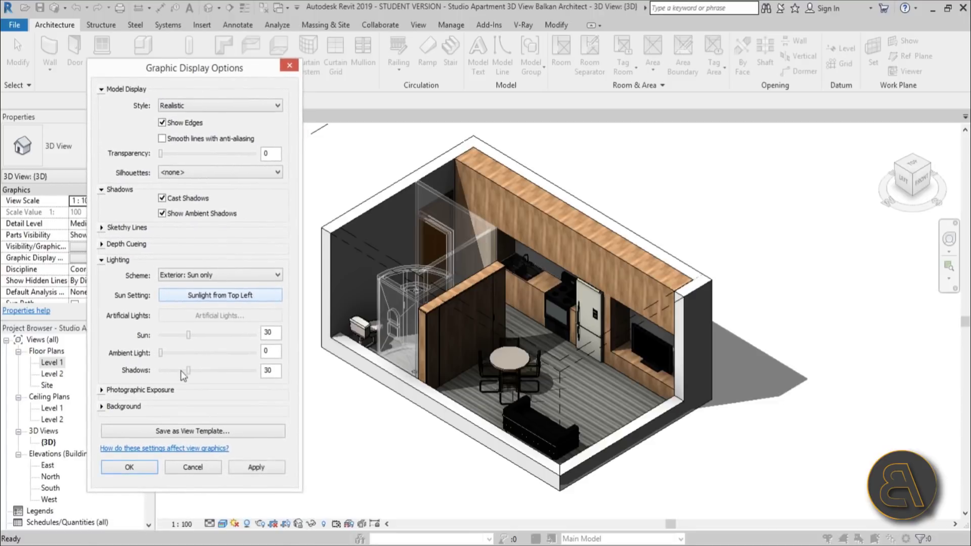
left_click(262, 468)
left_click_drag(186, 368, 182, 371)
left_click(263, 468)
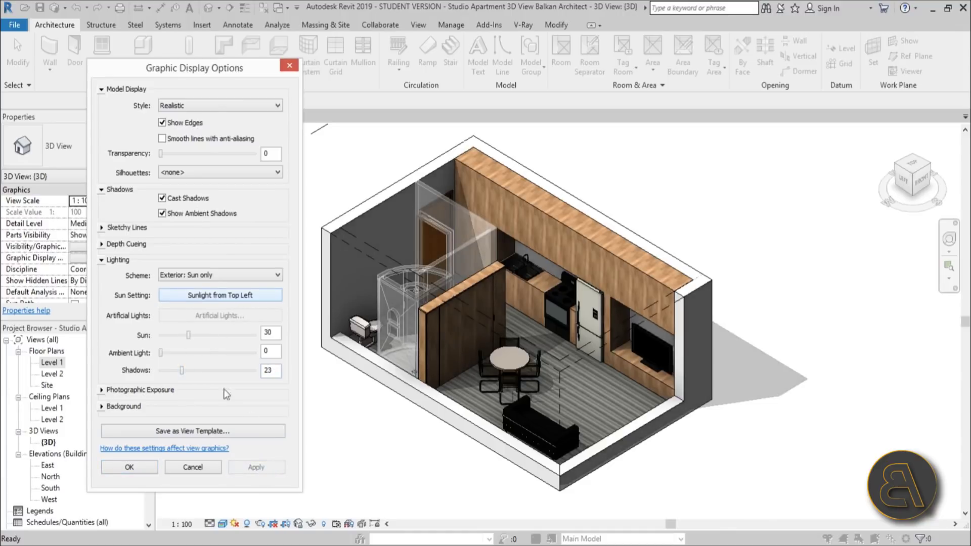
- Raise the ambient light, trying 25 first and settling on 29, and confirm the graphic display options
left_click_drag(161, 352, 184, 353)
left_click(251, 468)
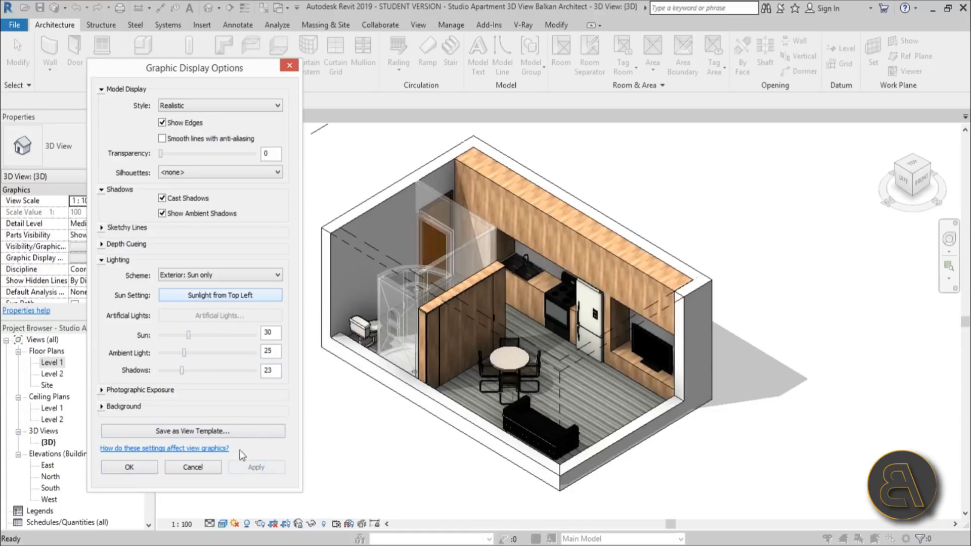
left_click_drag(185, 354, 188, 354)
left_click(250, 464)
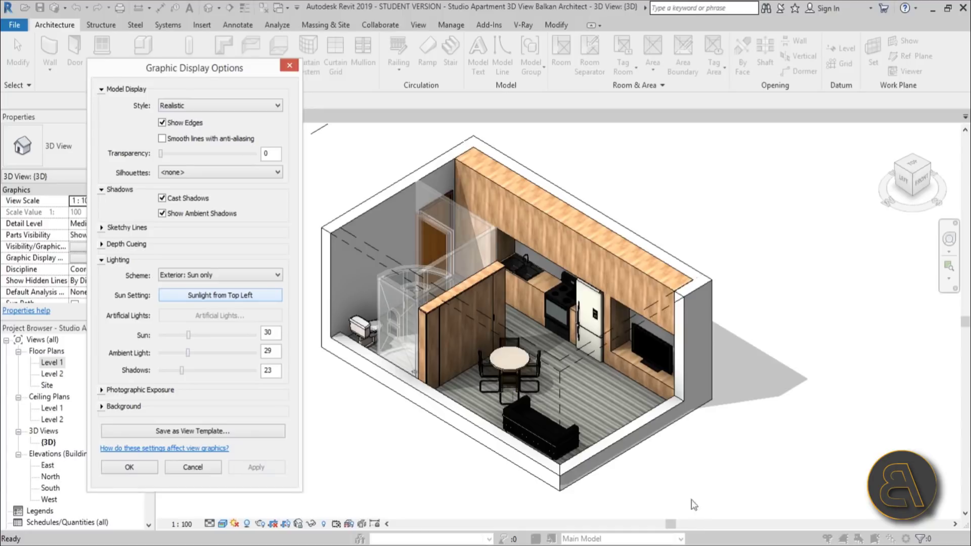
left_click(133, 467)
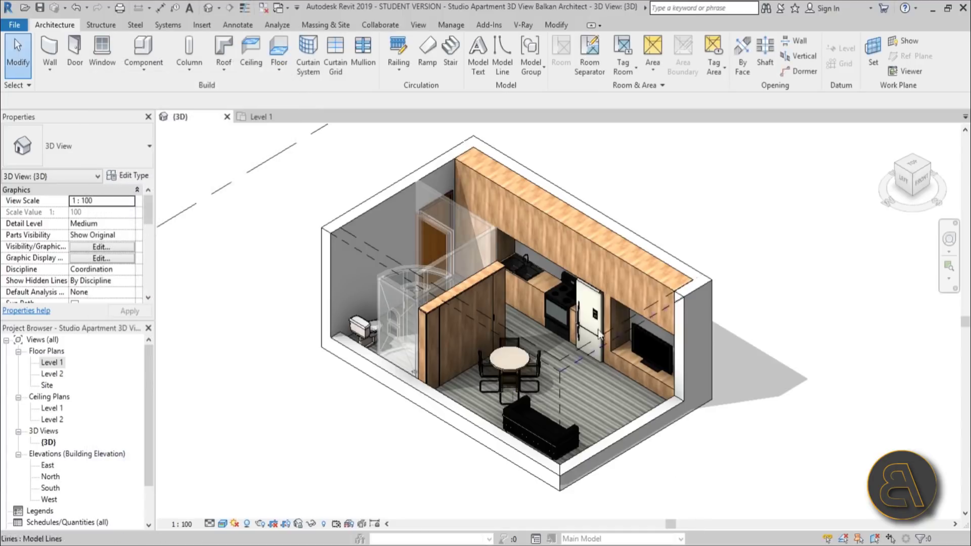
- Temporarily hide the Level 1 and Level 2 lines in the 3D view
scroll(566, 235, "up", 2)
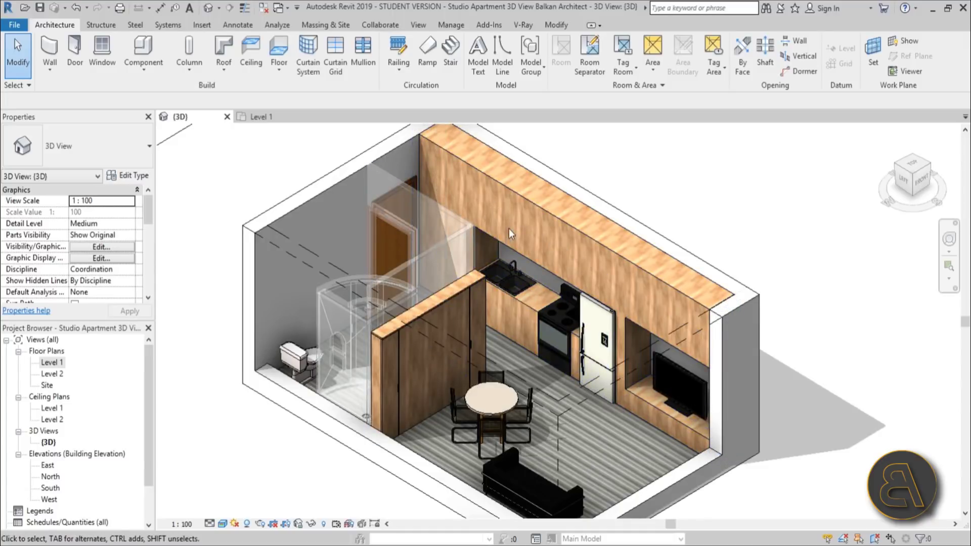
scroll(545, 240, "down", 5)
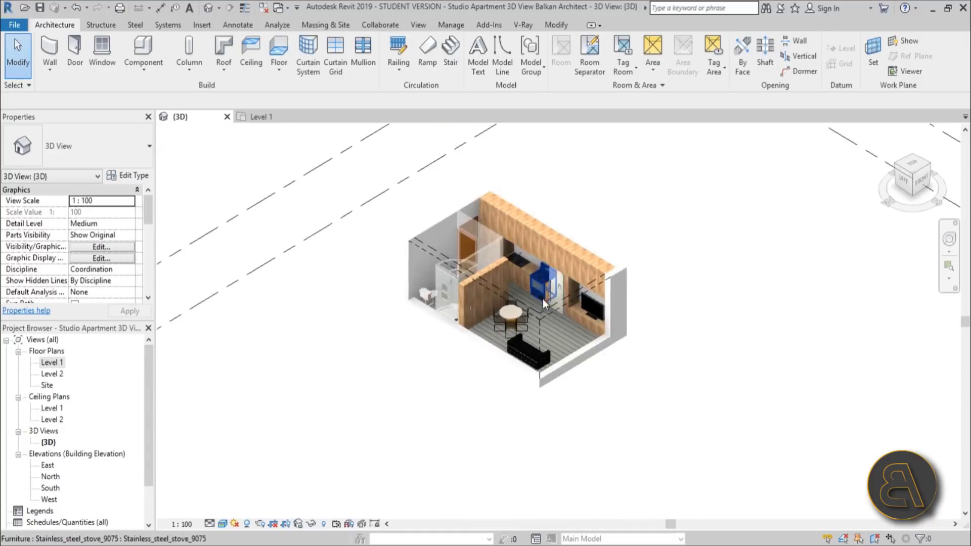
left_click(913, 174)
scroll(572, 304, "up", 8)
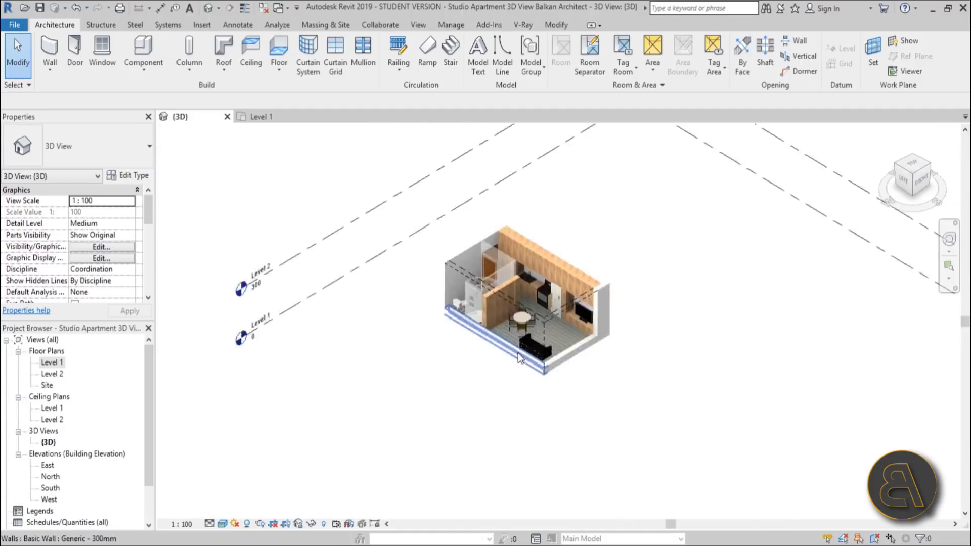
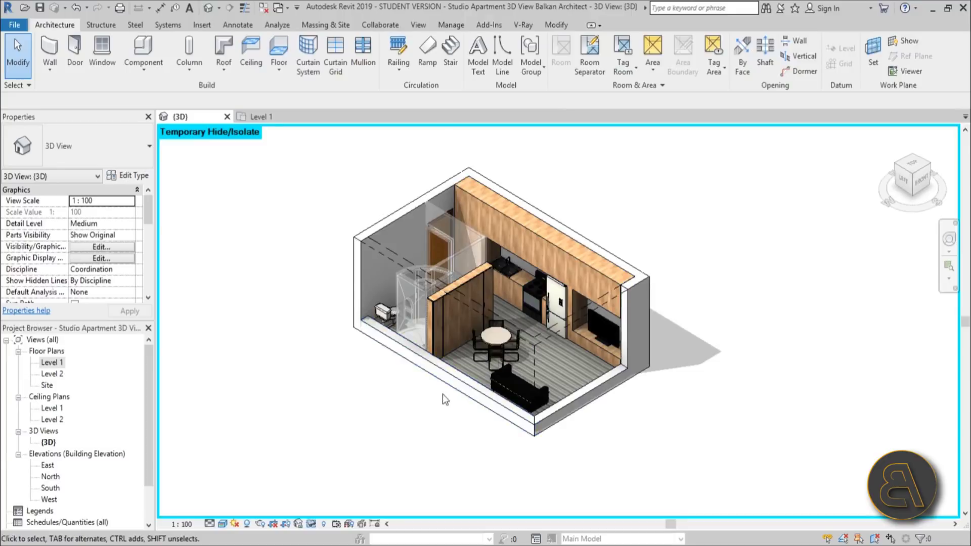
- Enable Crop View and Crop Region Visible for the 3D view
middle_click_drag(385, 392, 379, 399)
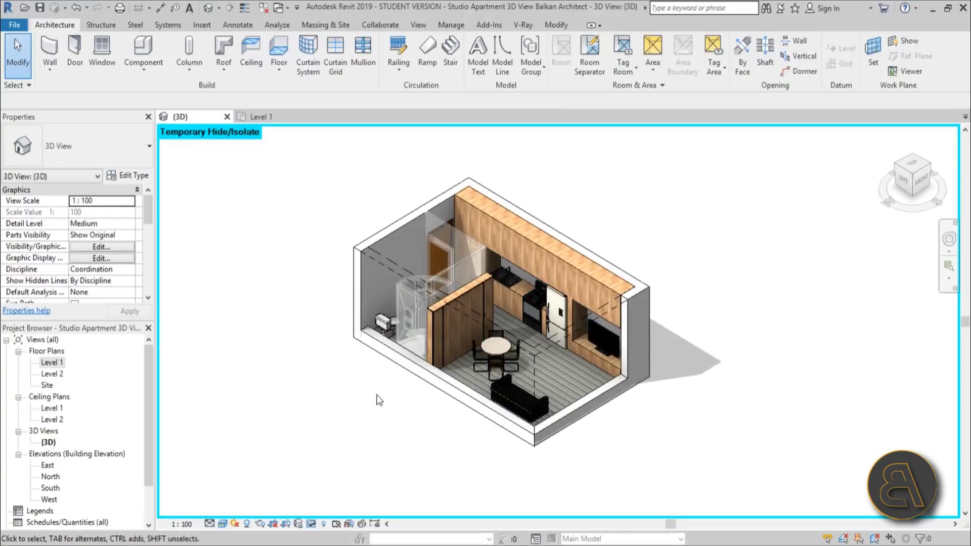
scroll(417, 417, "down", 2)
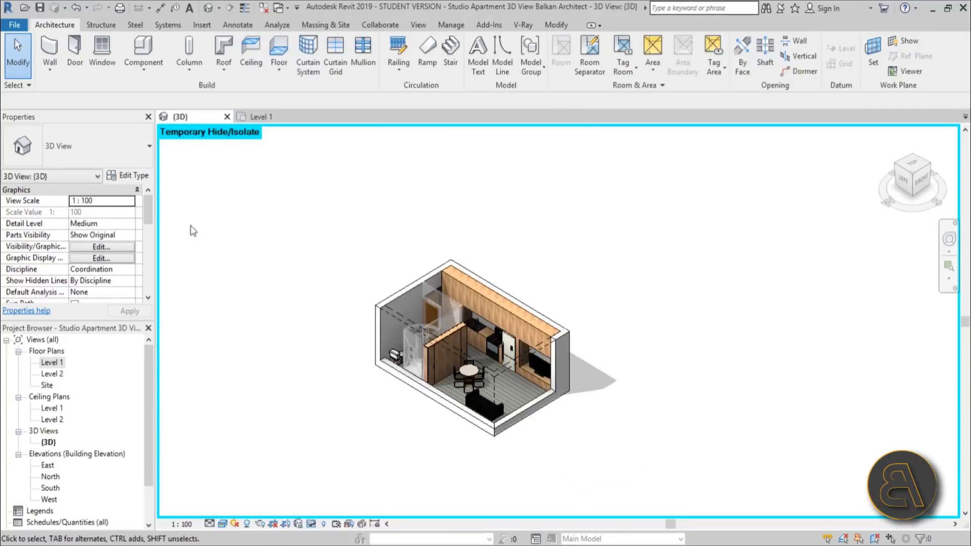
scroll(147, 208, "down", 4)
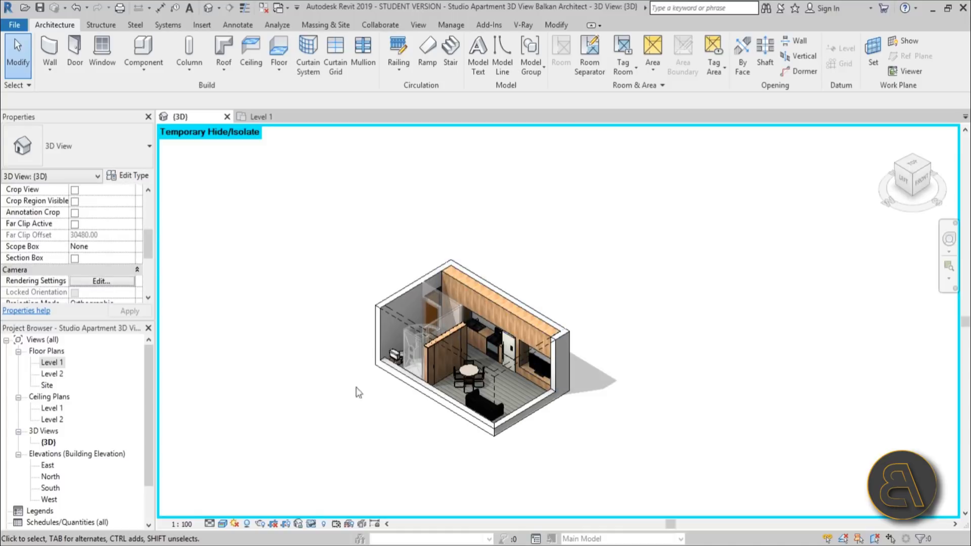
scroll(142, 240, "up", 3)
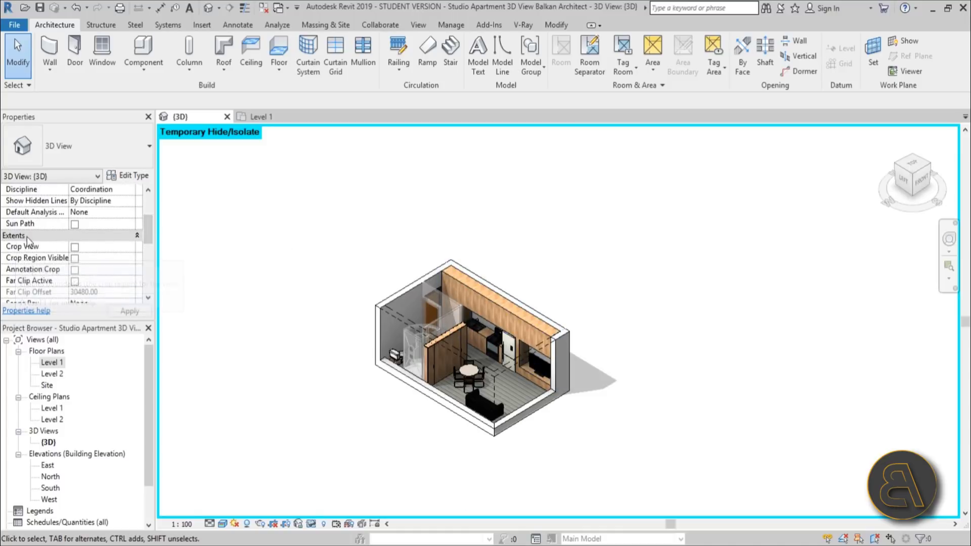
left_click(75, 247)
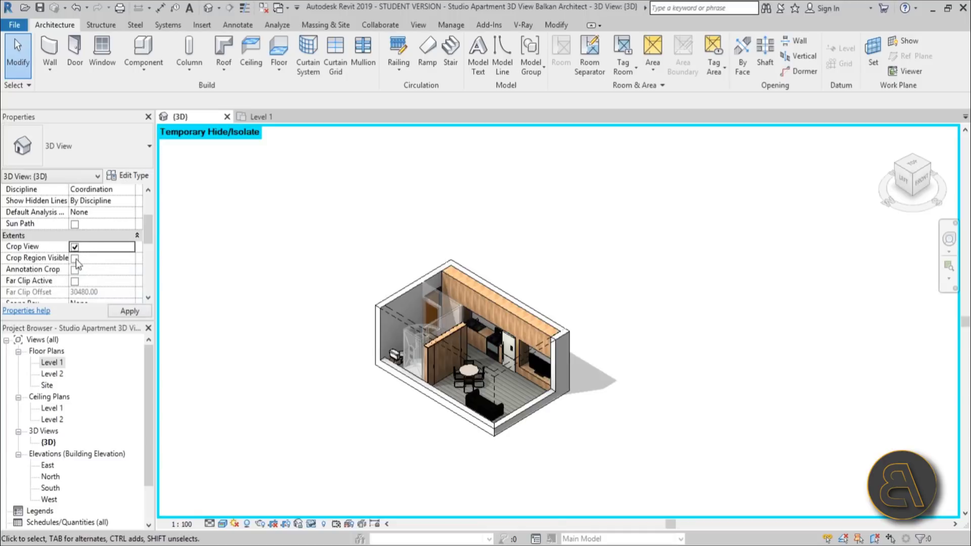
left_click(74, 258)
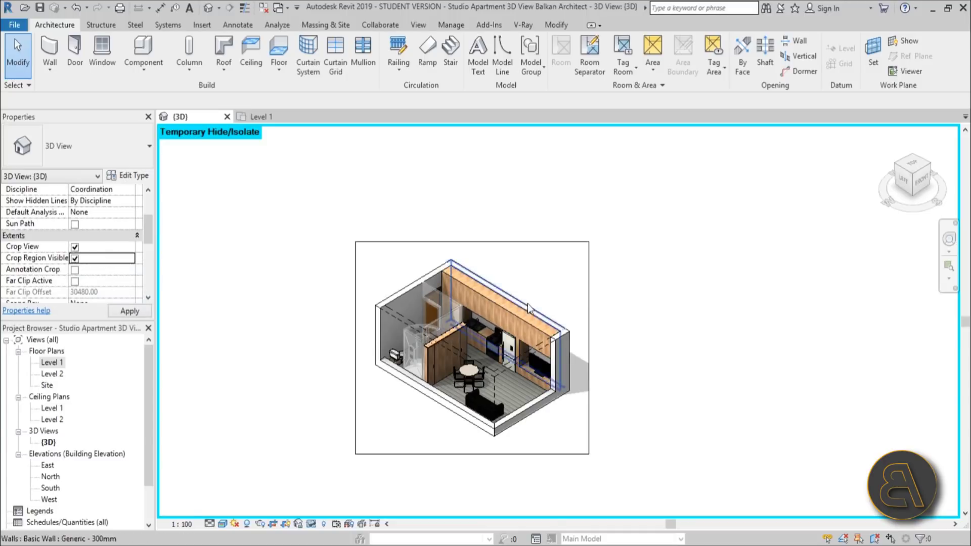
- Widen the crop region on both sides so it encloses the whole apartment and its cast shadow
left_click(587, 302)
left_click_drag(588, 347, 624, 347)
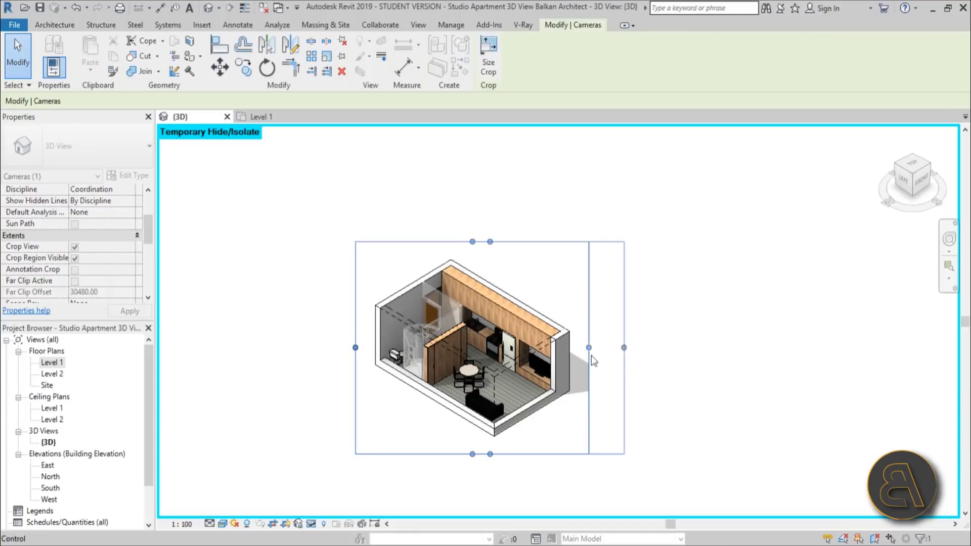
left_click_drag(355, 348, 347, 348)
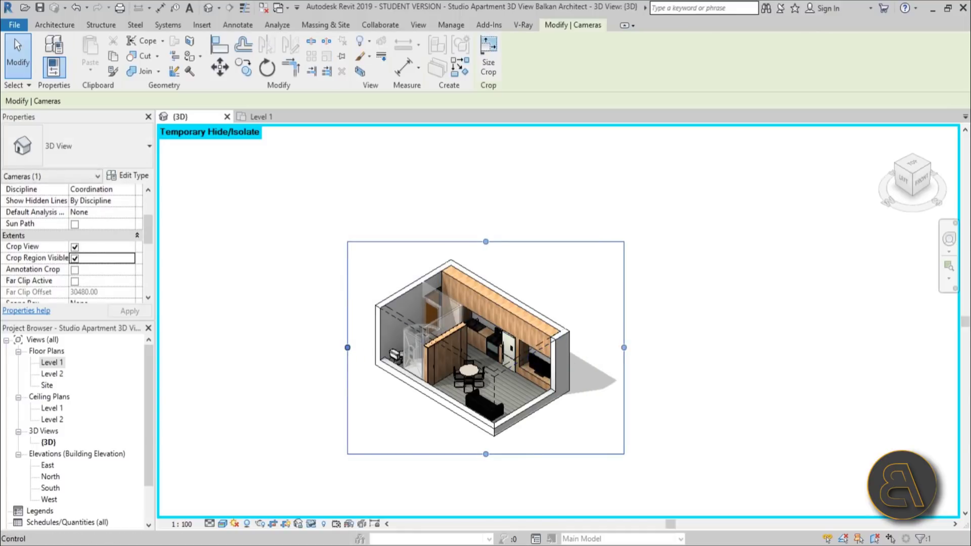
left_click(358, 481)
scroll(358, 481, "up", 3)
middle_click_drag(375, 419, 386, 418)
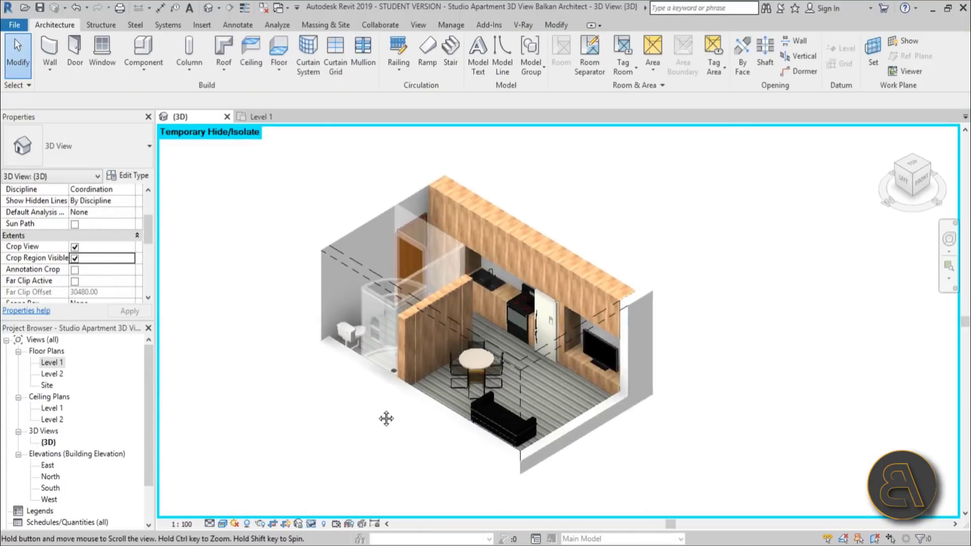
- Open the image export settings and choose TIFF for both shaded and non-shaded views
left_click(15, 25)
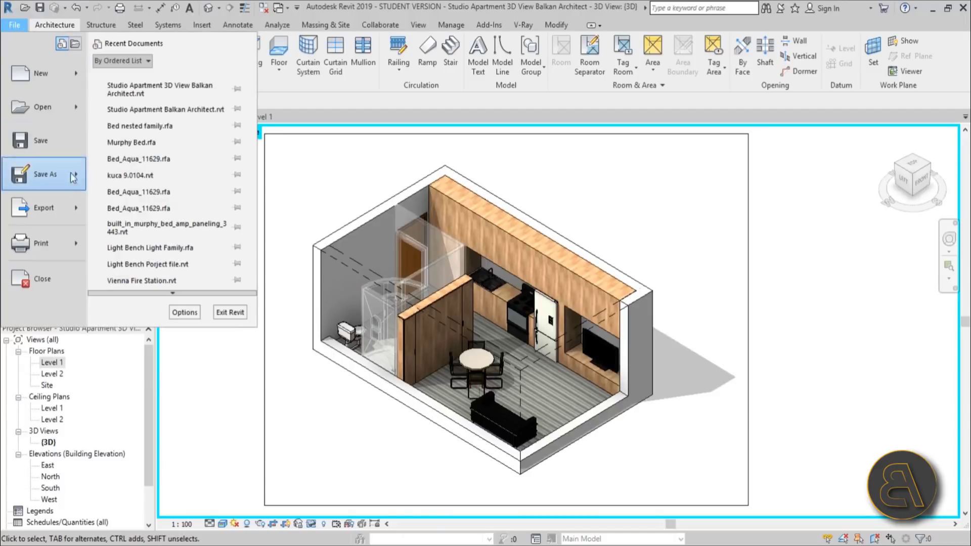
mouse_move(65, 210)
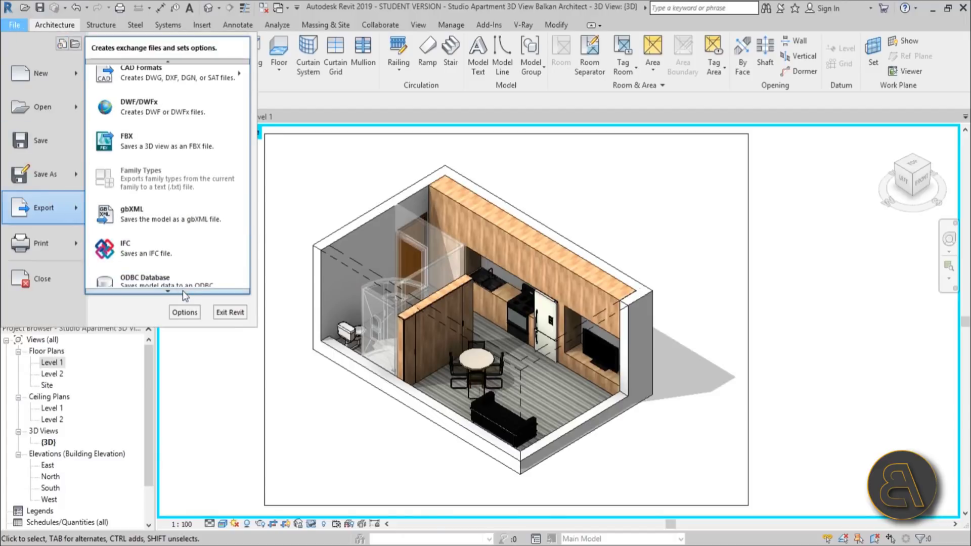
mouse_move(232, 200)
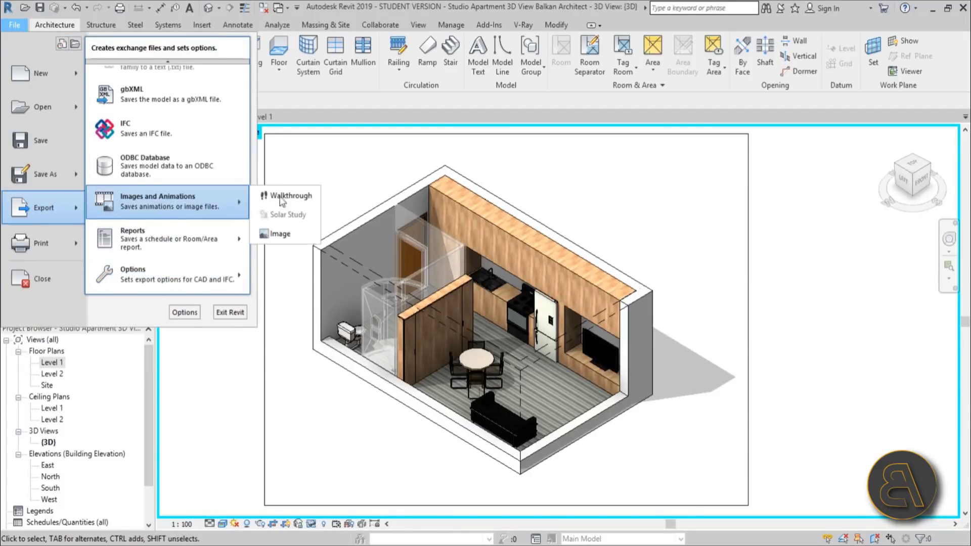
left_click(293, 235)
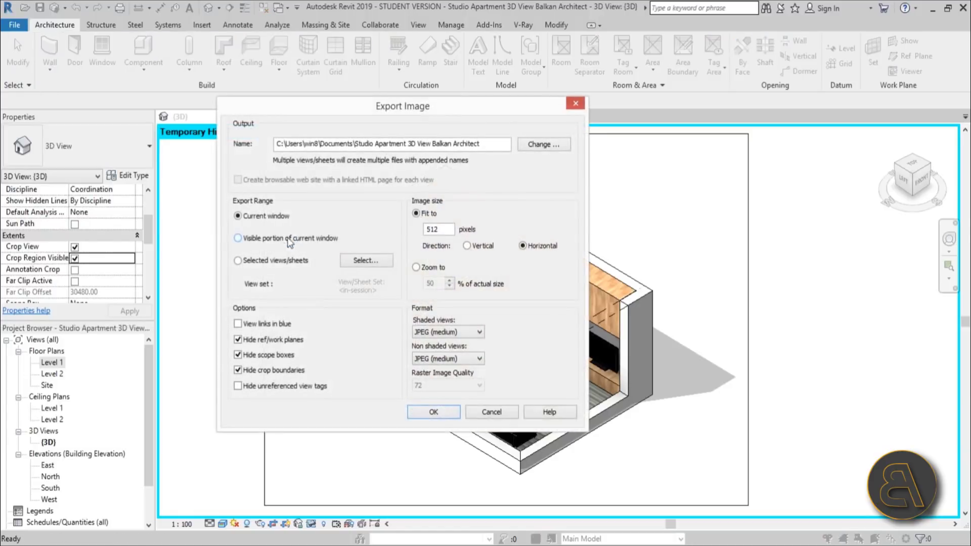
left_click(478, 332)
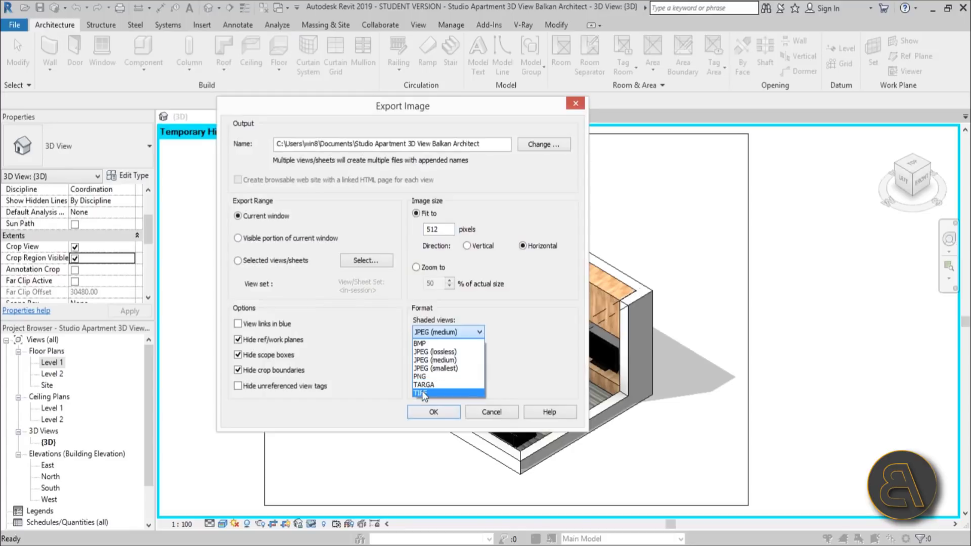
left_click(422, 393)
left_click(425, 358)
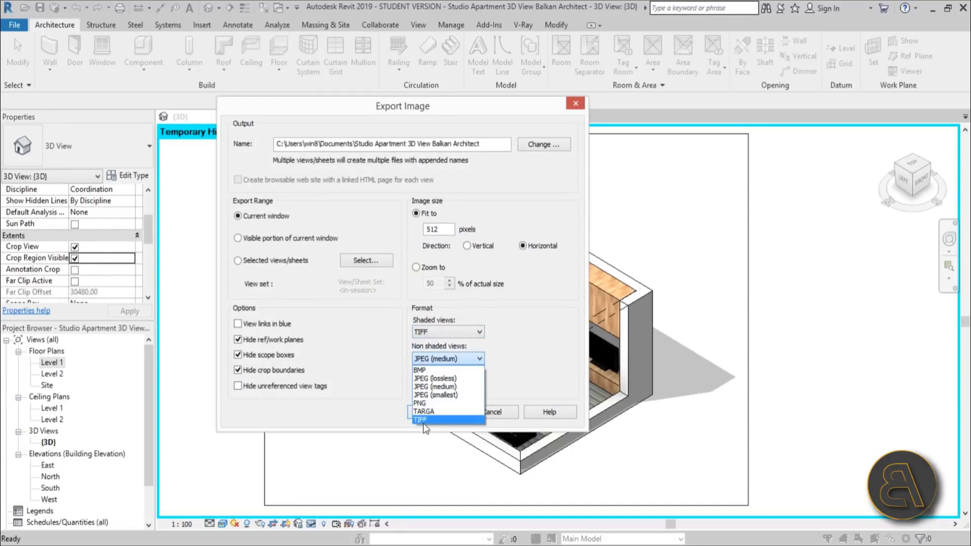
left_click(423, 422)
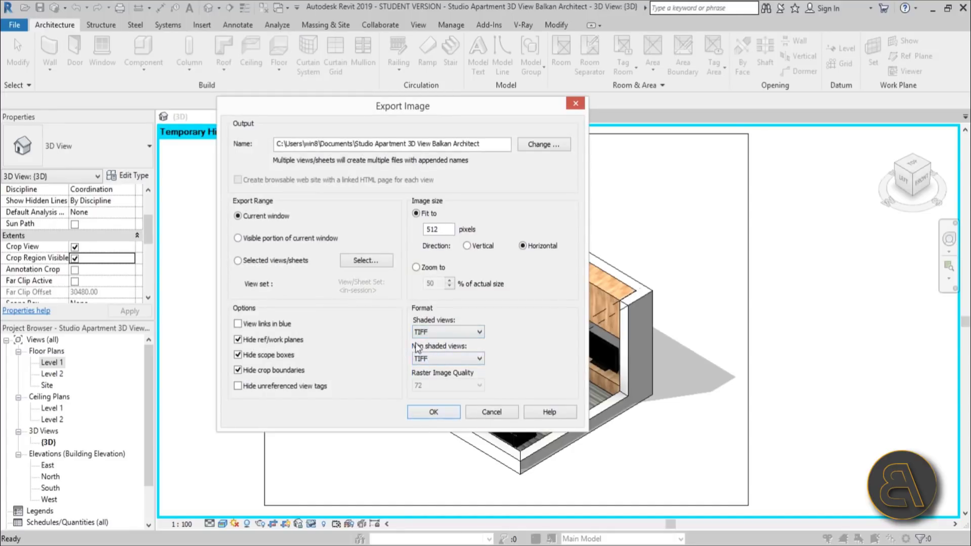
- Try 500 pixels and another value as the exported image's fit size, and cancel the export
left_click_drag(451, 229, 397, 232)
type("500")
left_click_drag(444, 229, 381, 228)
type("1")
left_click(482, 413)
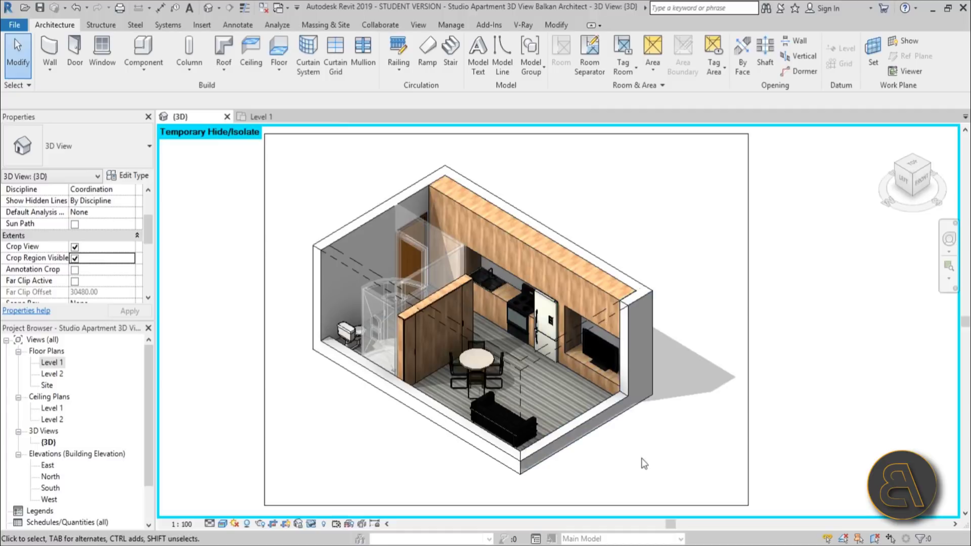
- Temporarily hide the round dining table with chairs in the 3D view
left_click(466, 372)
left_click(311, 524)
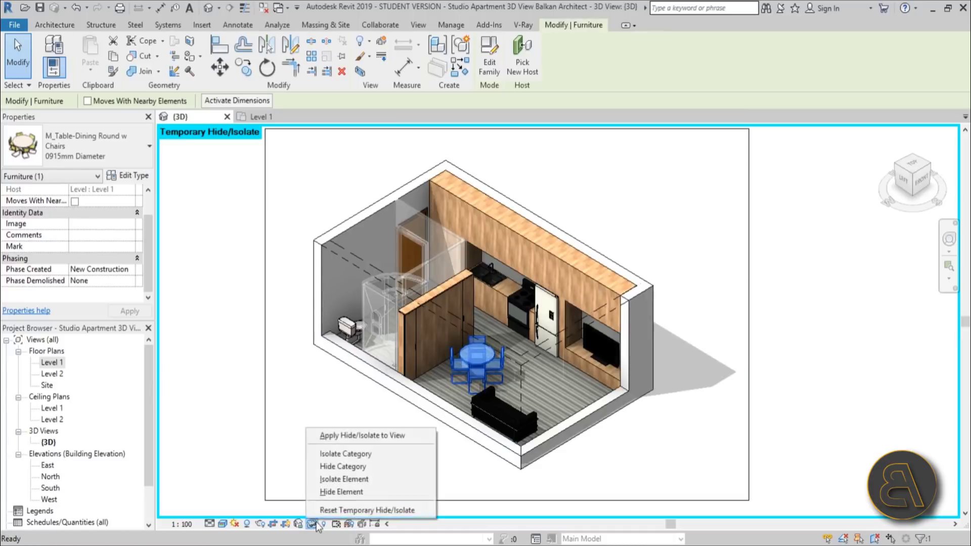
left_click(342, 492)
- Change the Murphy Bed's type to Bed down and inspect the unfolded bed in the 3D view
left_click(415, 349)
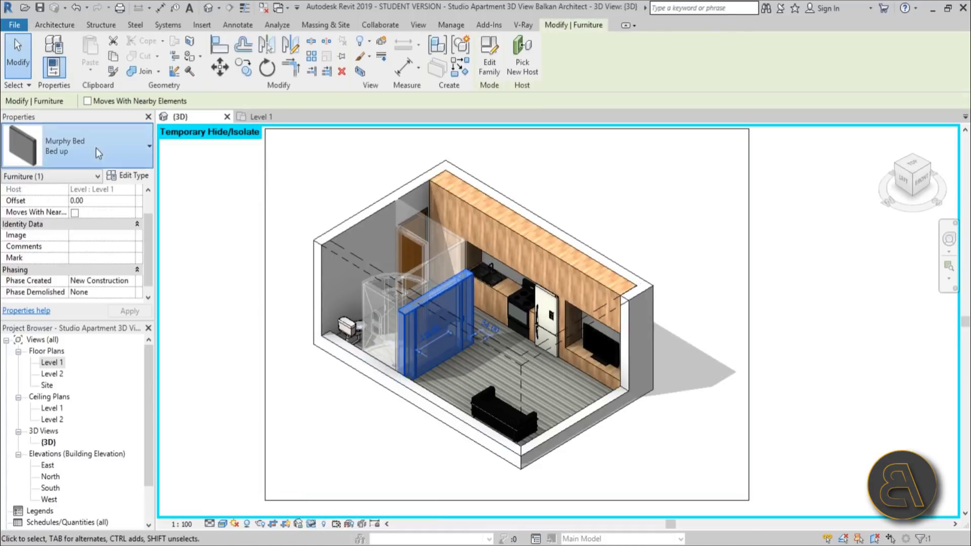
left_click(96, 147)
left_click(55, 273)
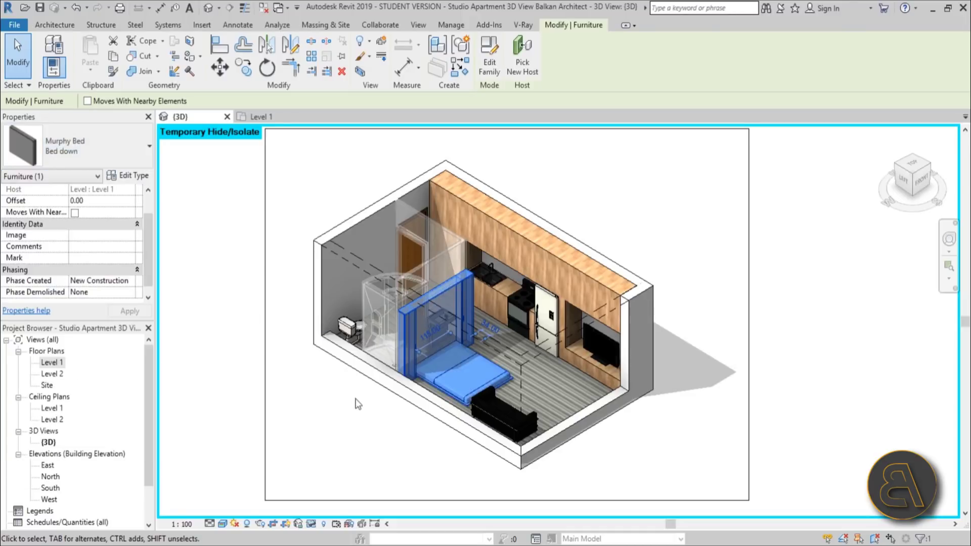
left_click(399, 436)
scroll(486, 395, "up", 3)
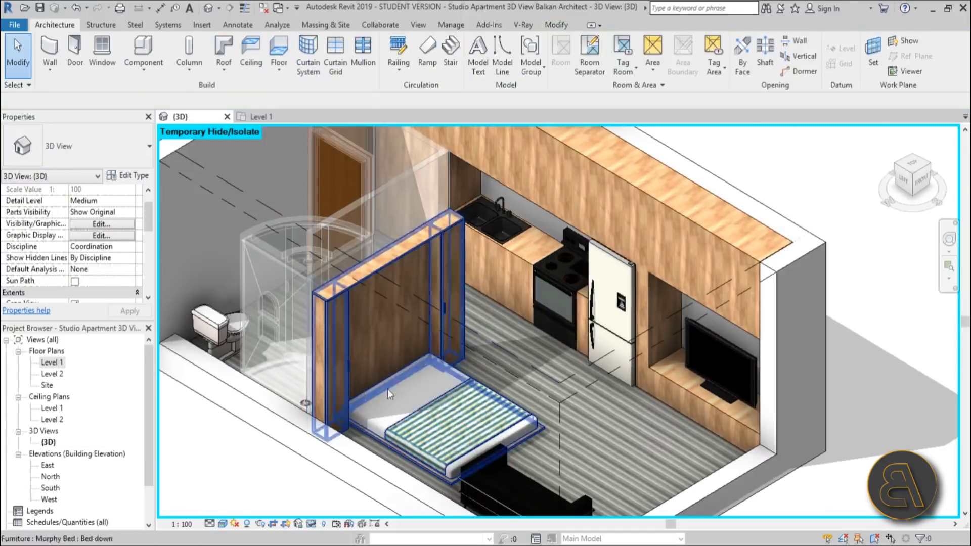
scroll(606, 364, "down", 3)
middle_click_drag(677, 407, 678, 425, "shift")
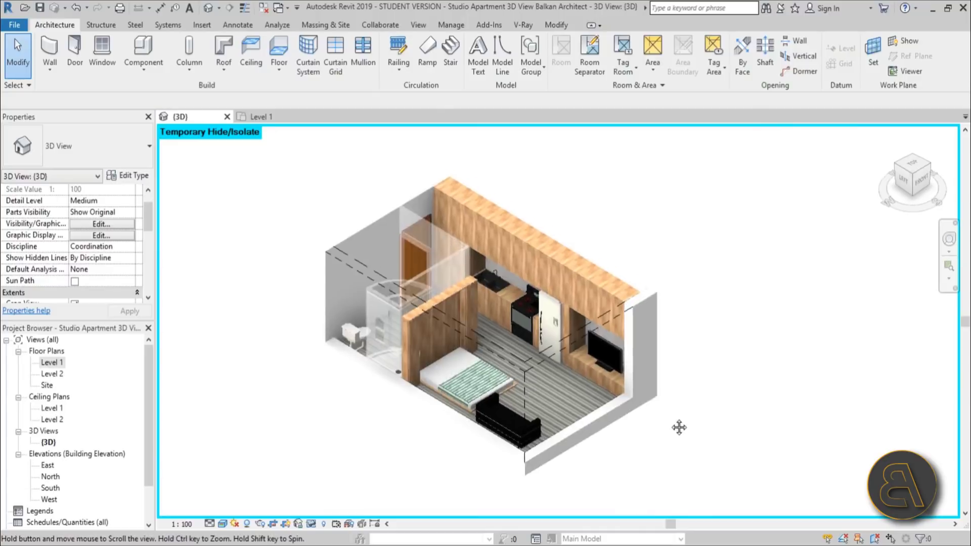